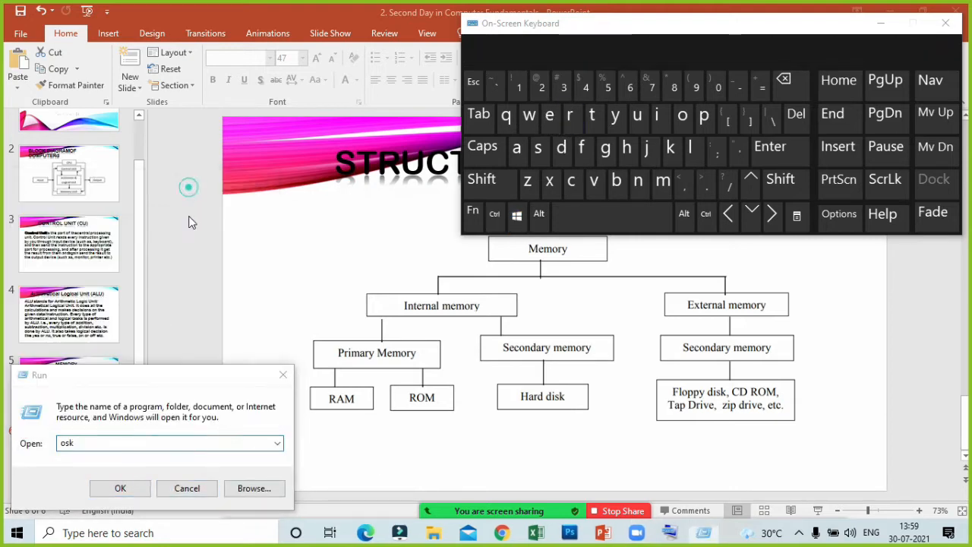
- Launch Word by running winword and minimize the on-screen keyboard window
drag(104, 380, 192, 255)
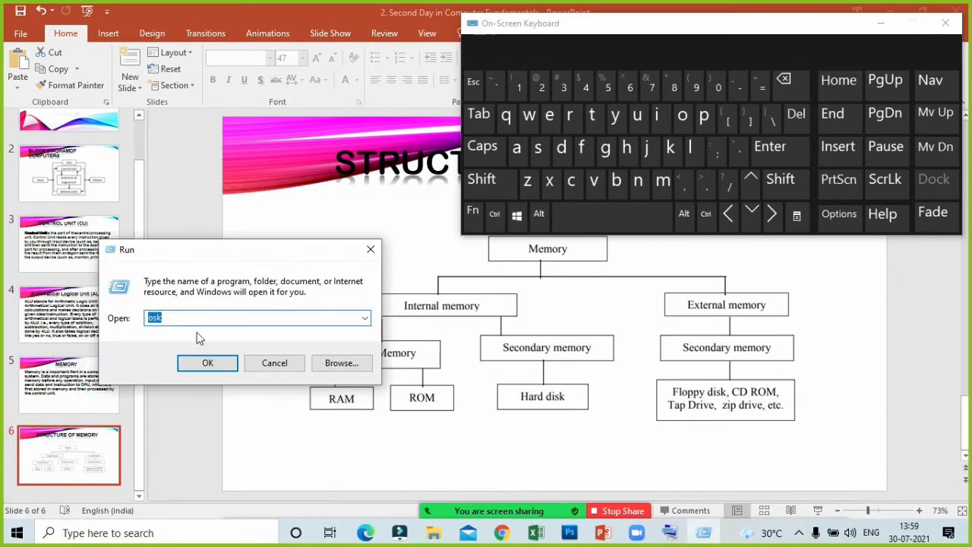
double_click(209, 316)
text(winword)
key(Return)
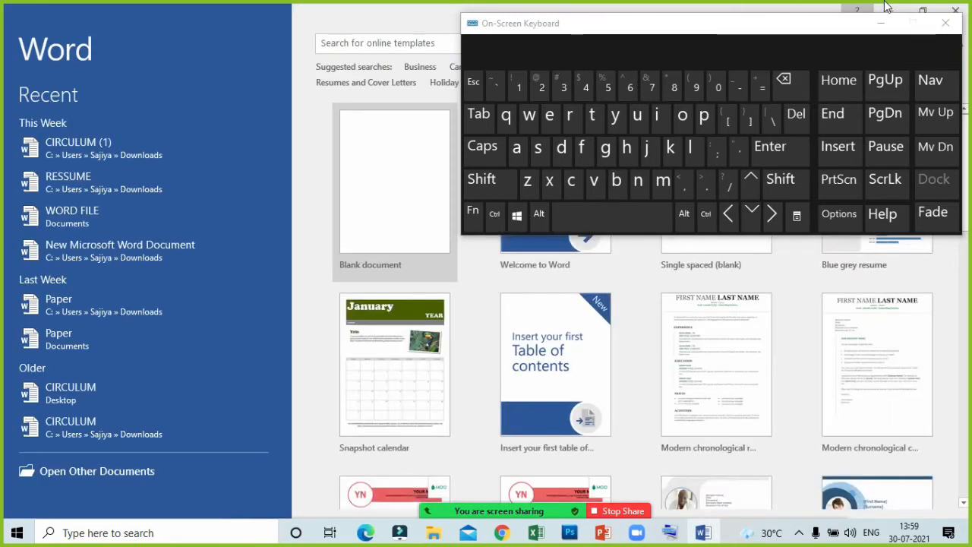
click(881, 23)
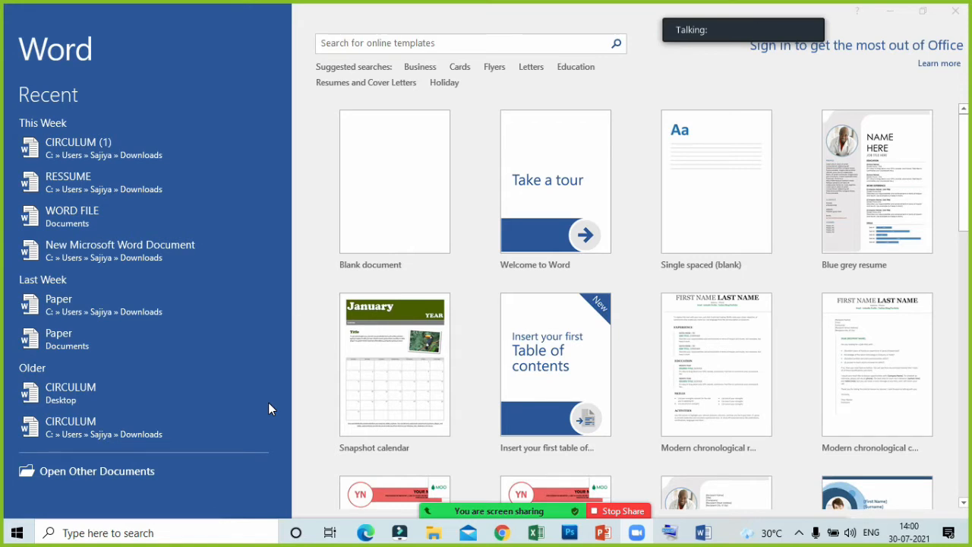
key(alt+Tab)
key(alt+Tab)
key(alt+Tab)
key(alt+Tab)
key(alt+Tab)
key(alt+Tab)
key(alt+Tab)
key(alt+Tab)
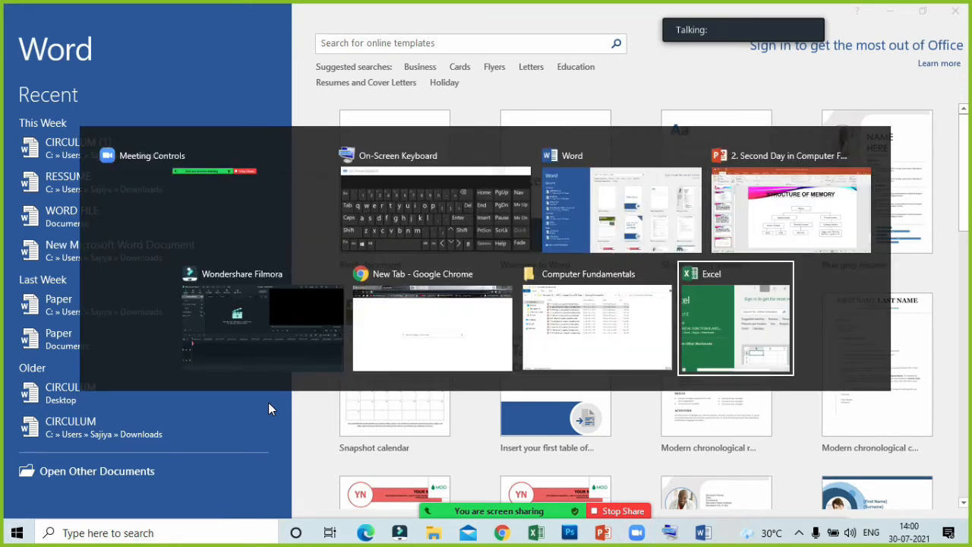
- Create a new blank document in Word
key(Return)
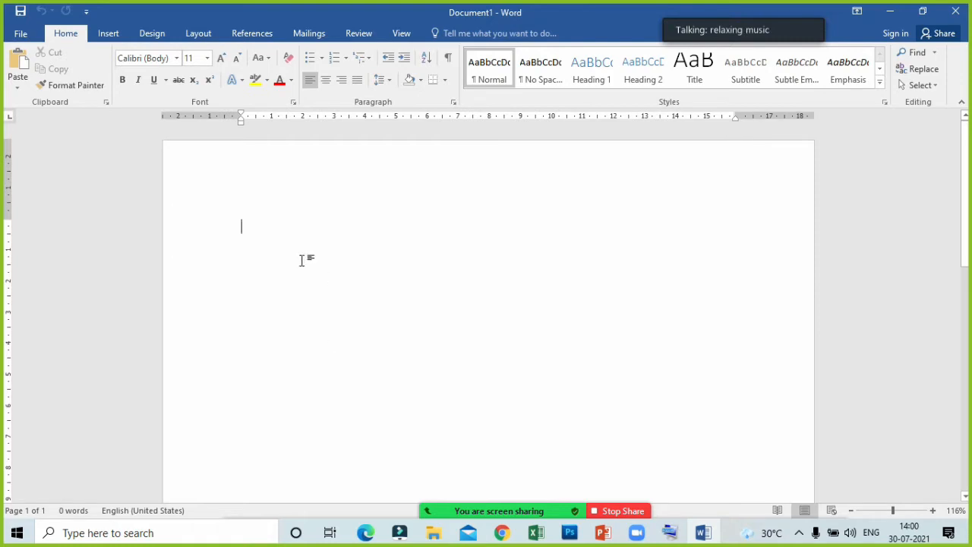
- Start a new signature line in the document and enter the suggested signer's full name
click(107, 35)
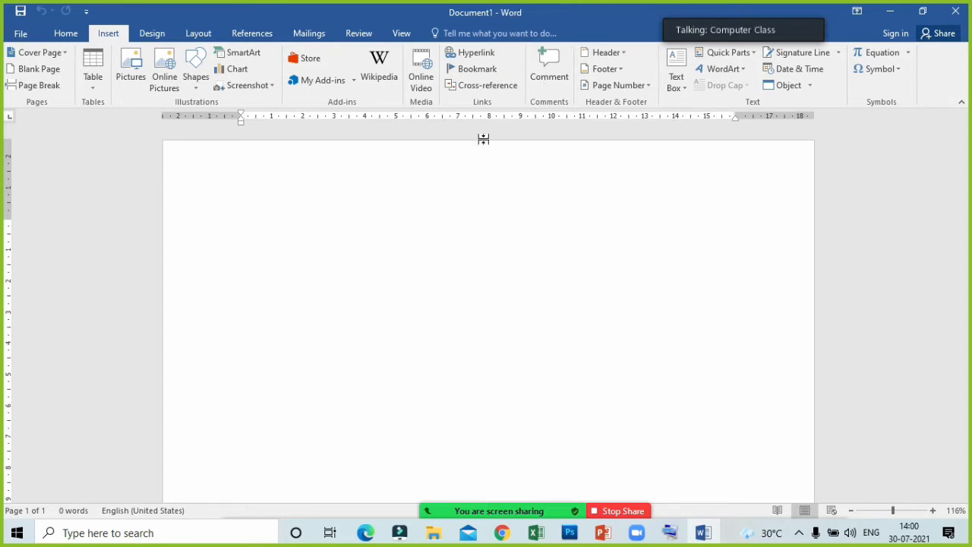
click(788, 57)
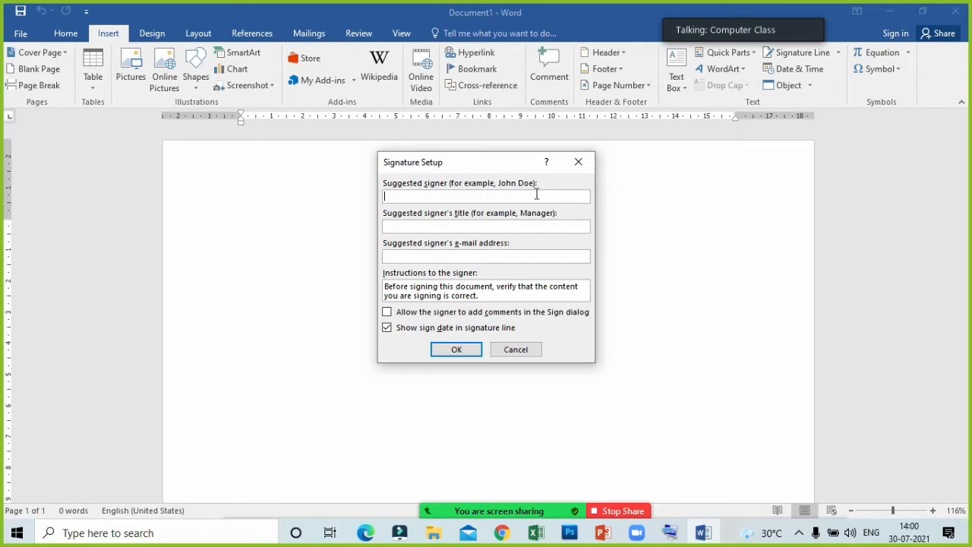
click(443, 196)
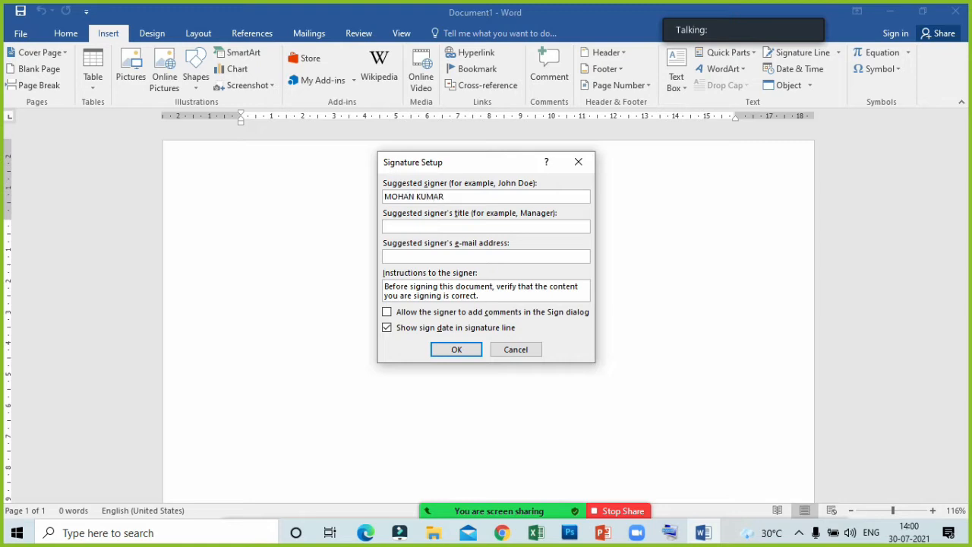
- Set the suggested signer's title to CEO and insert the signature line
key(Tab)
click(403, 226)
click(412, 226)
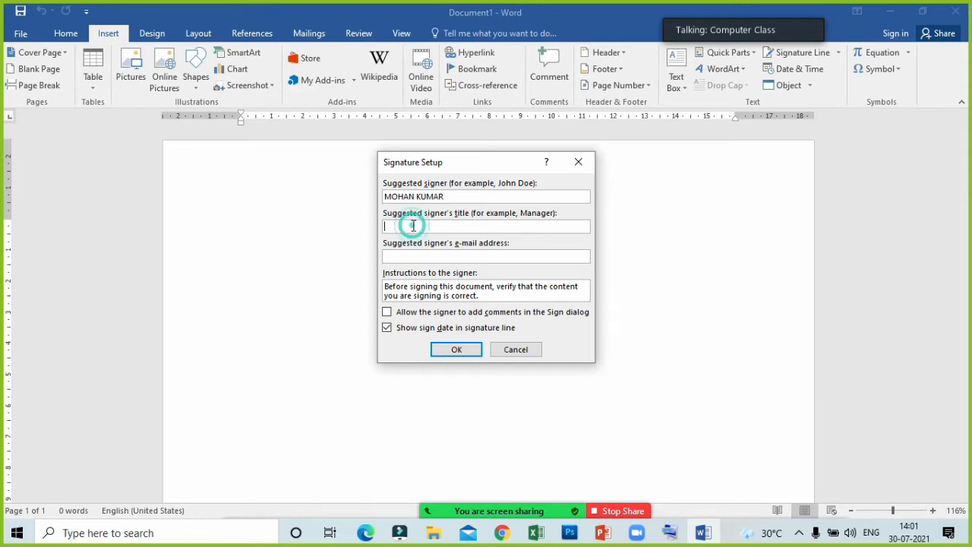
text(CEO)
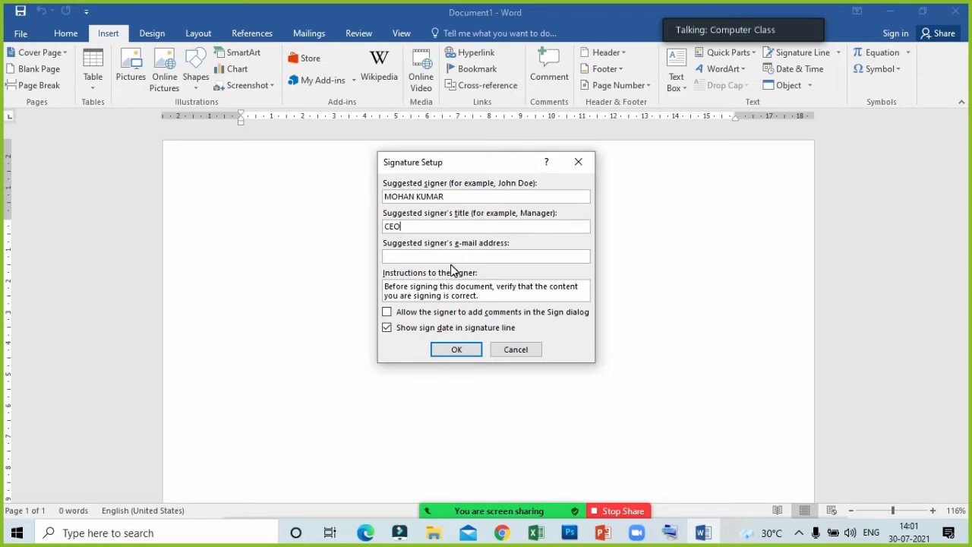
click(460, 354)
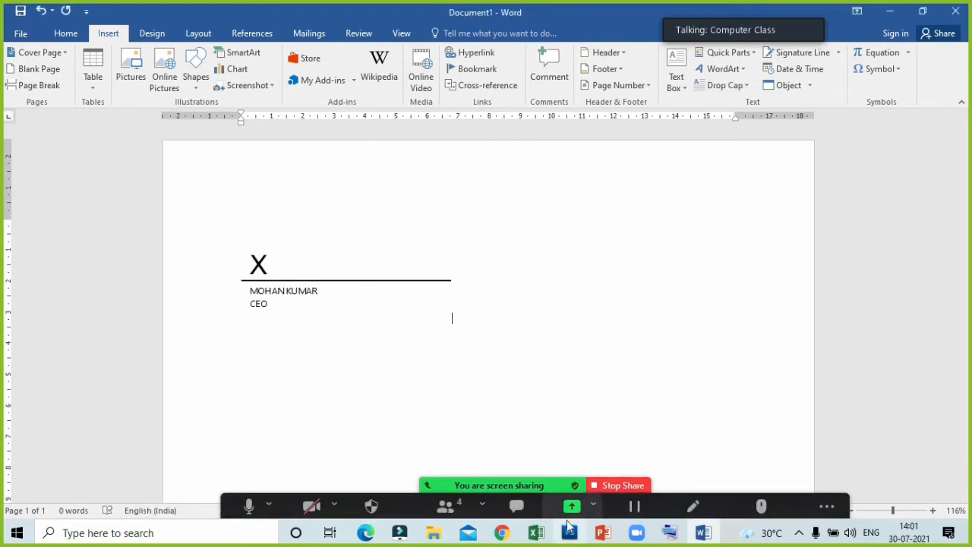
click(569, 509)
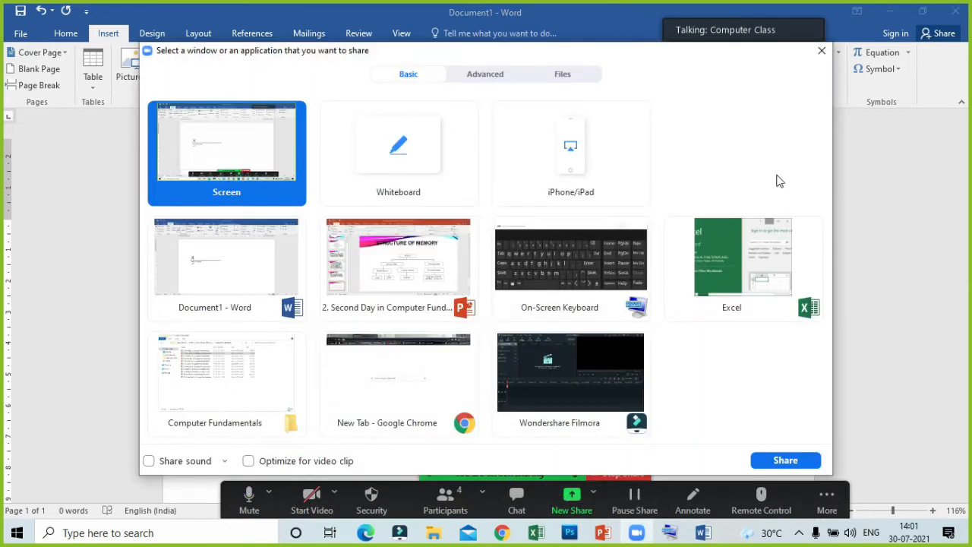
click(820, 50)
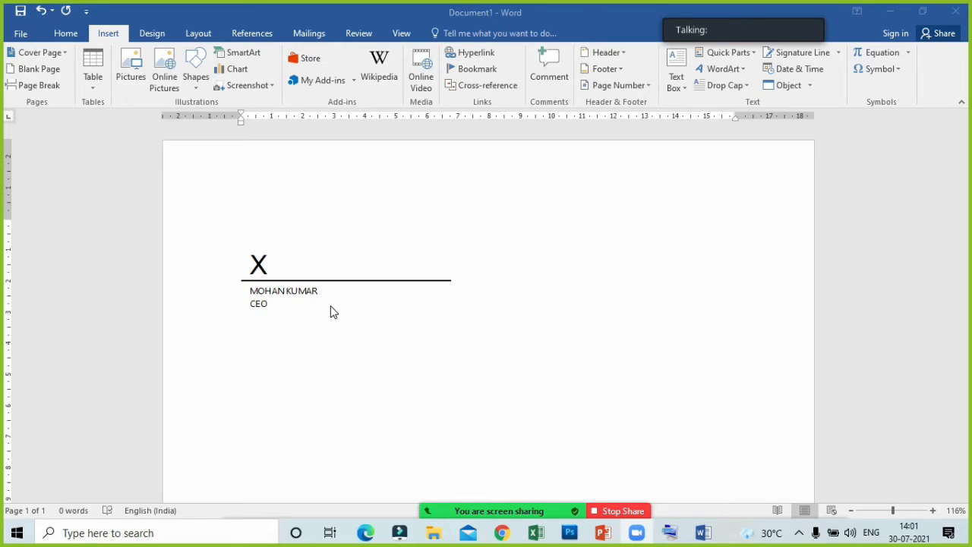
- Insert the current date after the signature line in the format "Friday, 30 July 2021"
click(824, 72)
click(823, 71)
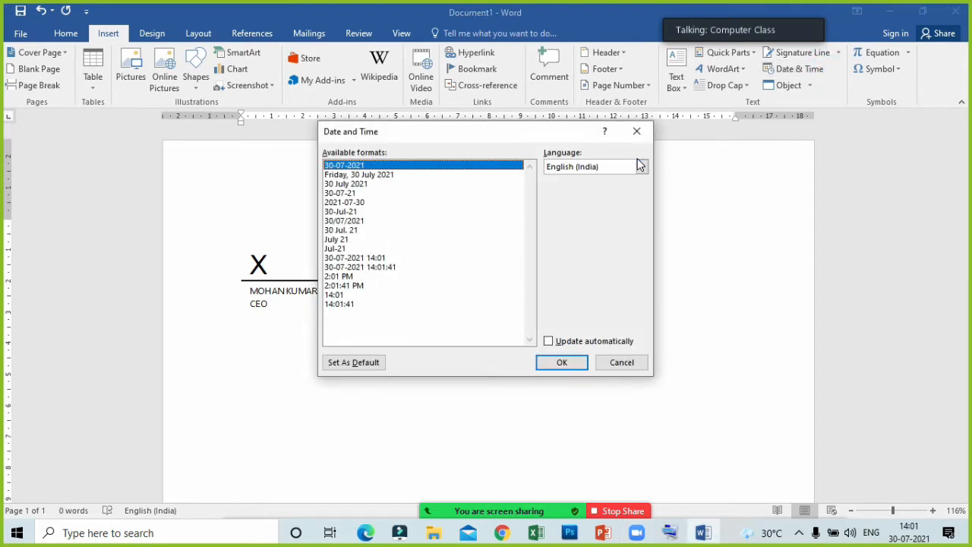
mouse_move(925, 535)
click(392, 175)
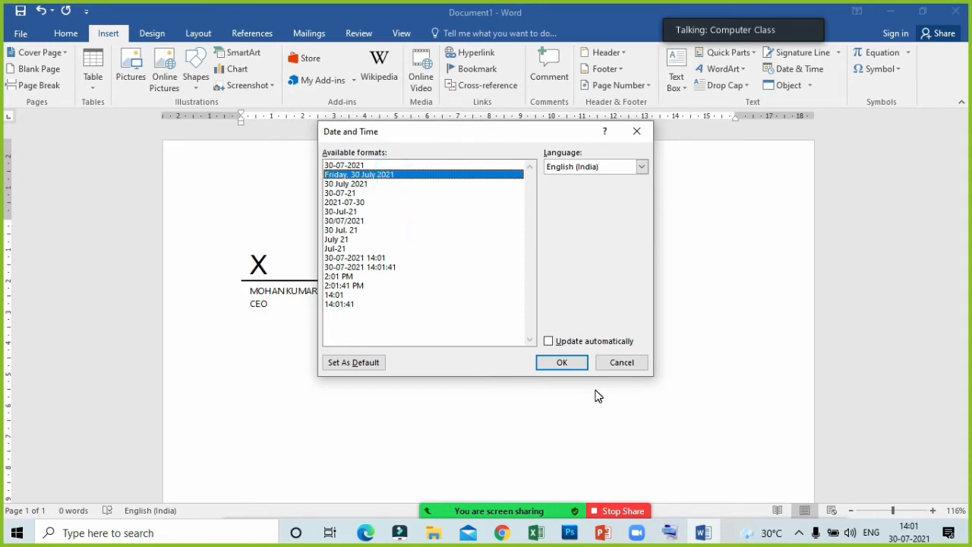
key(Return)
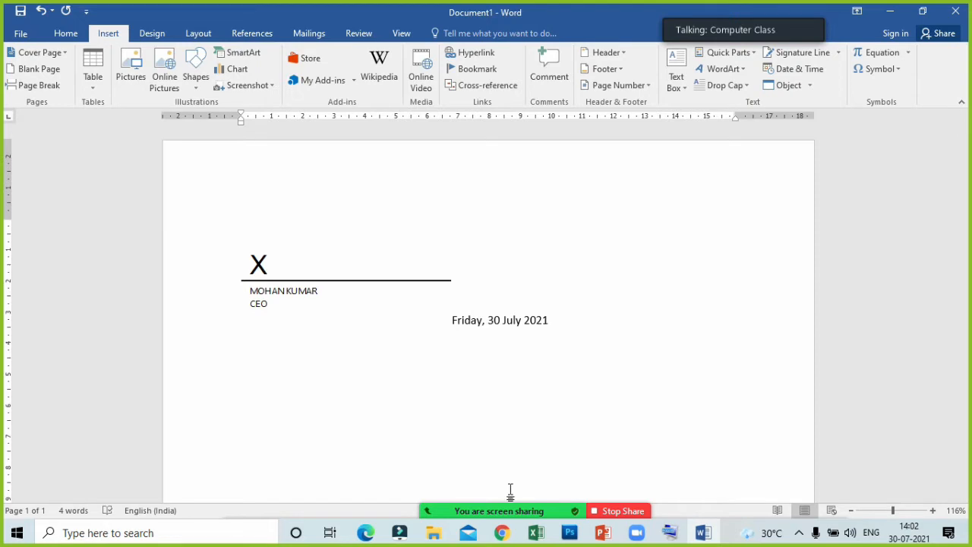
mouse_move(459, 507)
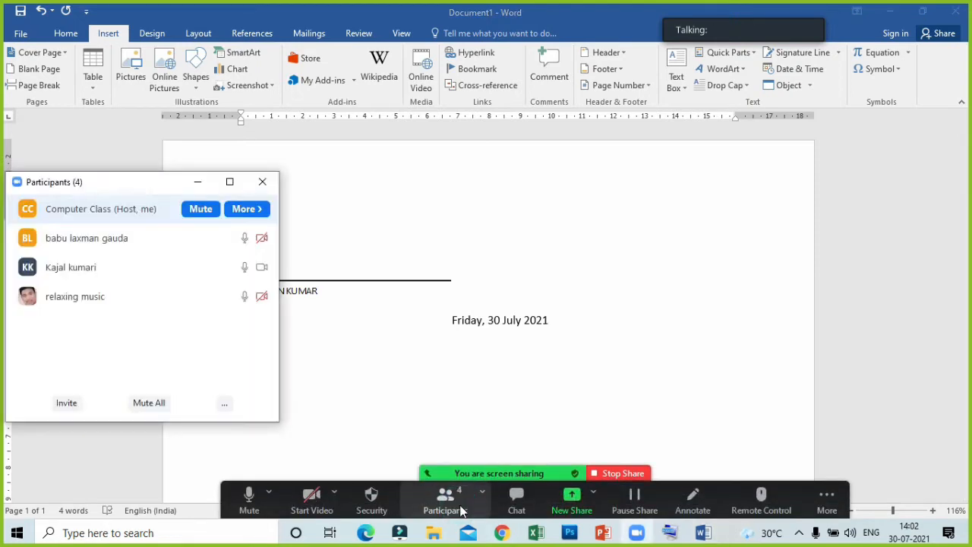
click(197, 182)
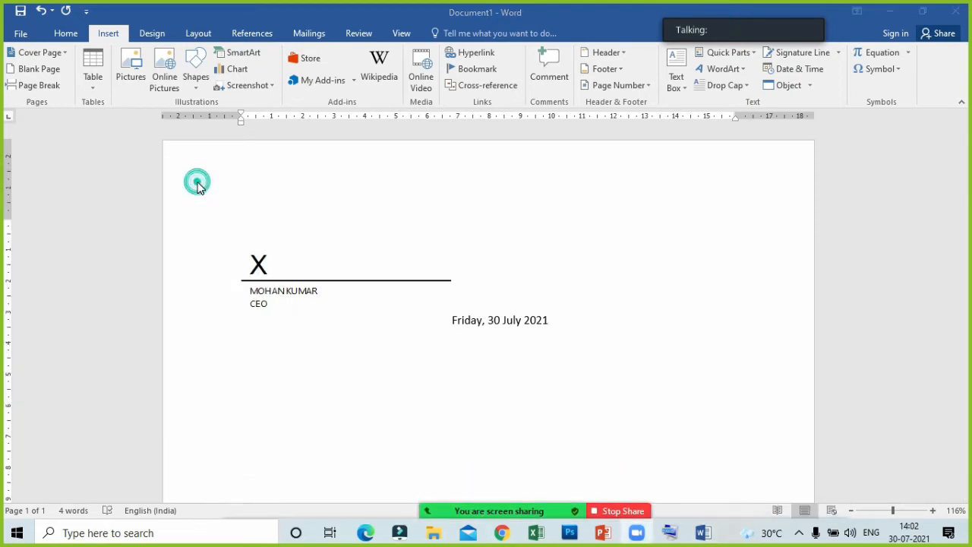
- Delete the signature line together with the date beside it
click(562, 325)
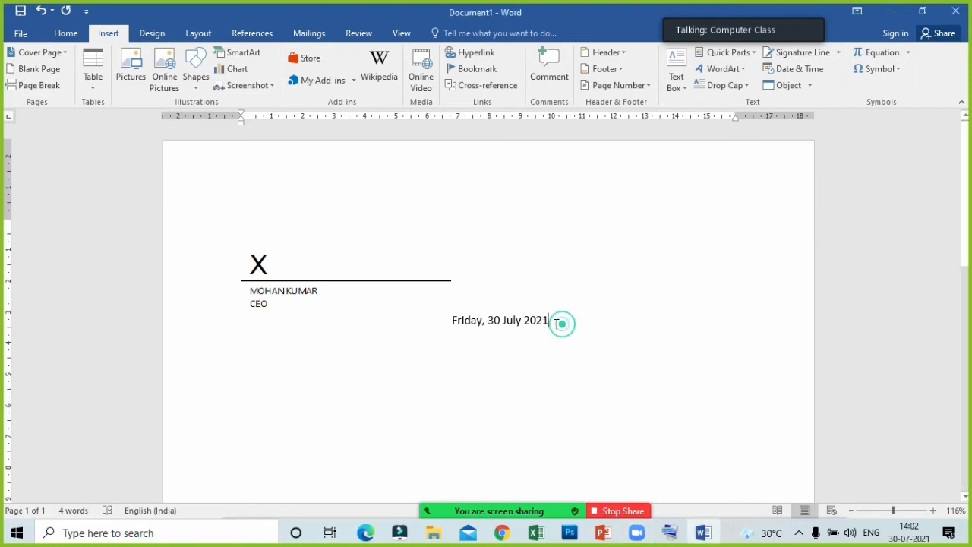
click(183, 266)
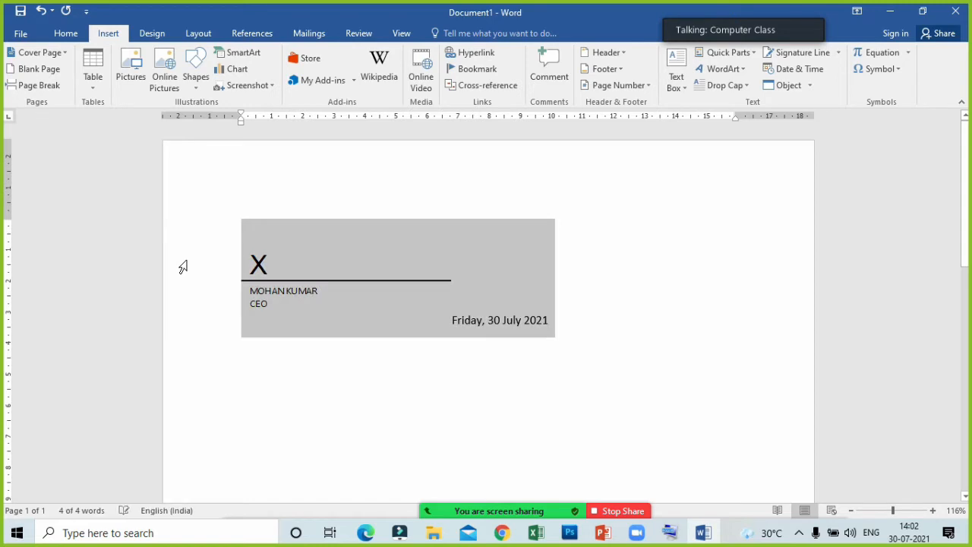
key(Delete)
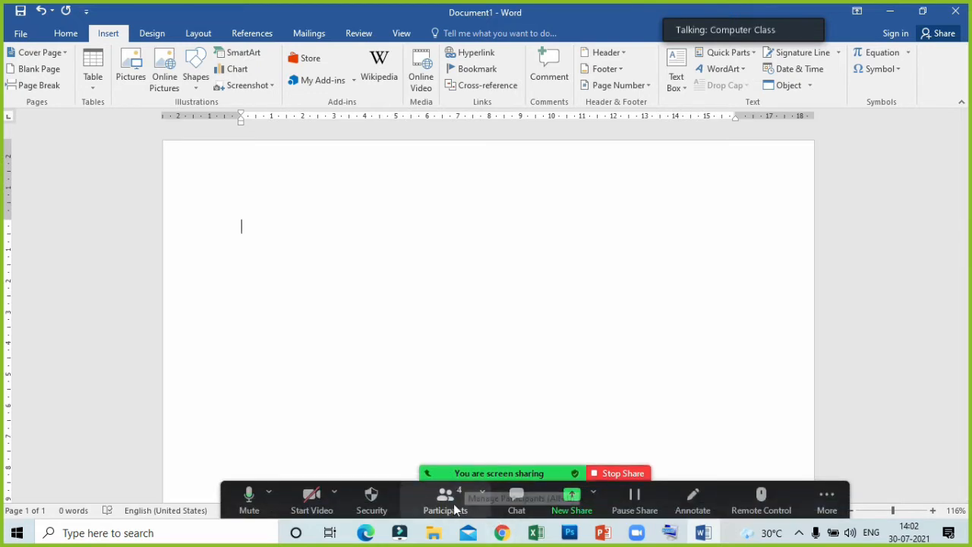
click(446, 501)
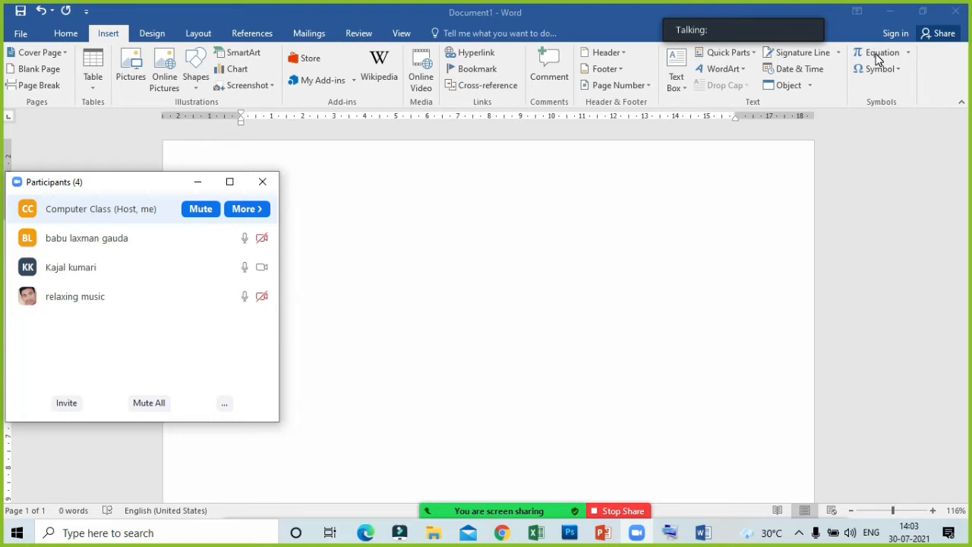
click(195, 181)
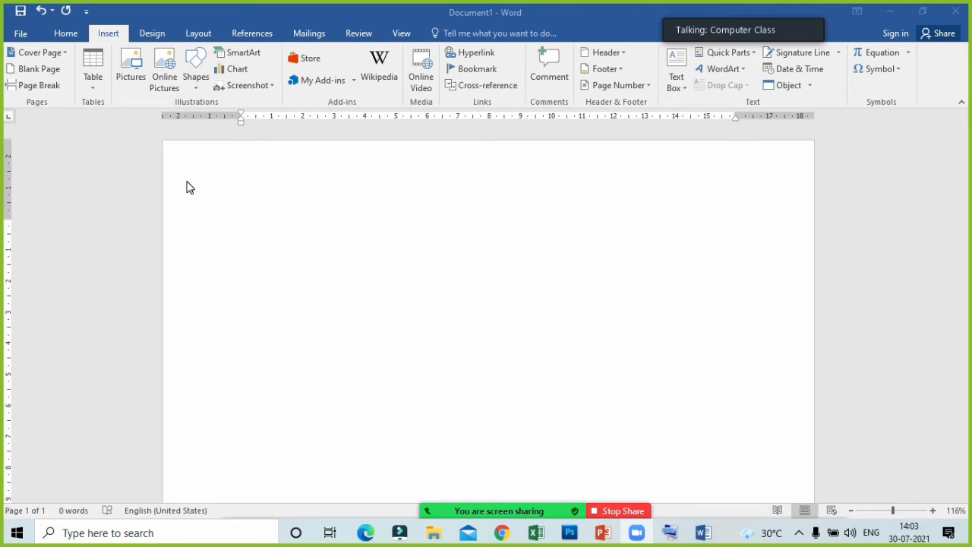
- Insert the built-in Fourier Series equation and add the "does not exist" symbol (∄) at its beginning
click(907, 57)
click(907, 57)
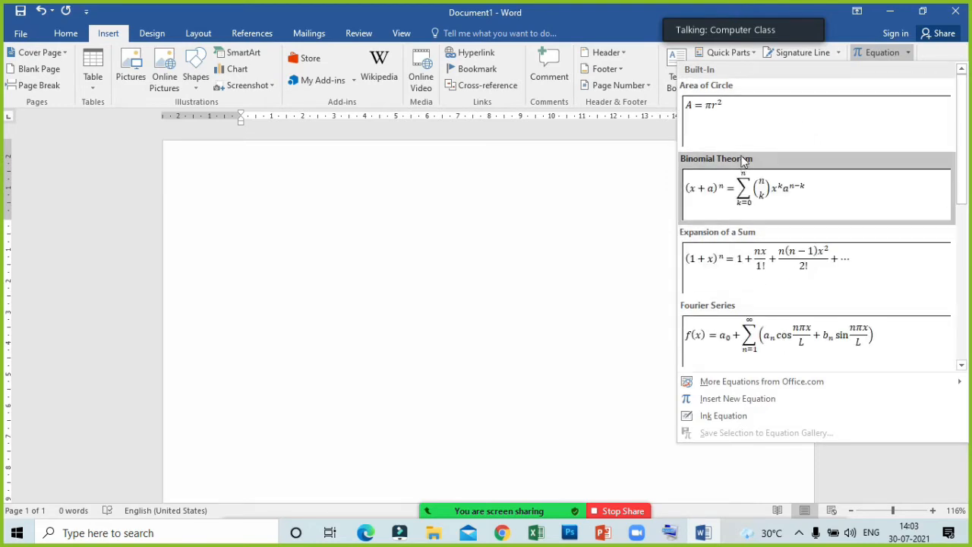
click(793, 339)
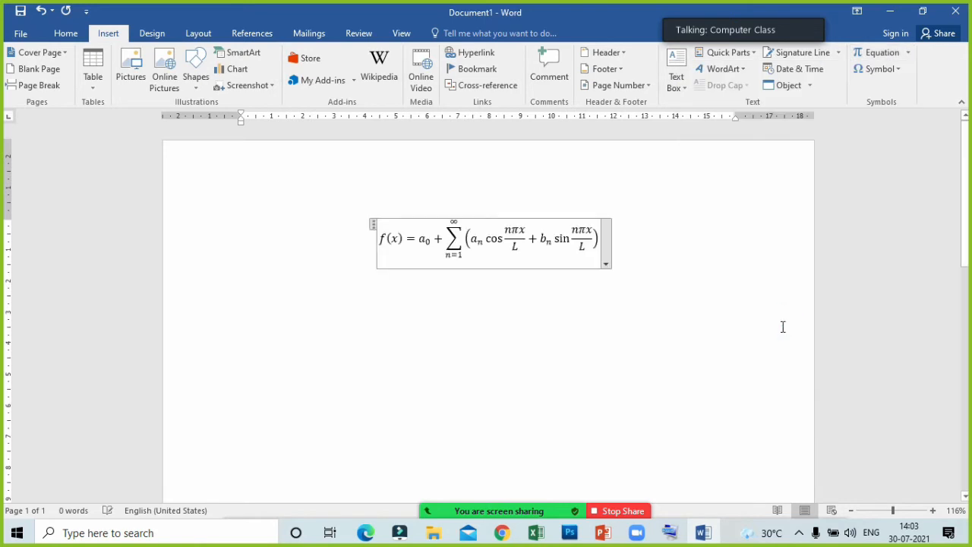
click(514, 229)
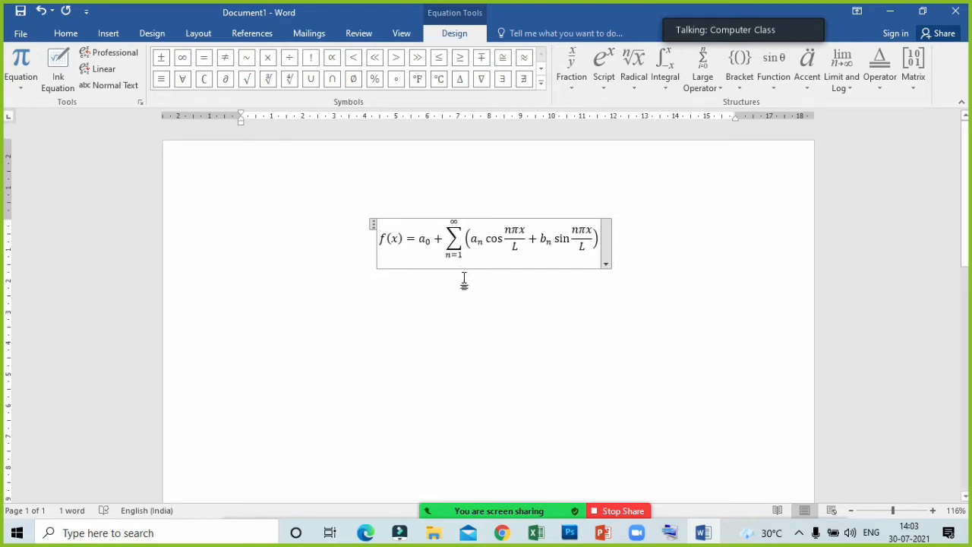
click(523, 79)
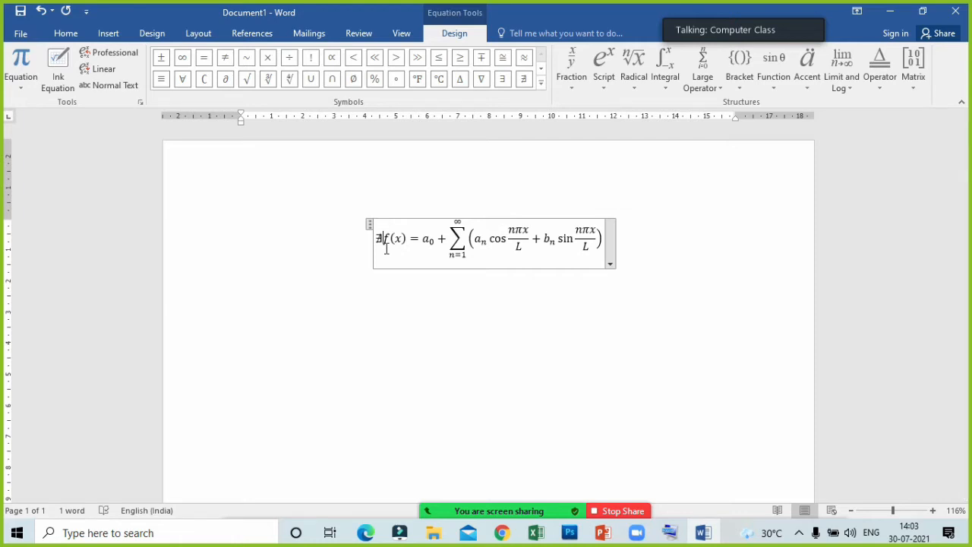
- Select the whole Fourier Series equation and delete it from the page
click(612, 238)
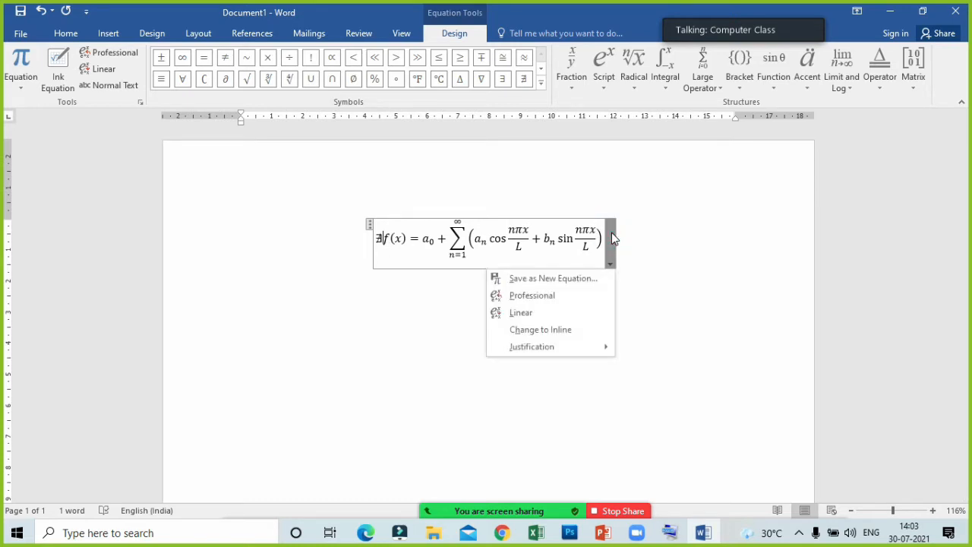
click(372, 225)
click(370, 221)
key(Delete)
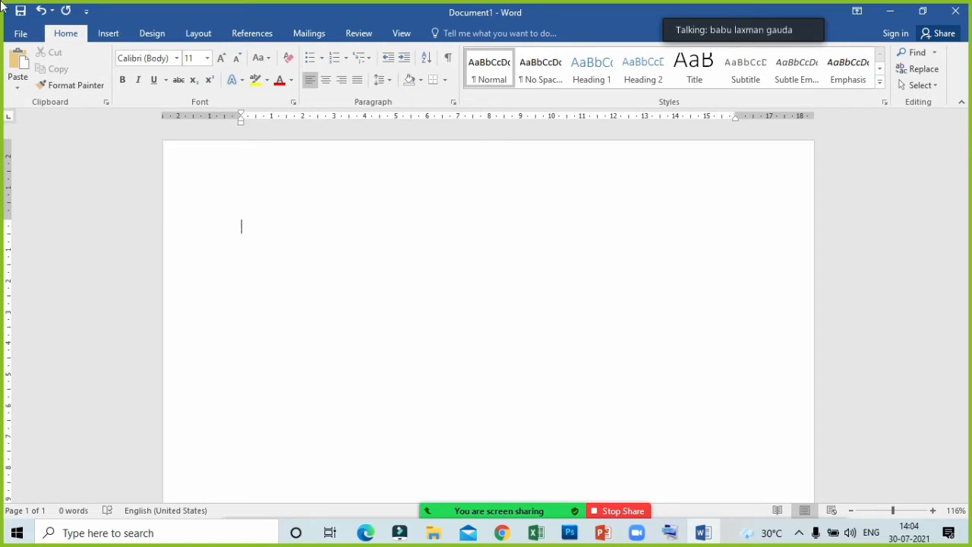
- Start inserting an online video into the blank document
click(110, 35)
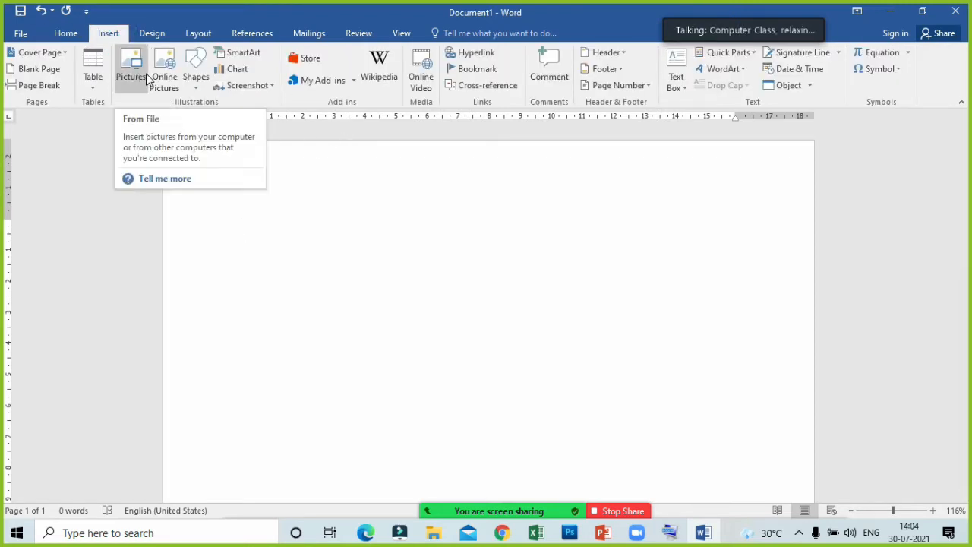
click(428, 89)
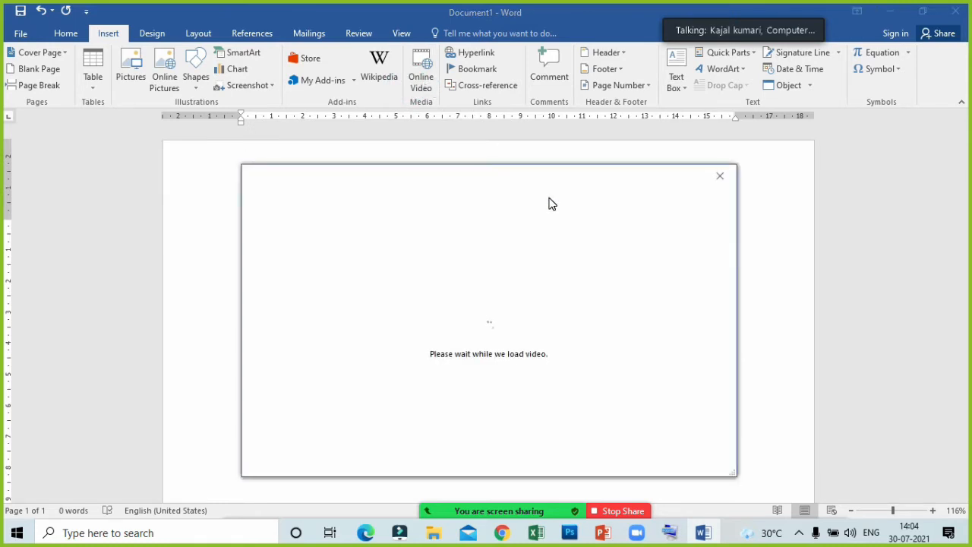
mouse_move(527, 476)
click(445, 497)
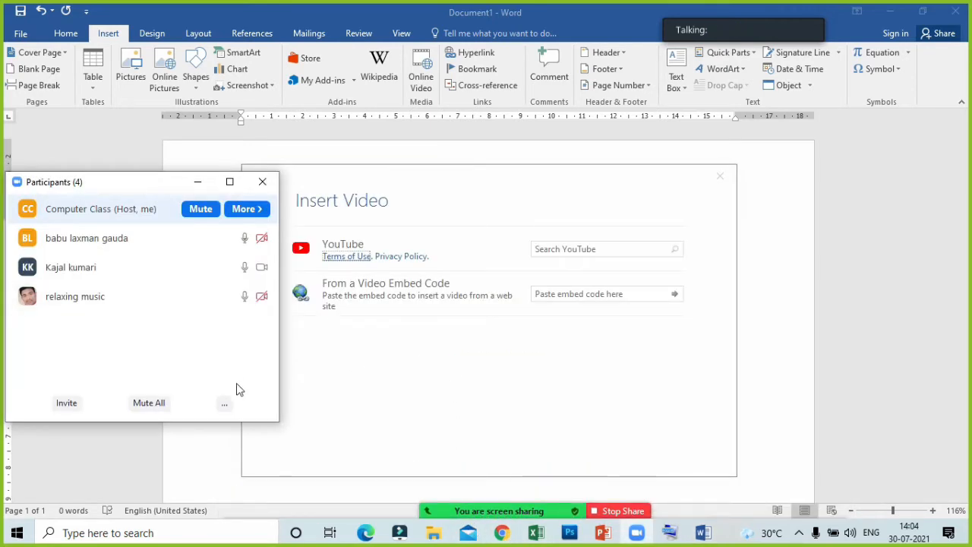
mouse_move(196, 322)
click(192, 182)
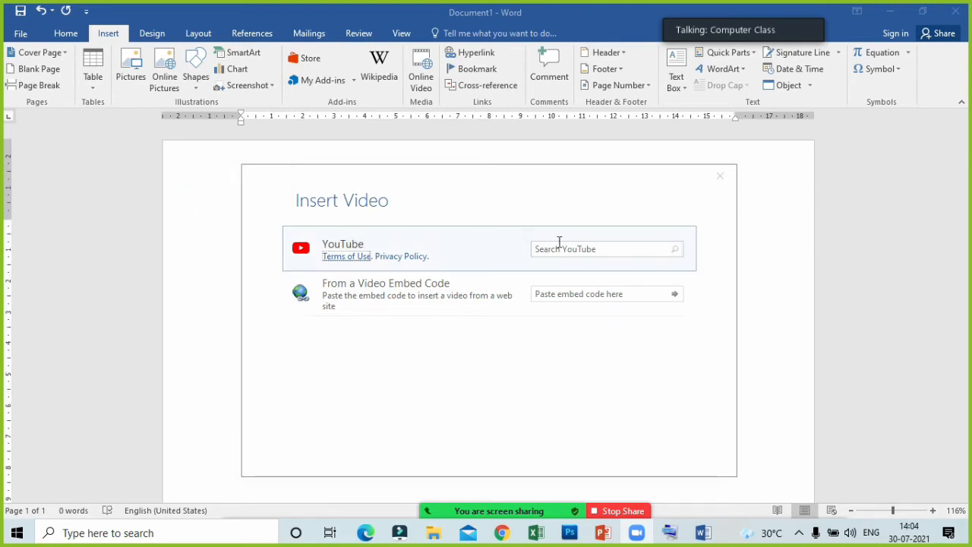
- Search YouTube for "animals" as the source of the online video
click(574, 252)
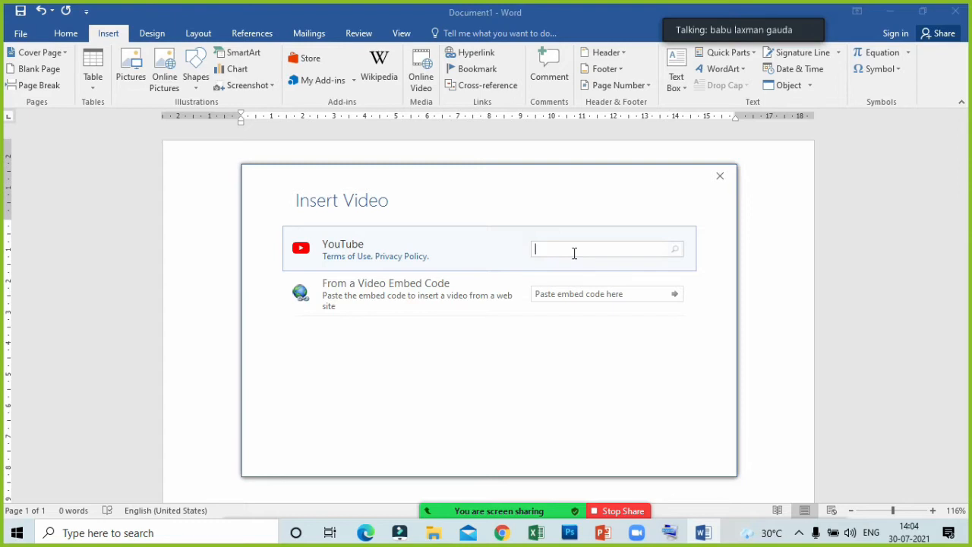
text(animals)
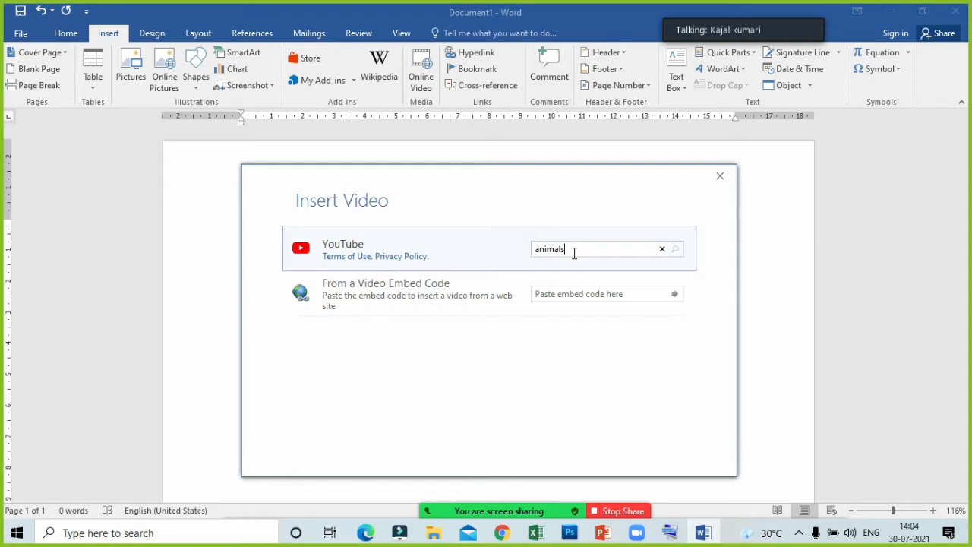
key(Return)
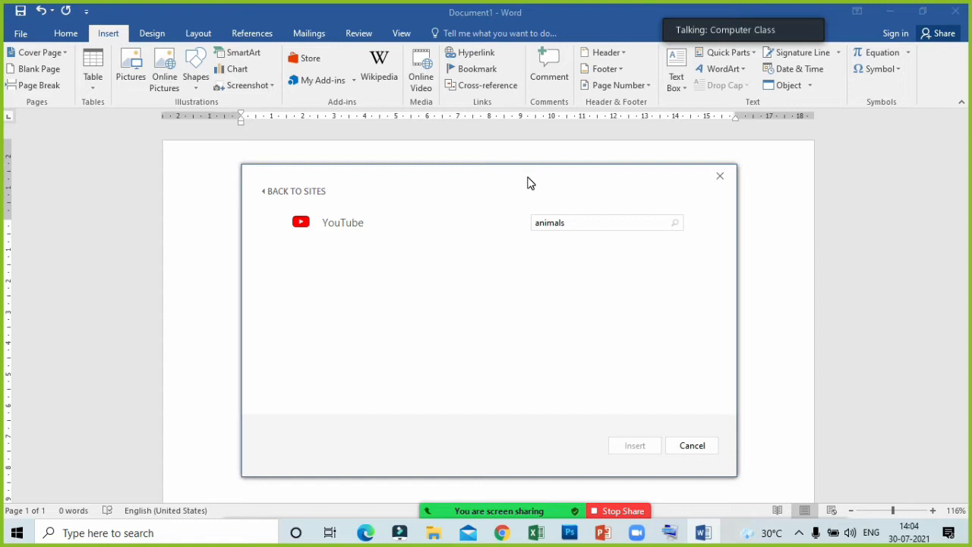
drag(529, 178, 553, 175)
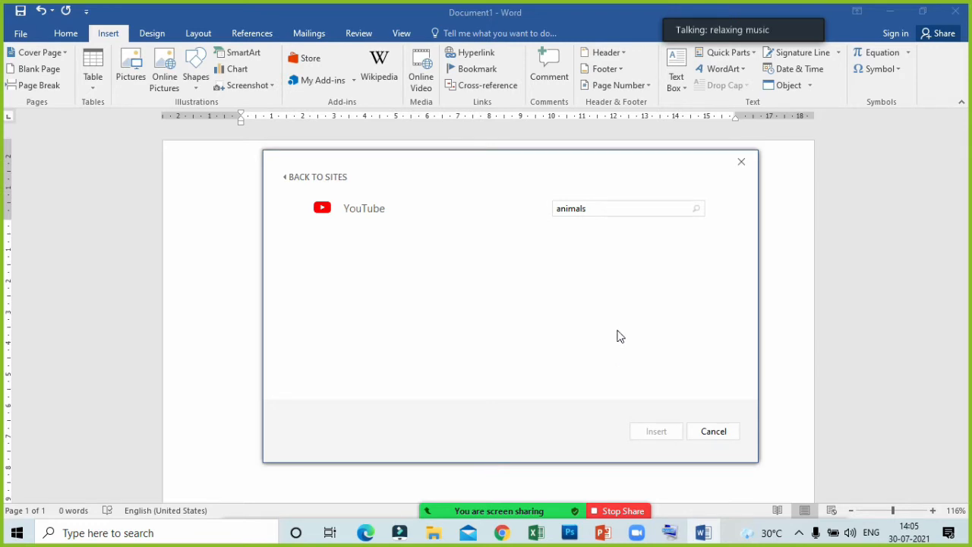
mouse_move(559, 174)
mouse_down()
mouse_move(607, 172)
mouse_move(541, 167)
mouse_up()
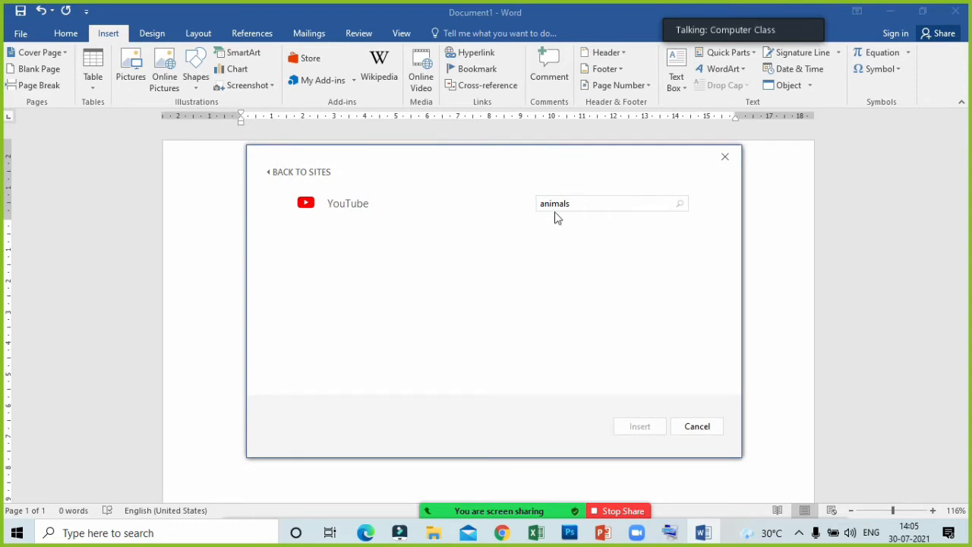
- Replace the YouTube search term with "excel class", run the search, and leave video insertion without inserting anything
drag(627, 199, 514, 199)
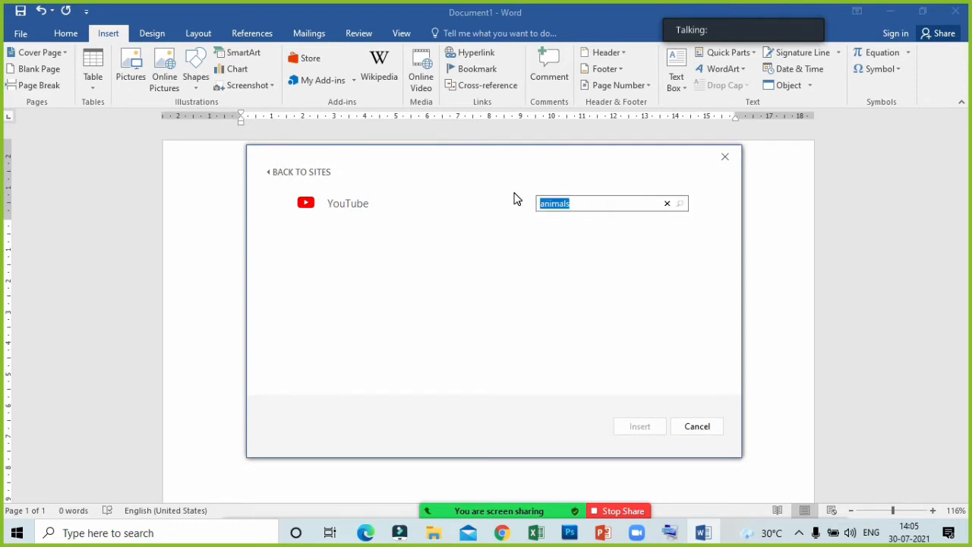
key(BackSpace)
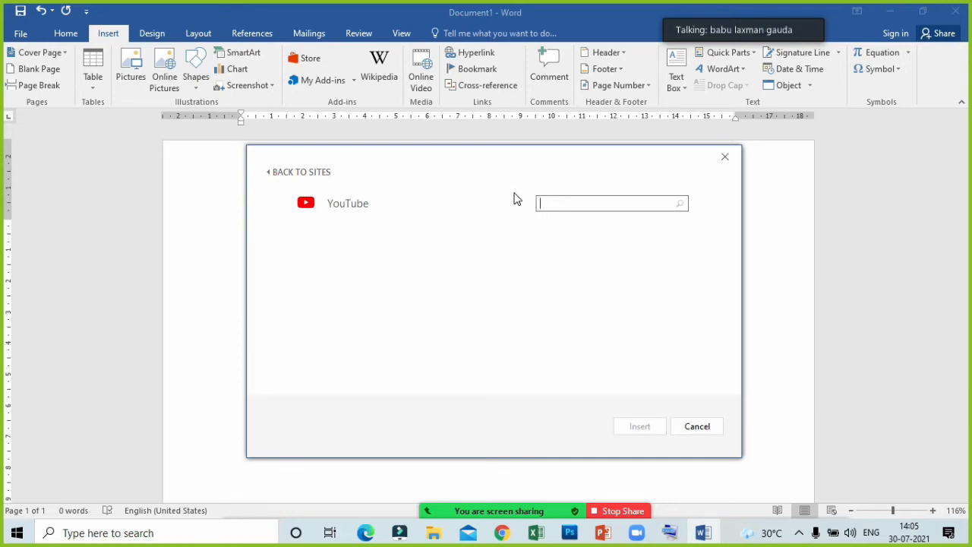
text(excel  class)
key(Return)
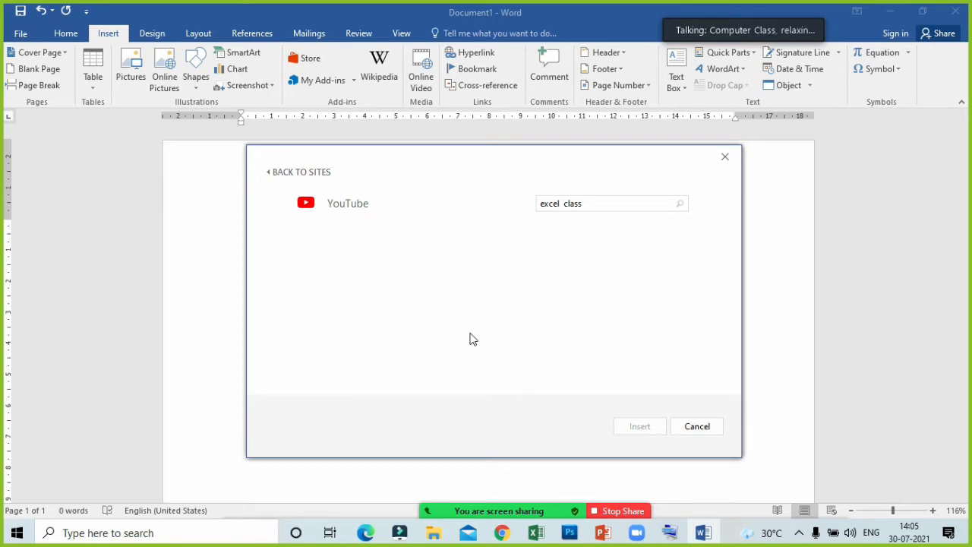
click(445, 499)
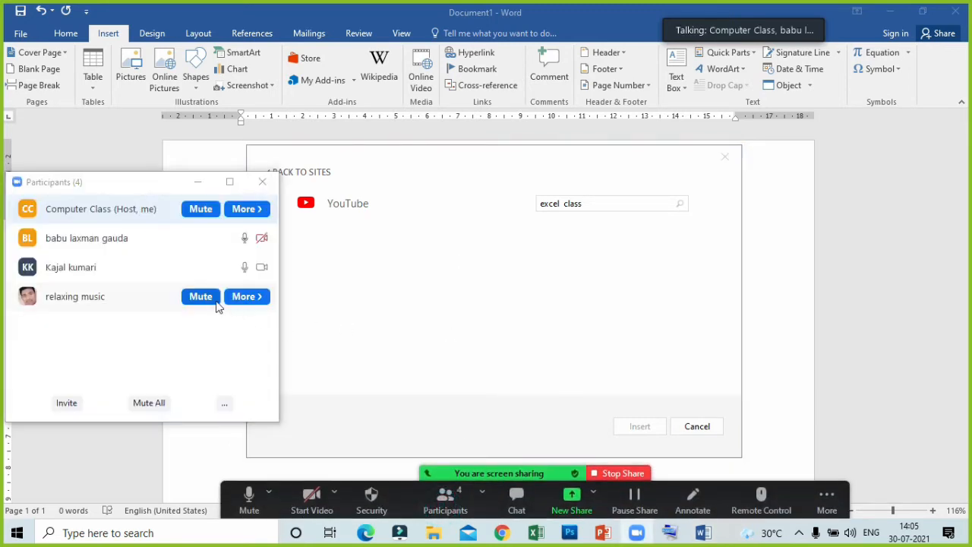
click(198, 182)
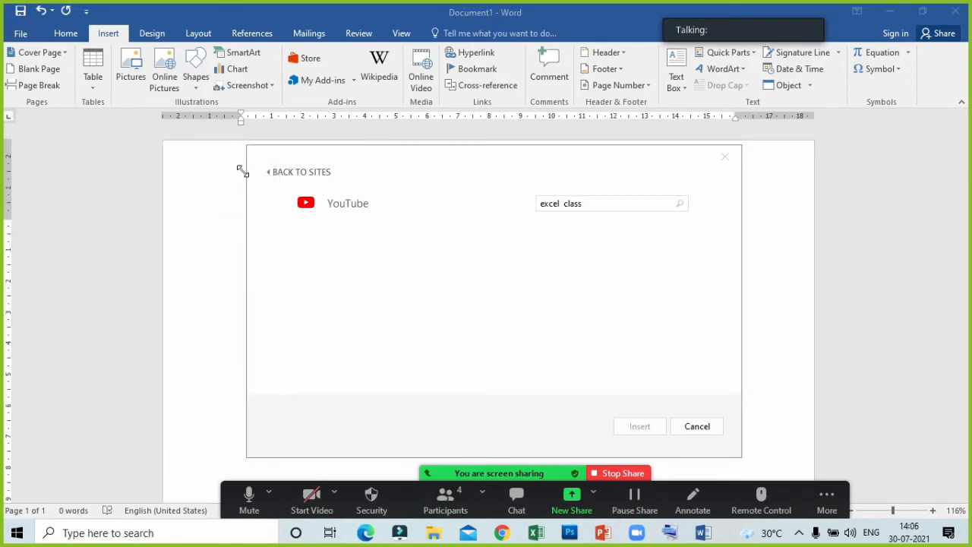
click(279, 172)
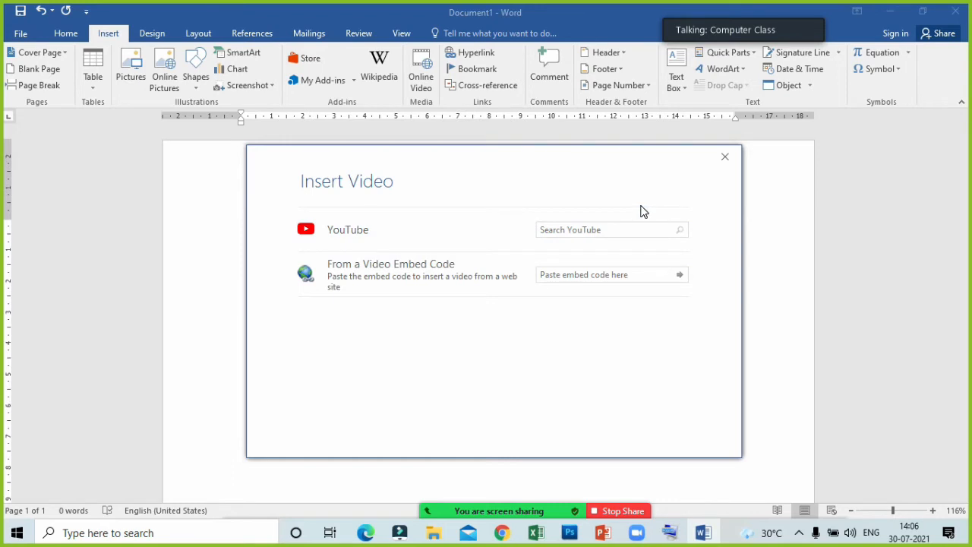
click(726, 159)
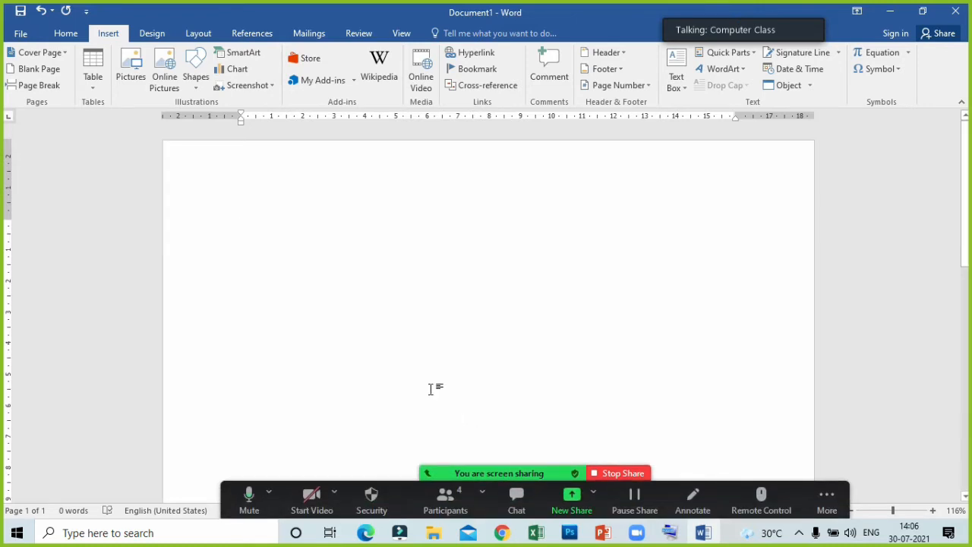
- Enter the words REPLACE, FIND, BOLD and UBDERLINE on separate lines in the blank document
click(73, 34)
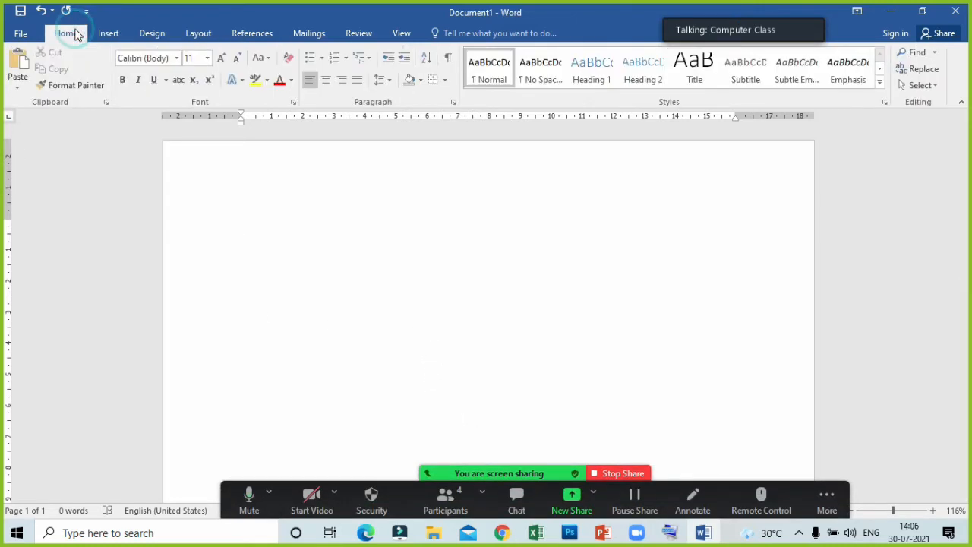
click(108, 34)
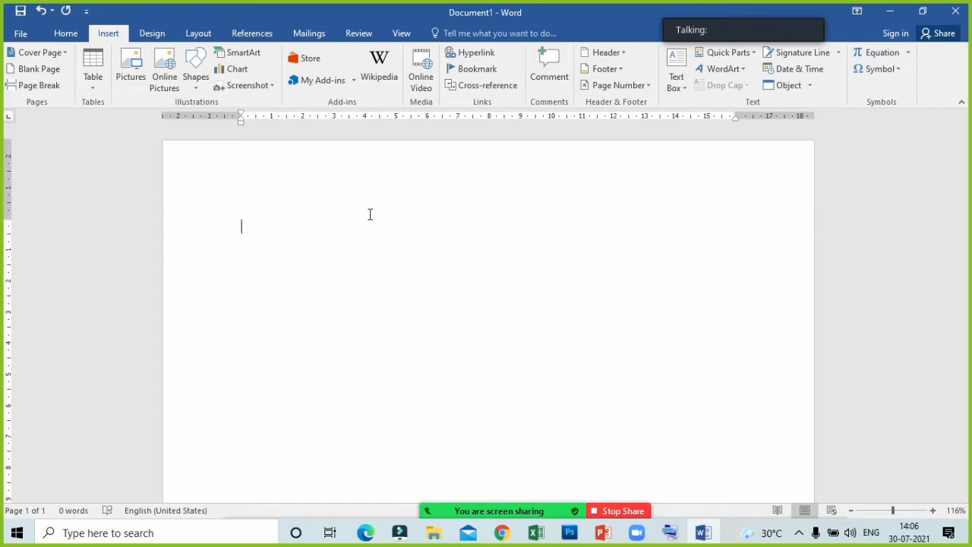
text(RE)
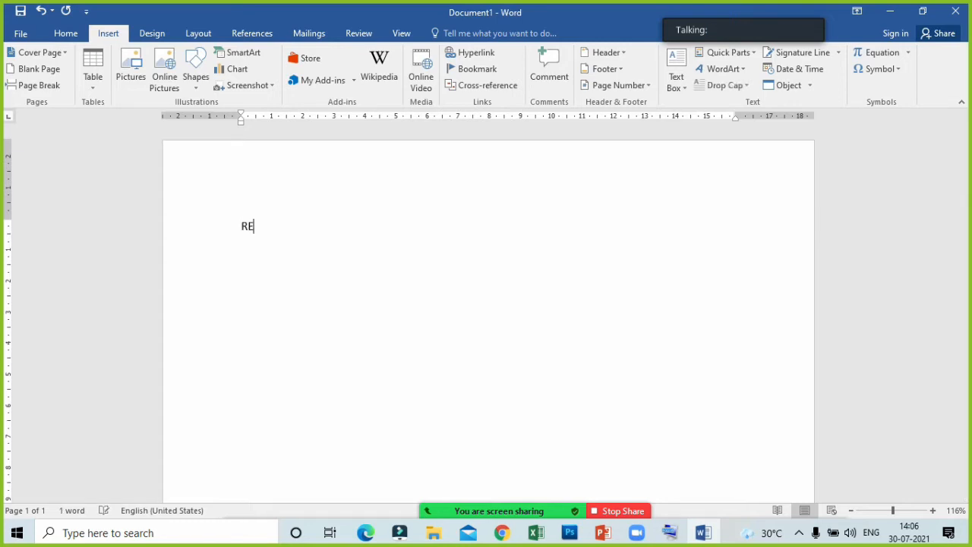
text(PLACE)
key(Return)
text(FIND)
key(Return)
text(BOLD)
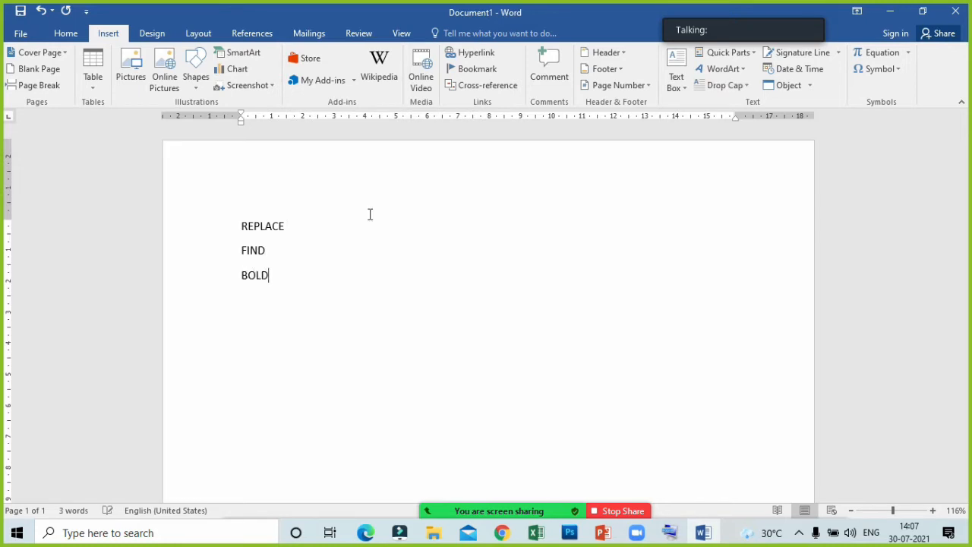
key(Return)
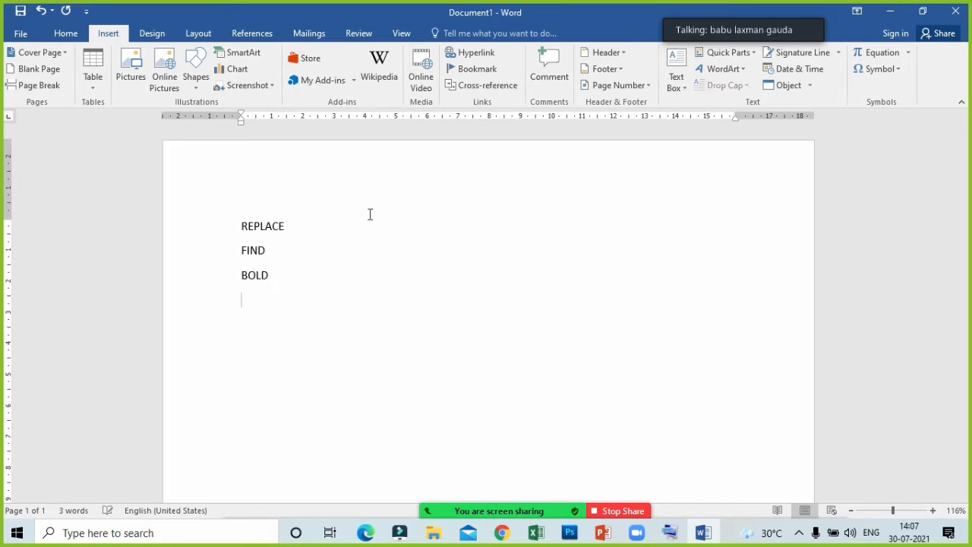
text(UBDERLINE)
key(Return)
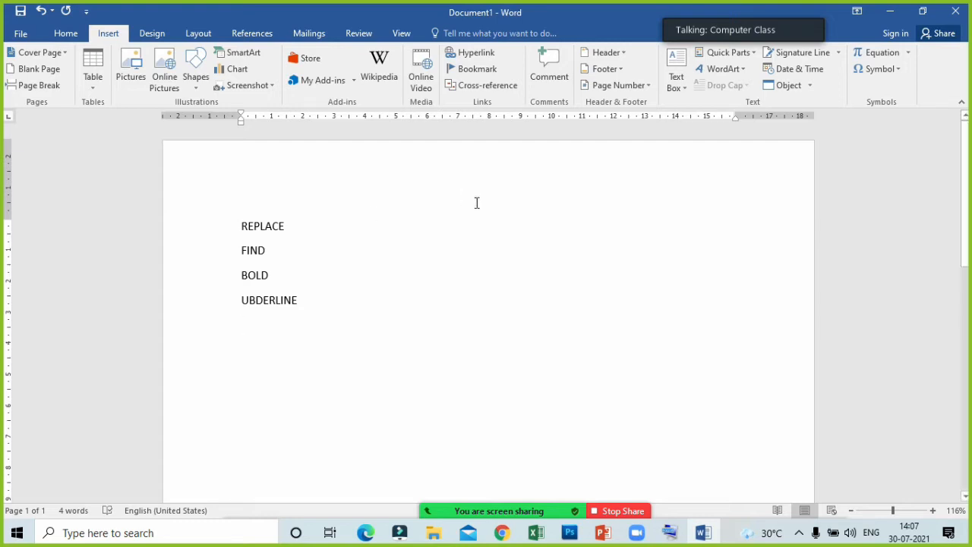
- Switch to Notepad by running "notepad" from Windows and reposition its empty window higher on the desktop
click(66, 36)
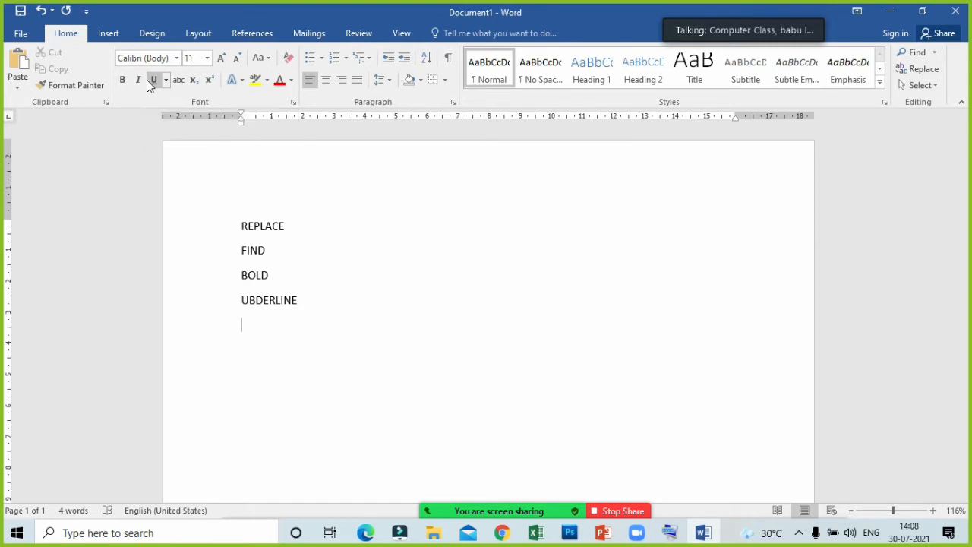
key(super+r)
text(n)
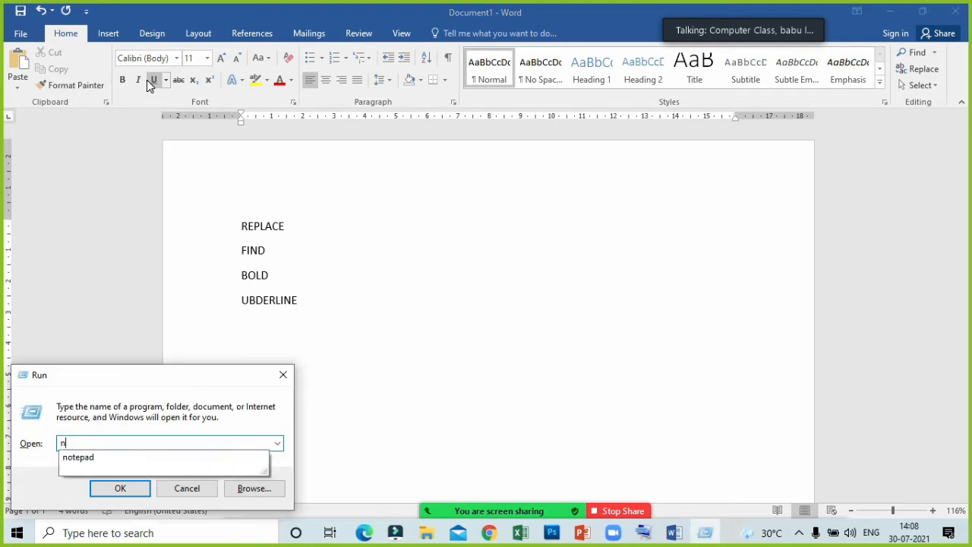
text(otepad)
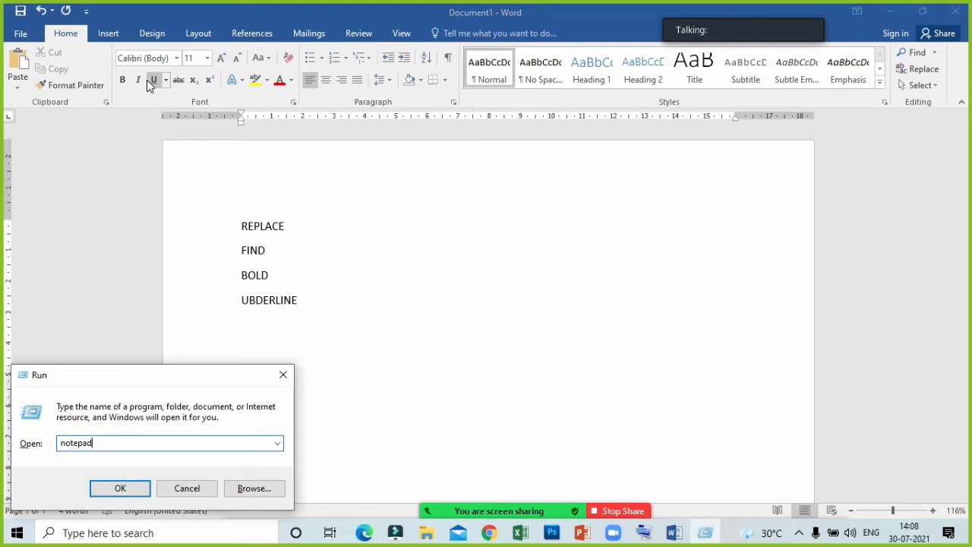
key(Return)
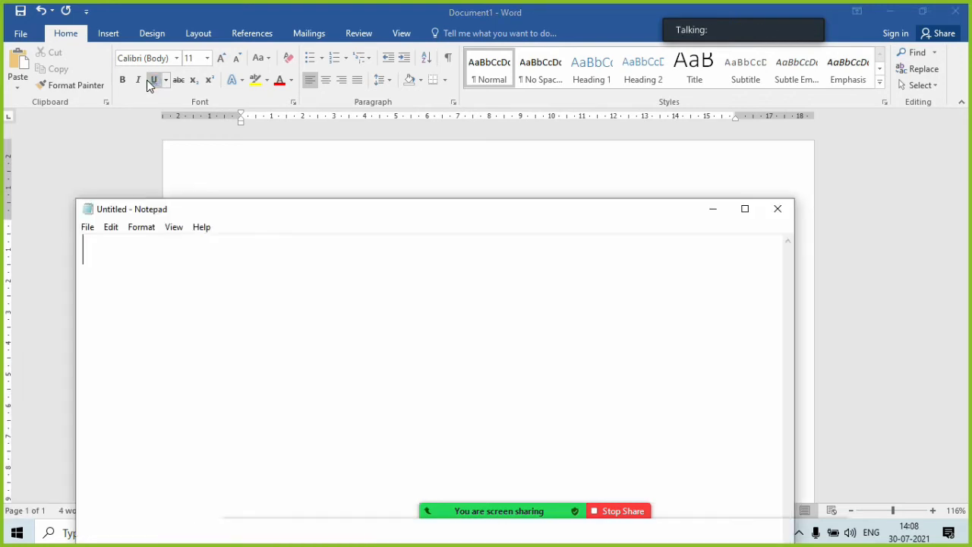
drag(487, 218, 494, 116)
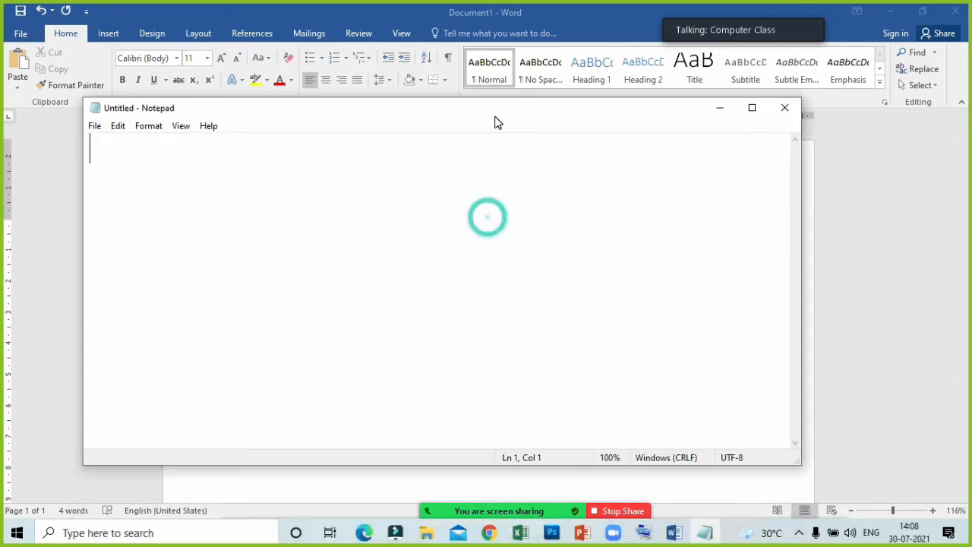
- Examine Notepad's editing and formatting commands with their shortcuts, and close Notepad
click(118, 127)
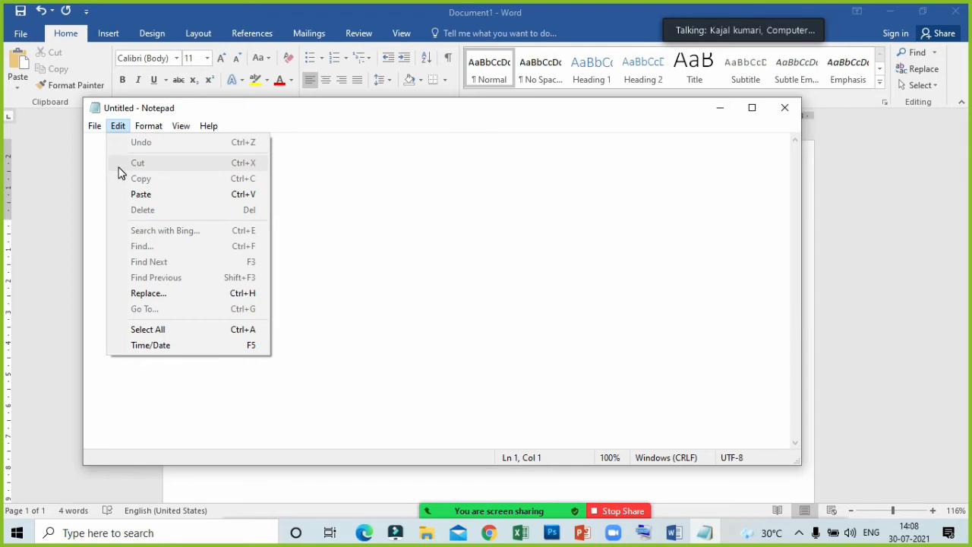
mouse_move(149, 127)
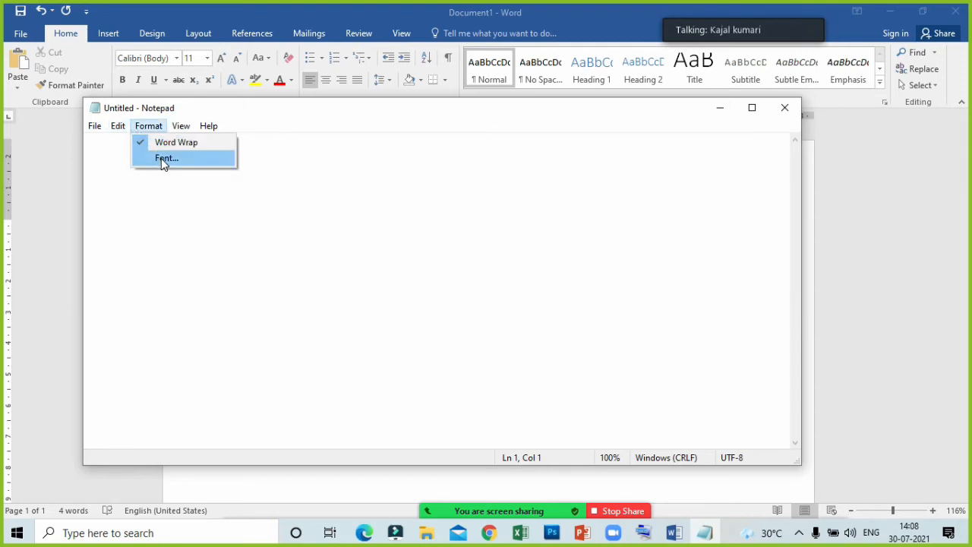
mouse_move(118, 127)
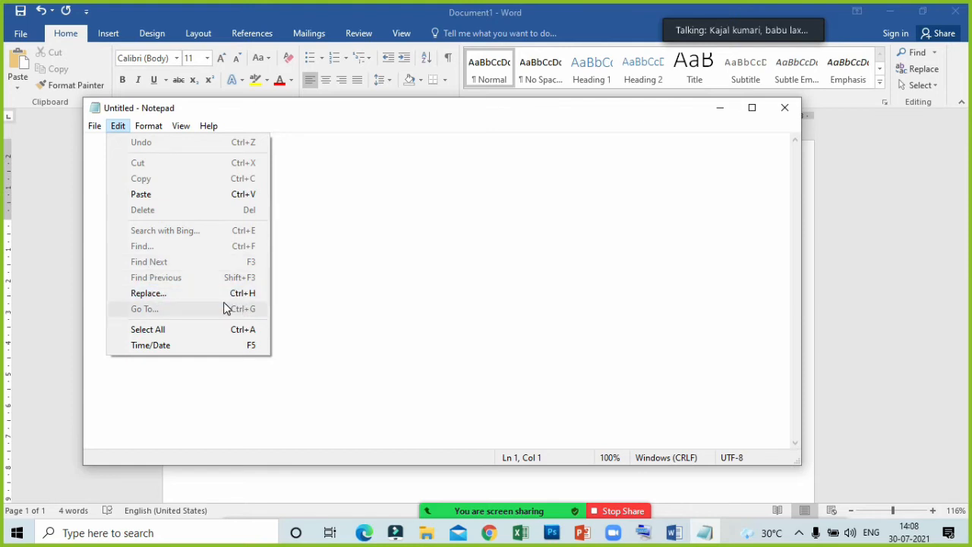
drag(271, 110, 260, 92)
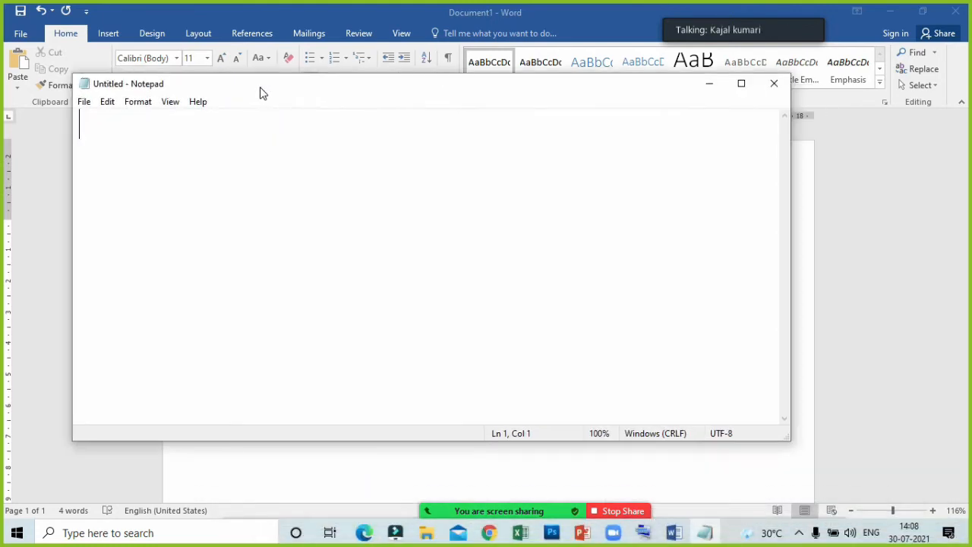
click(106, 101)
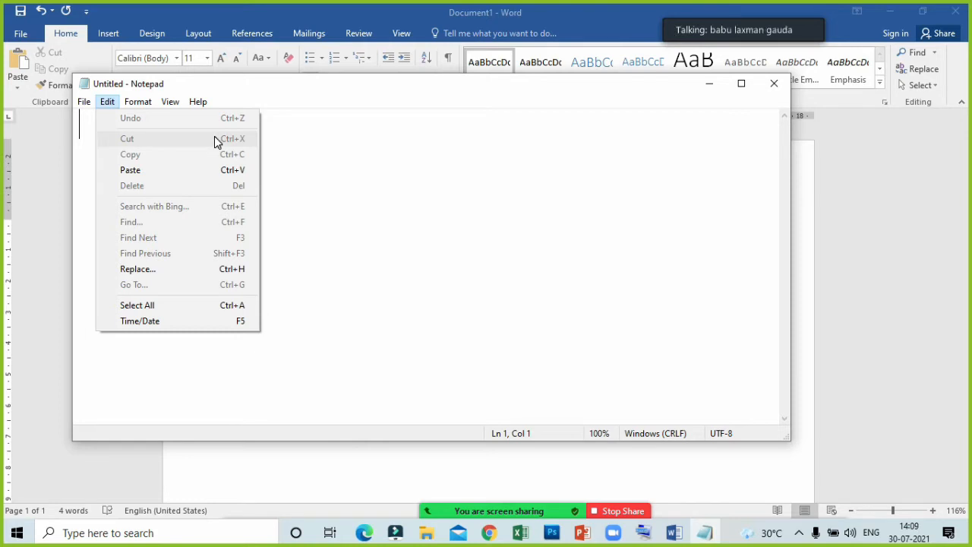
click(774, 84)
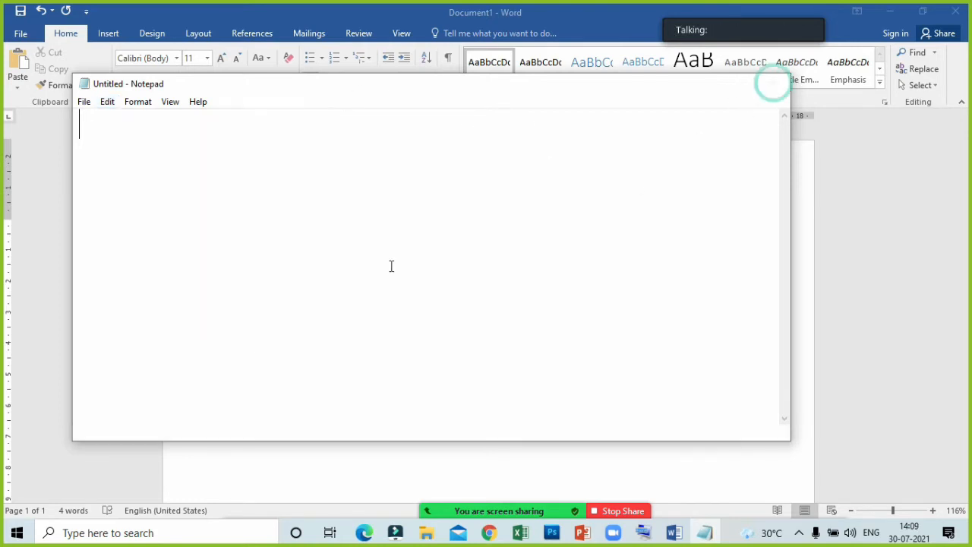
- Replace all four lines of text in the Word document with a person's first name
drag(331, 331, 218, 190)
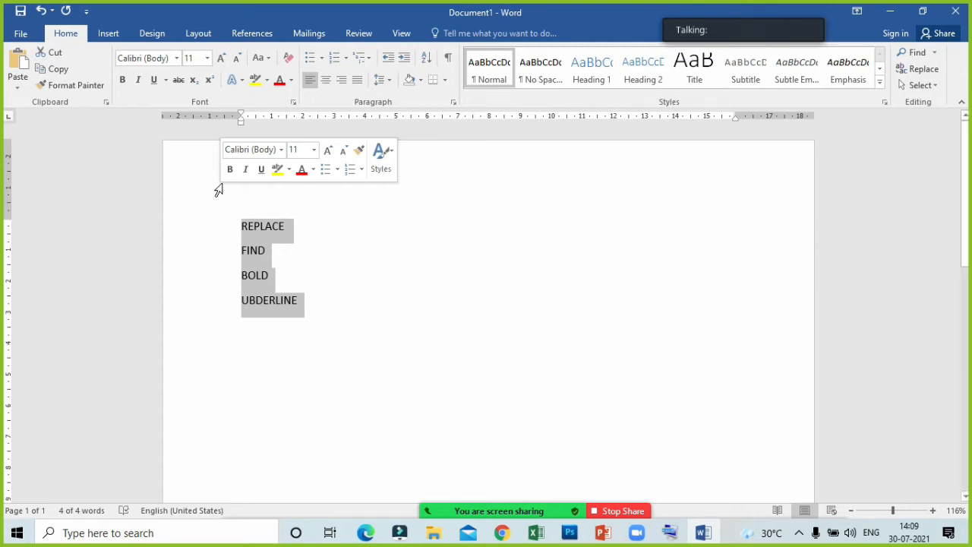
click(735, 440)
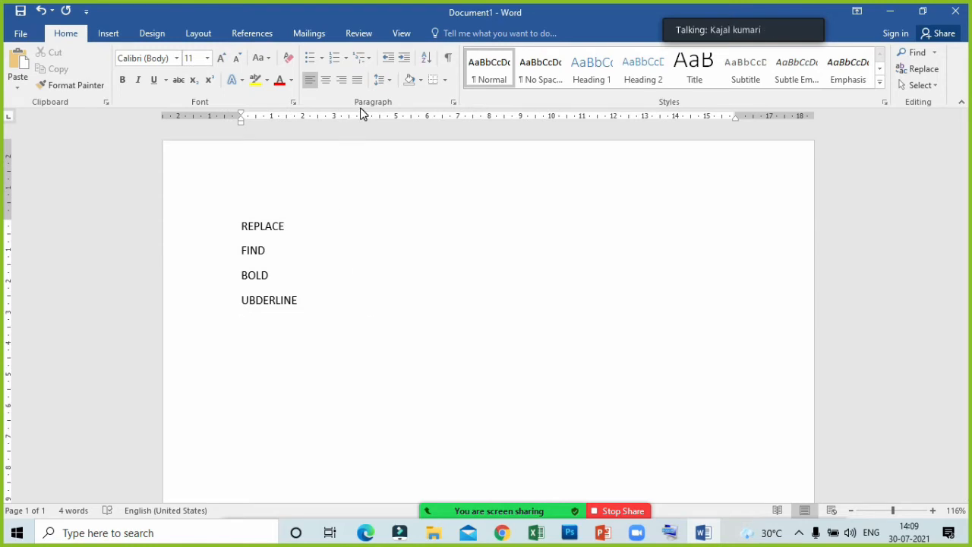
key(ctrl+a)
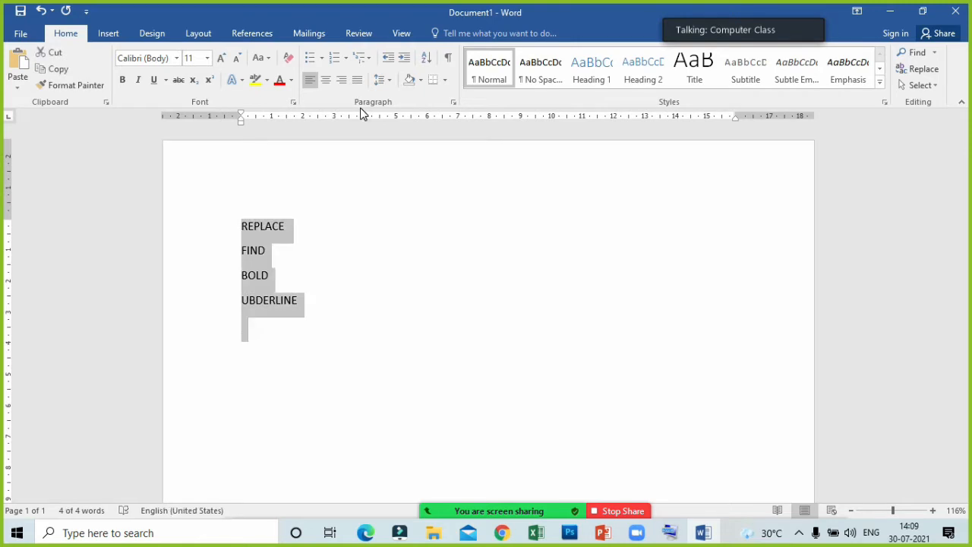
key(Delete)
text(akash)
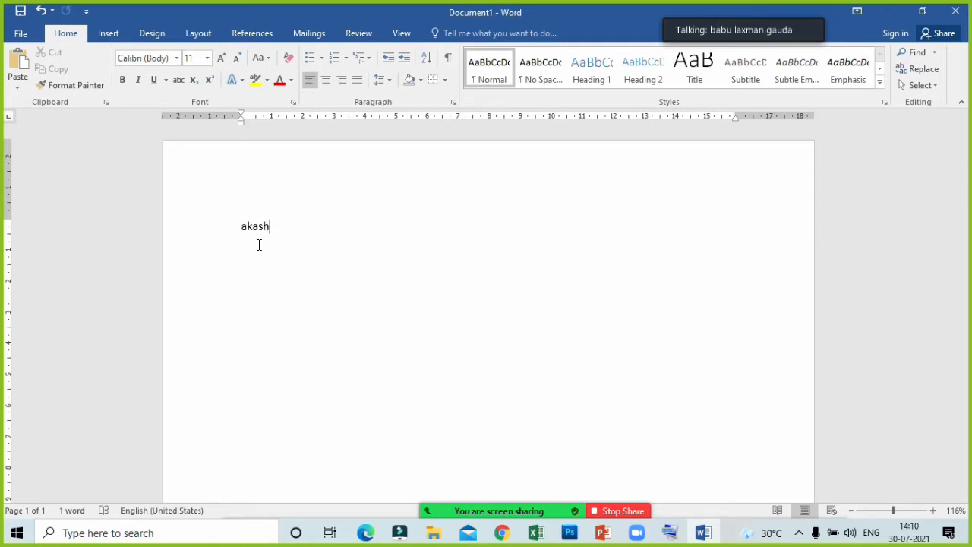
- Review the available border types, multilevel list styles and bullet library for the document without applying any
click(147, 78)
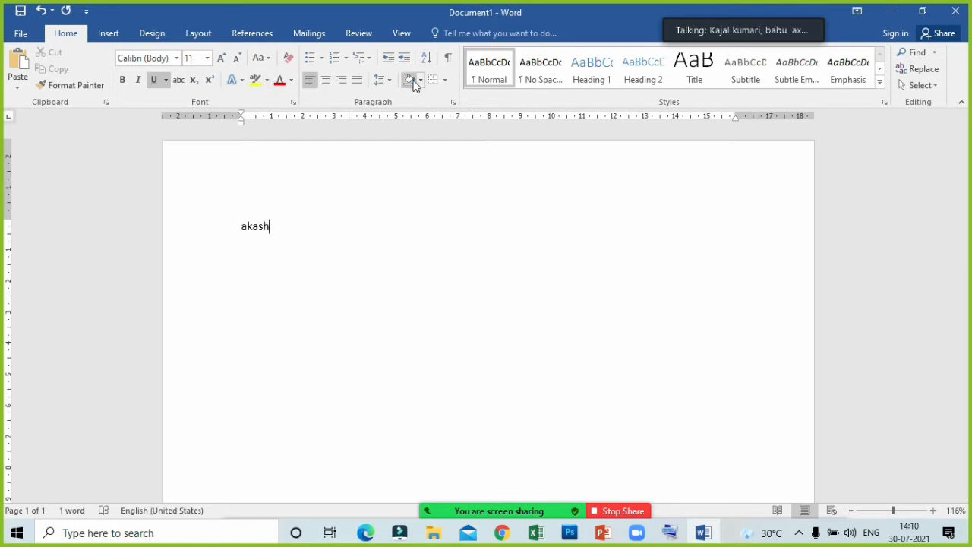
click(444, 78)
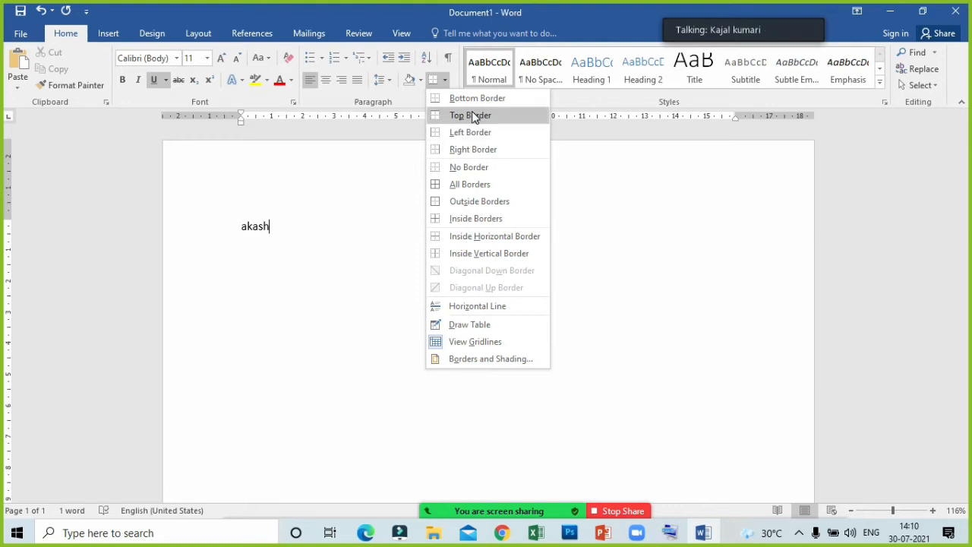
click(389, 154)
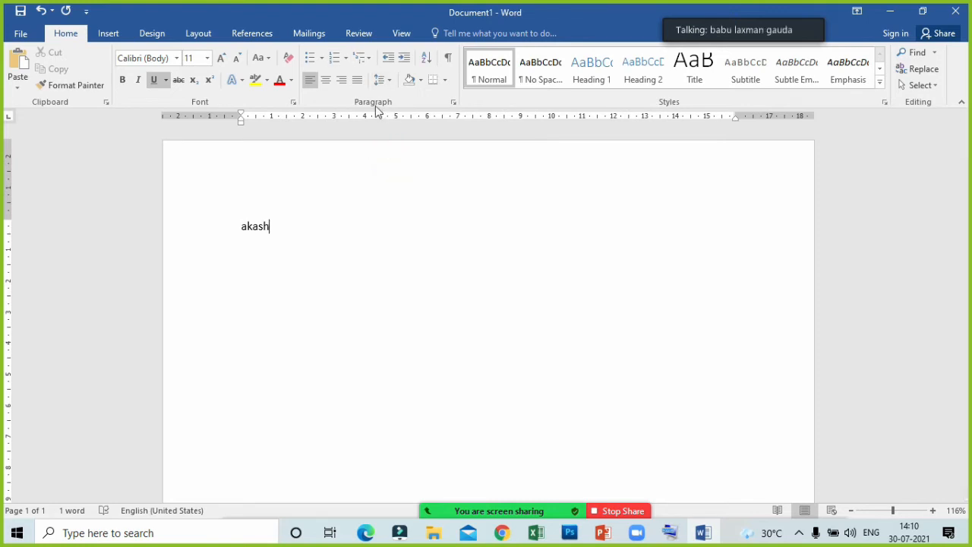
click(368, 60)
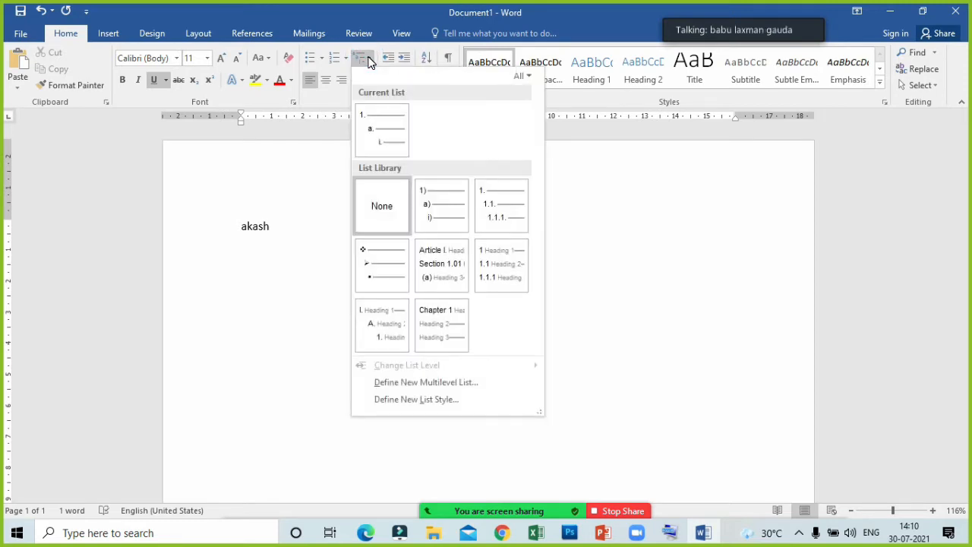
click(328, 103)
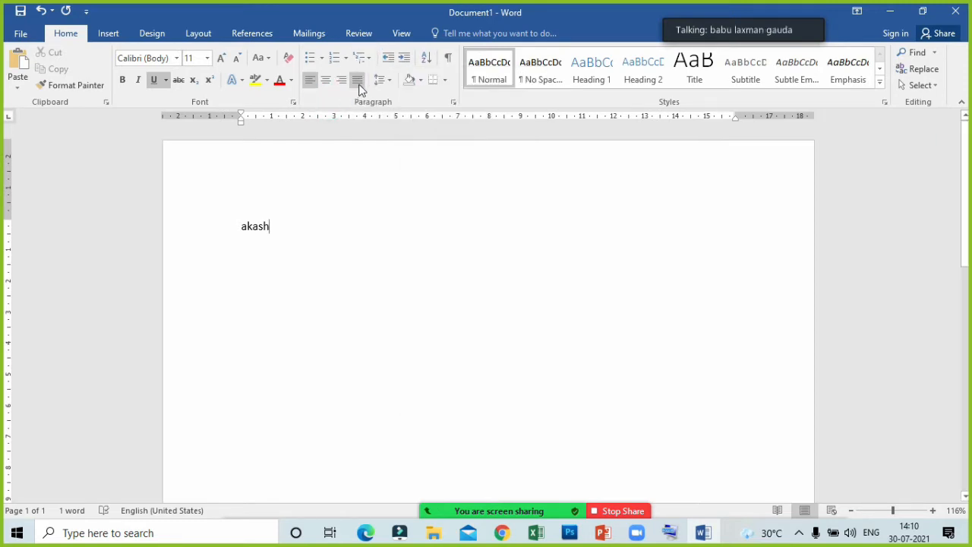
click(319, 60)
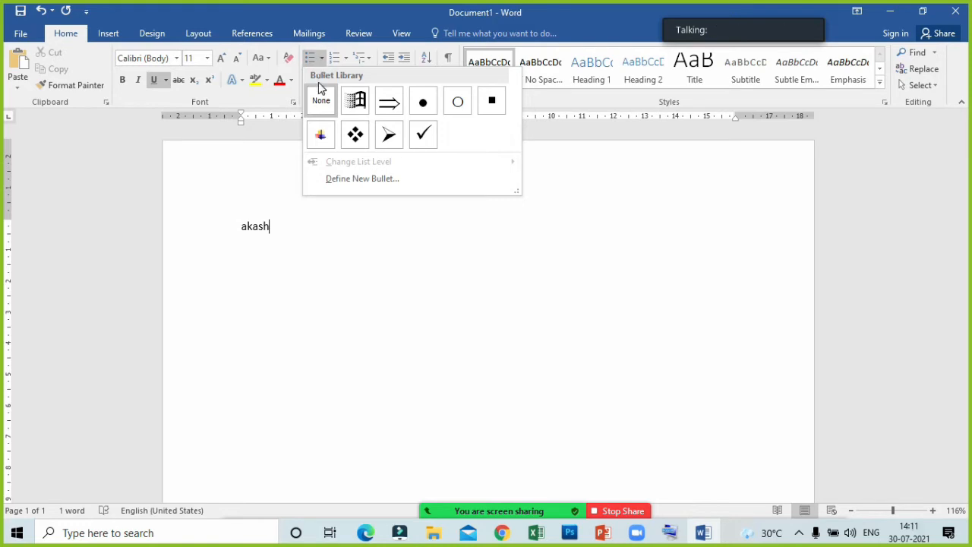
click(419, 262)
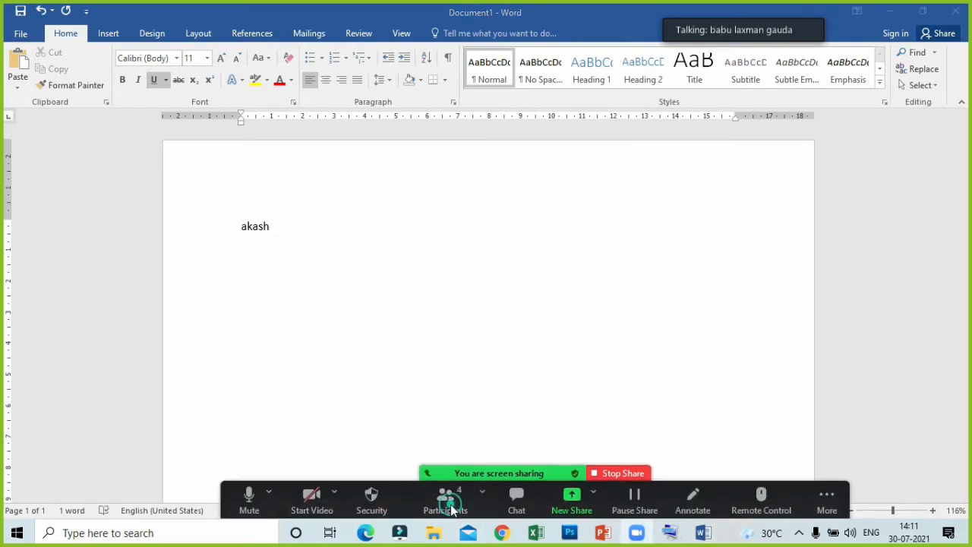
- Open the meeting's participants list, move it to the middle of the document and mute the last listed participant
click(453, 509)
click(201, 289)
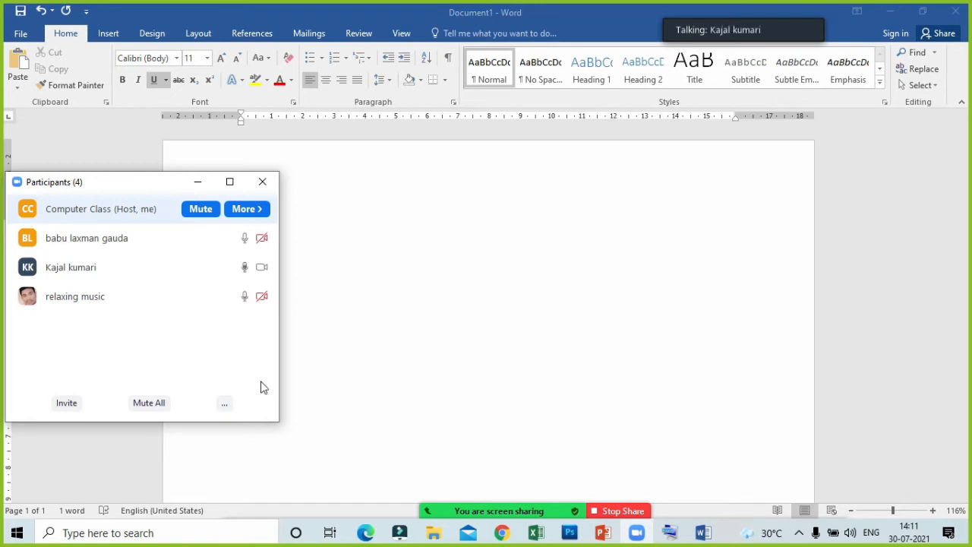
drag(125, 183, 510, 181)
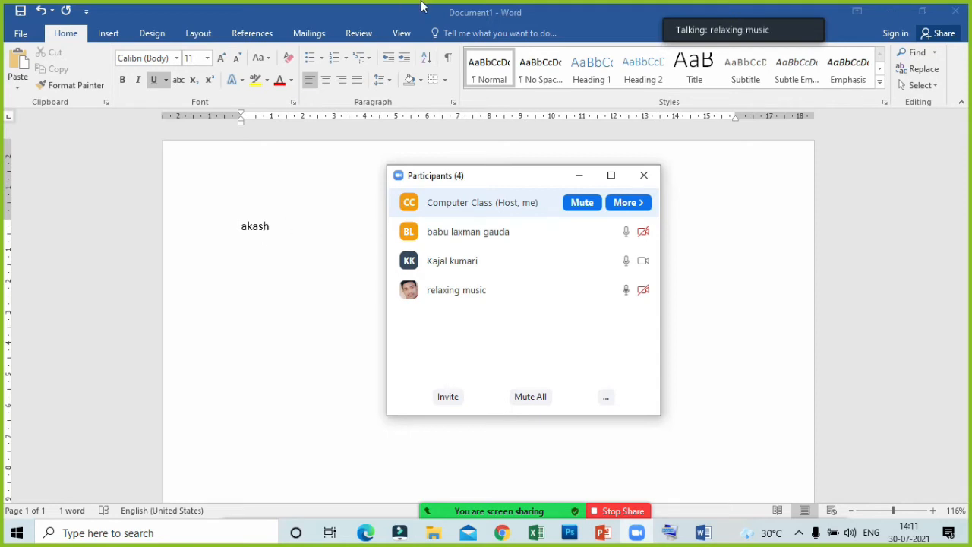
click(585, 292)
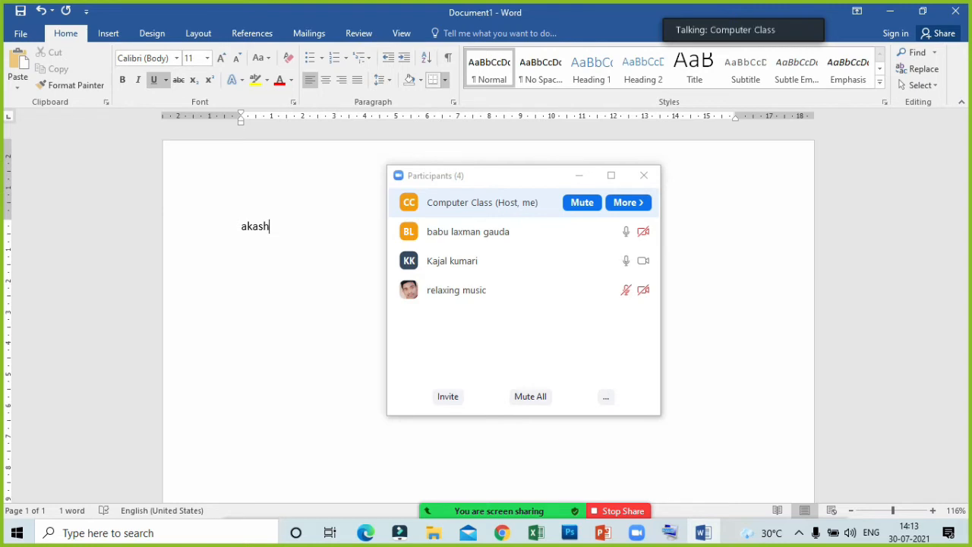
- Apply a single underline to the name in the document
key(ctrl+a)
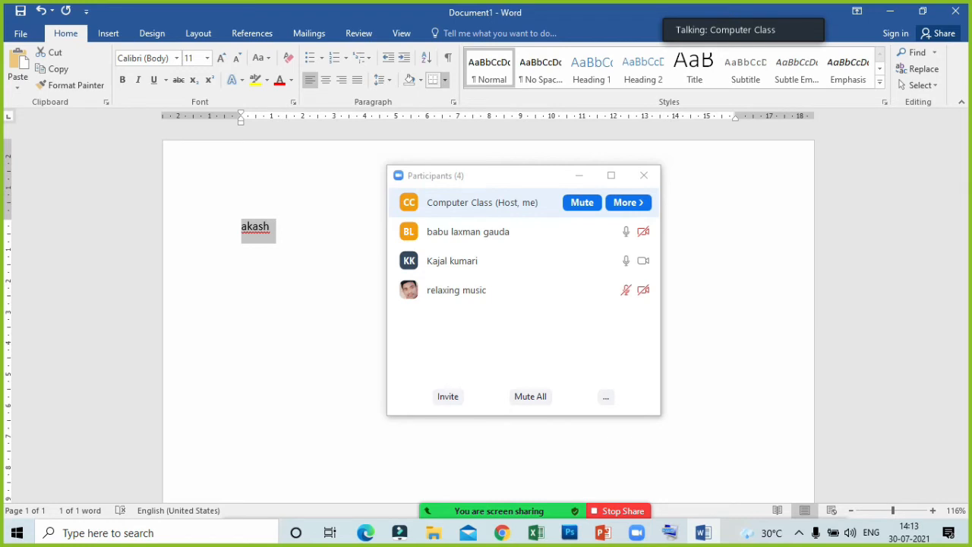
key(ctrl+u)
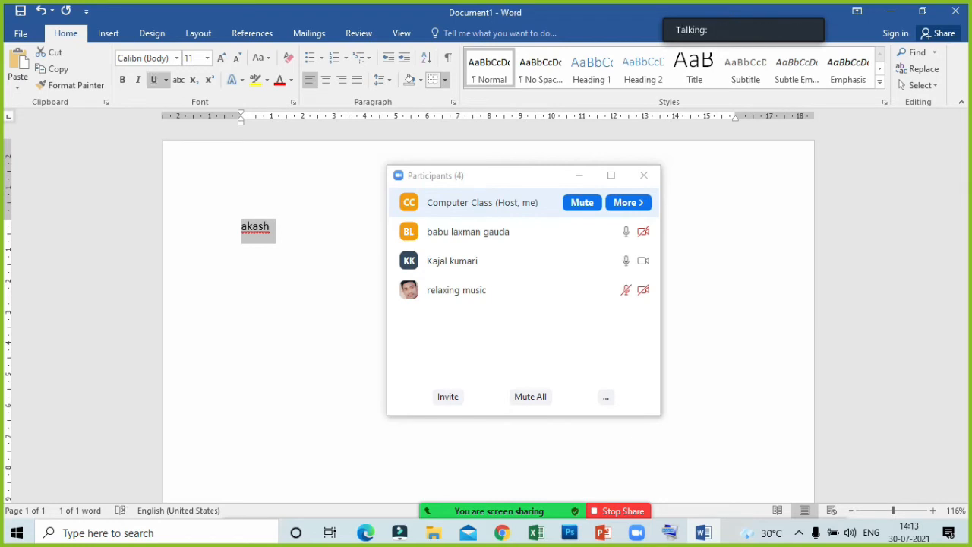
click(270, 227)
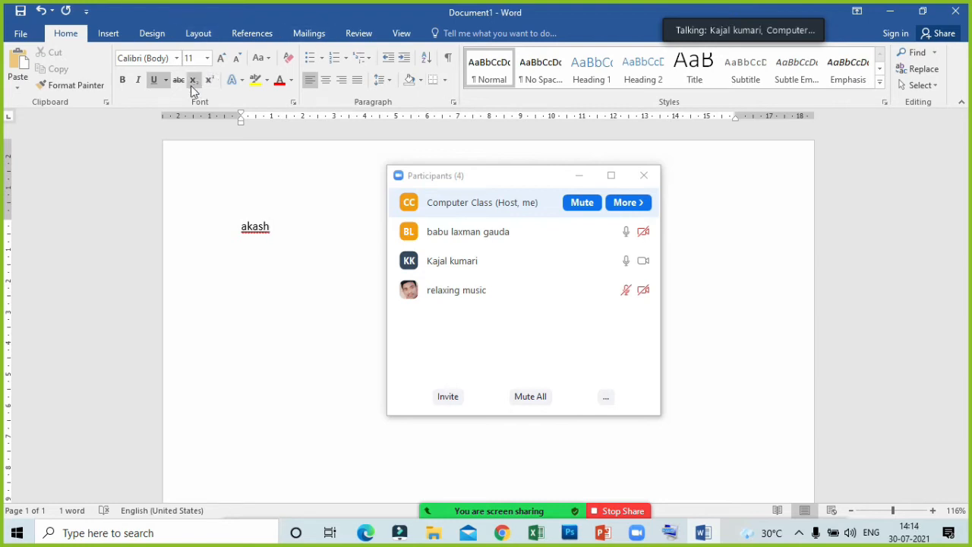
- Change the name's underline to the double-line style
click(167, 82)
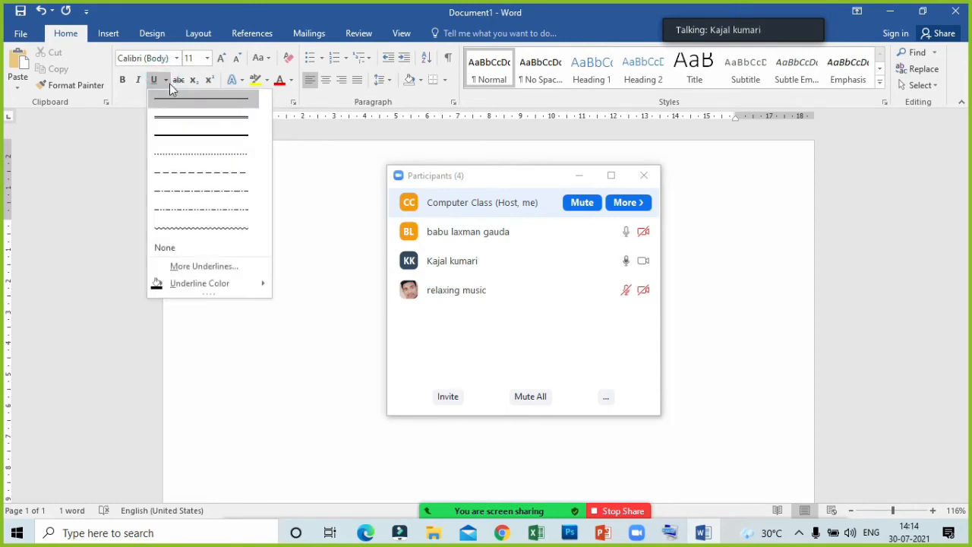
click(190, 119)
click(251, 263)
drag(271, 226, 233, 226)
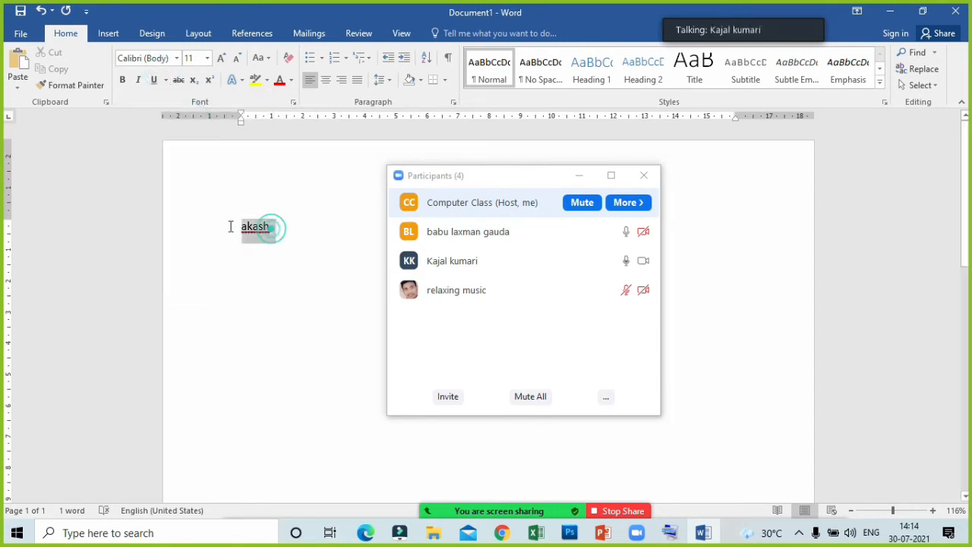
click(166, 80)
click(166, 112)
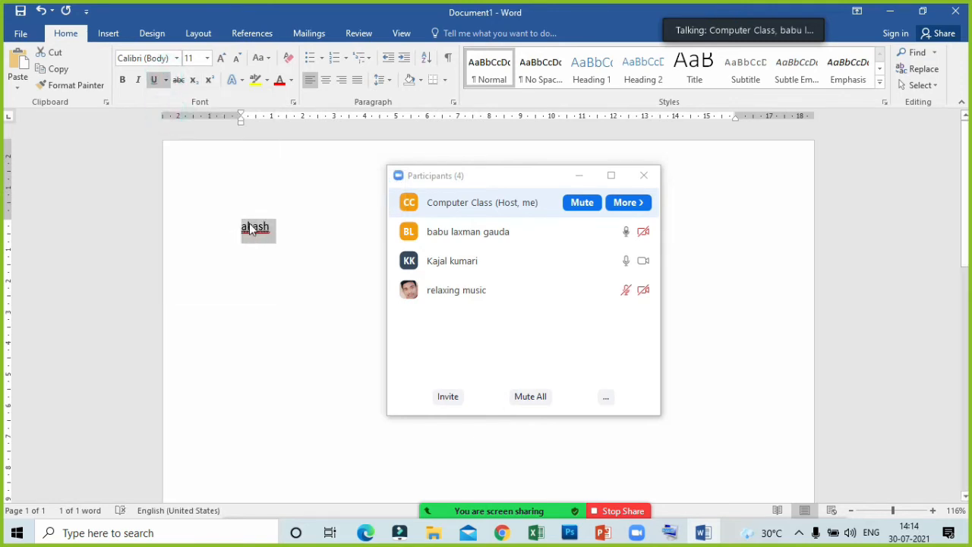
- Ignore all occurrences of the spelling error flagged on the underlined name
right_click(251, 230)
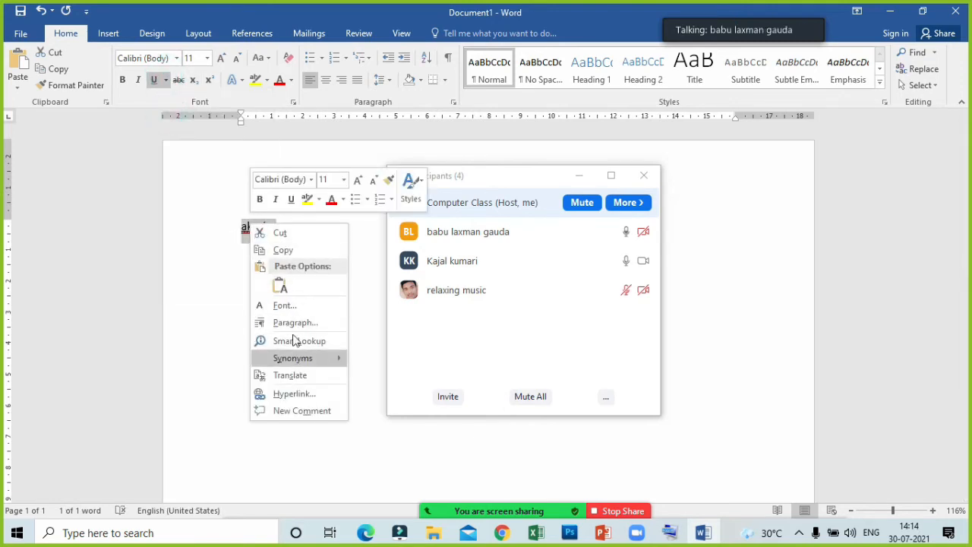
click(236, 362)
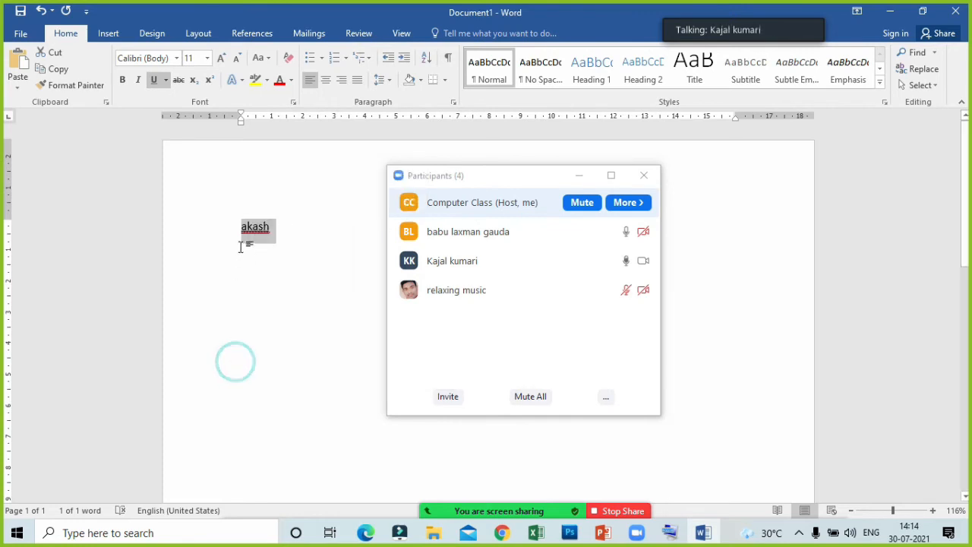
right_click(255, 228)
click(199, 306)
click(278, 281)
click(251, 229)
right_click(271, 234)
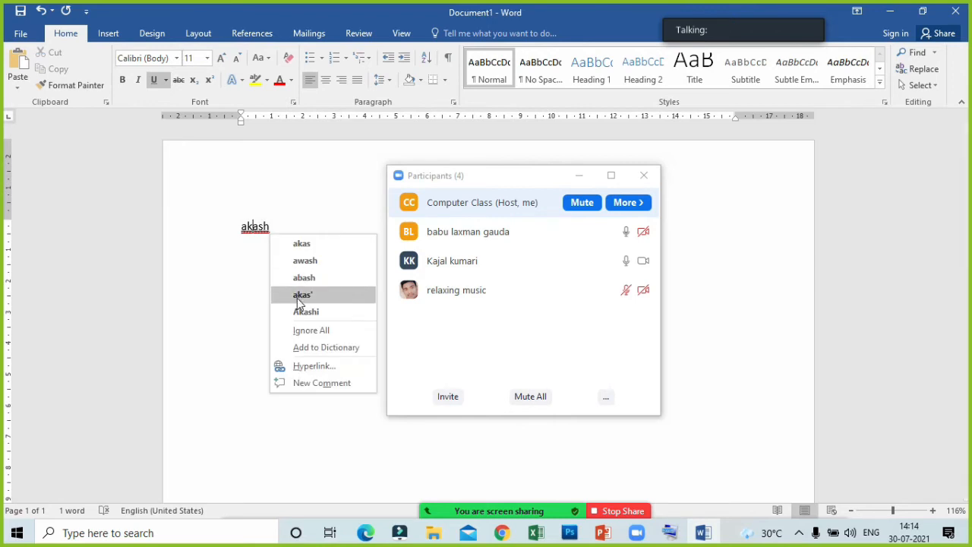
click(305, 332)
click(268, 294)
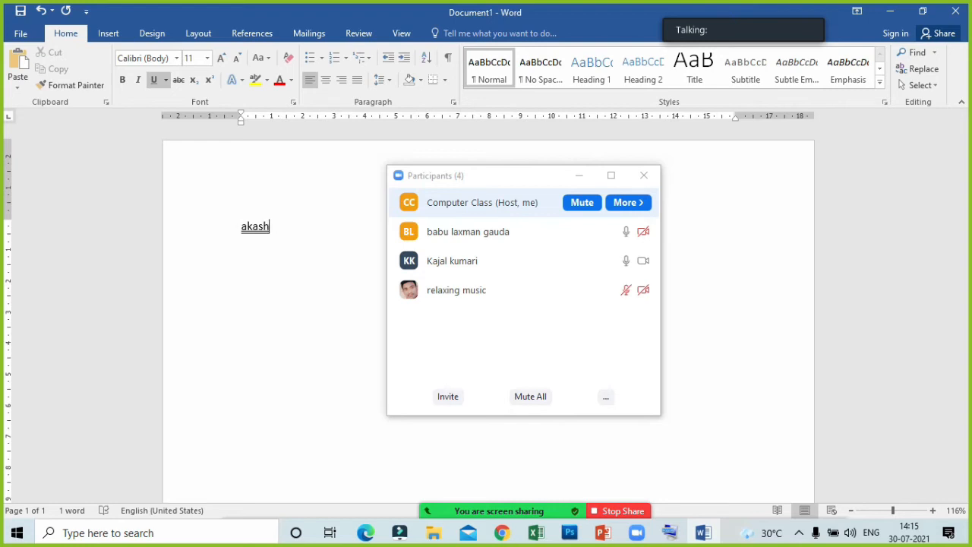
- Increase the underlined name's font size to 22
drag(285, 222, 224, 226)
click(221, 58)
click(221, 57)
click(221, 57)
click(221, 58)
click(221, 58)
click(221, 58)
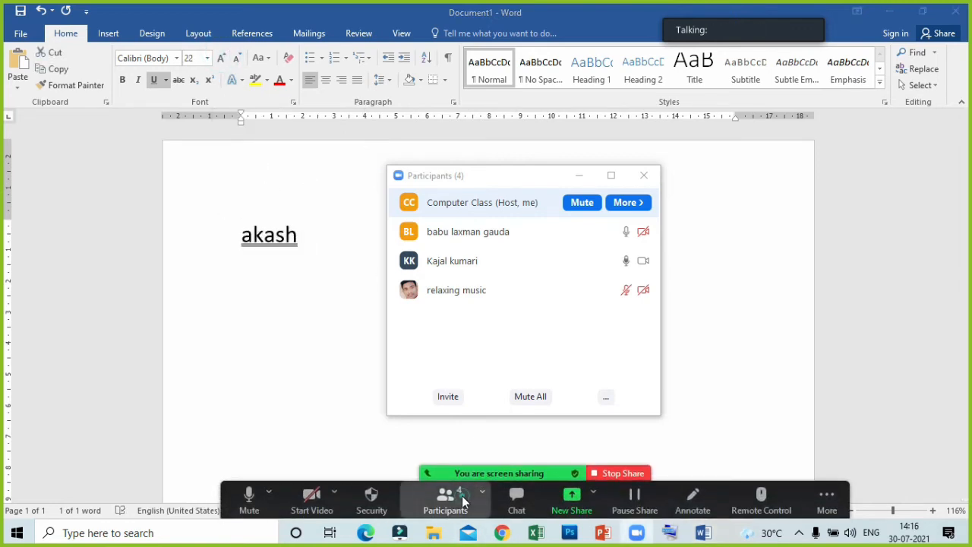
click(462, 495)
click(303, 251)
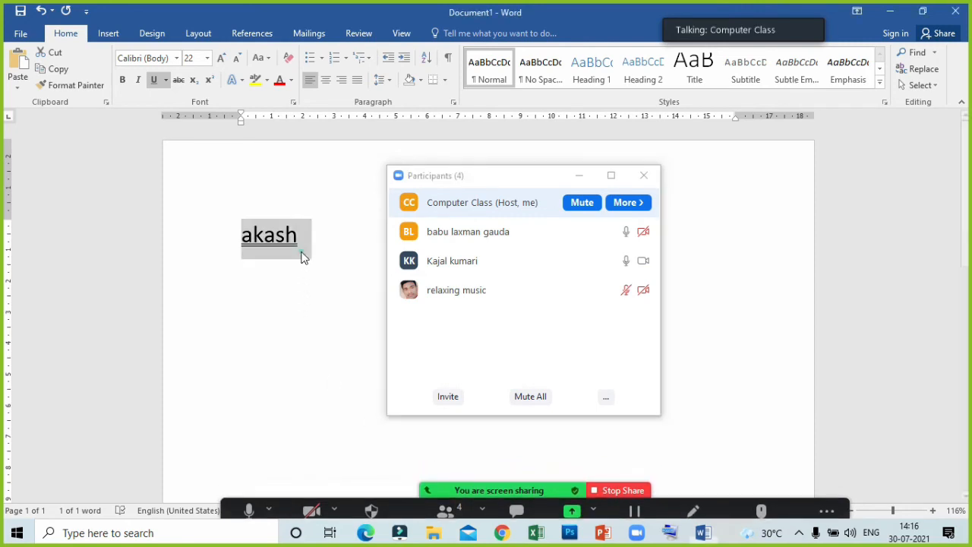
- Decrease the underlined name's font size to 10
click(231, 61)
click(232, 60)
click(232, 60)
click(232, 61)
click(232, 61)
click(232, 61)
click(231, 61)
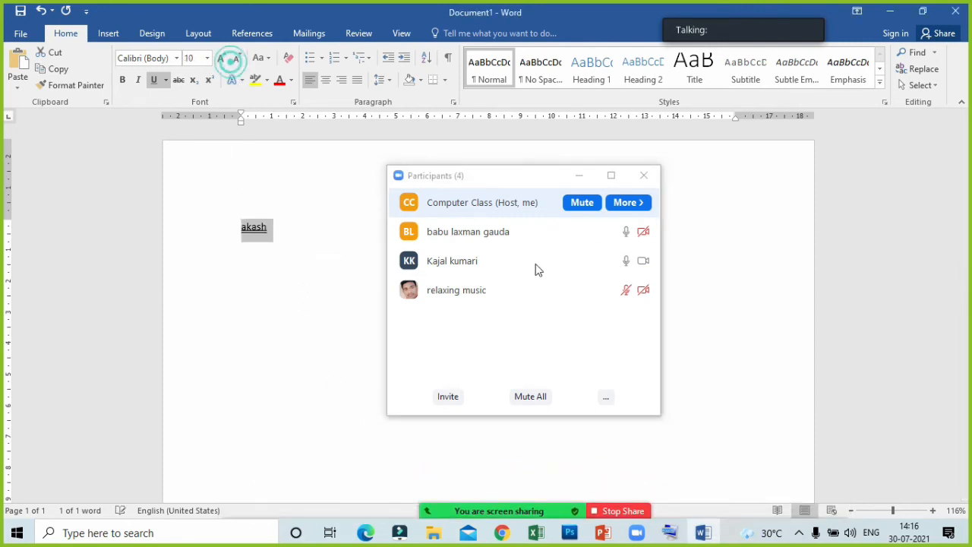
- Mute the third participant in the meeting's participants list and minimize the list
click(592, 260)
click(579, 176)
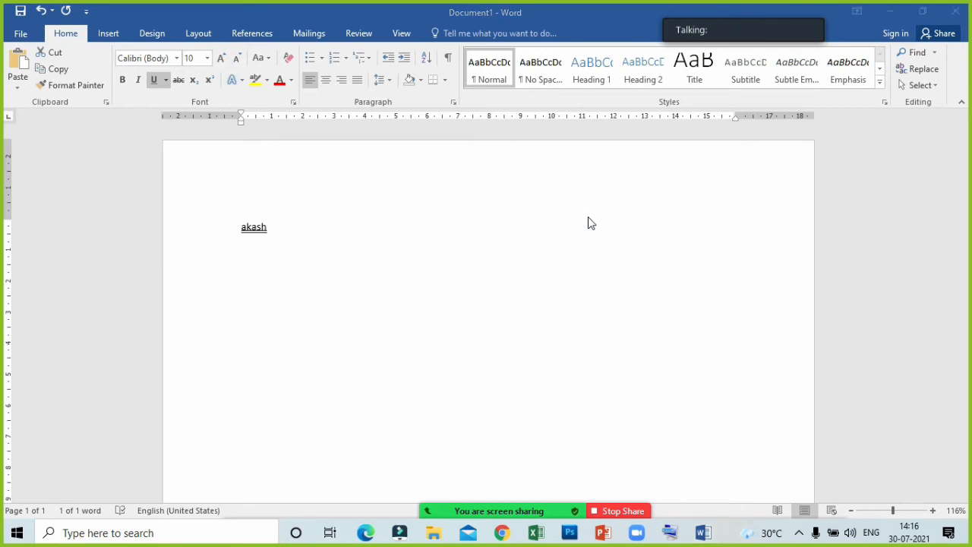
- Delete the underlined name and generate sample paragraphs in its place with =rand()
click(382, 267)
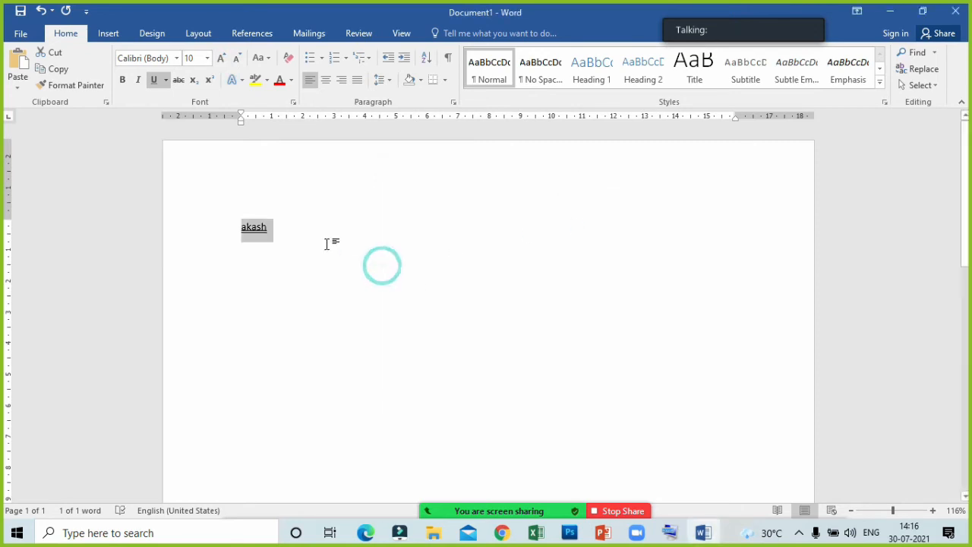
key(Delete)
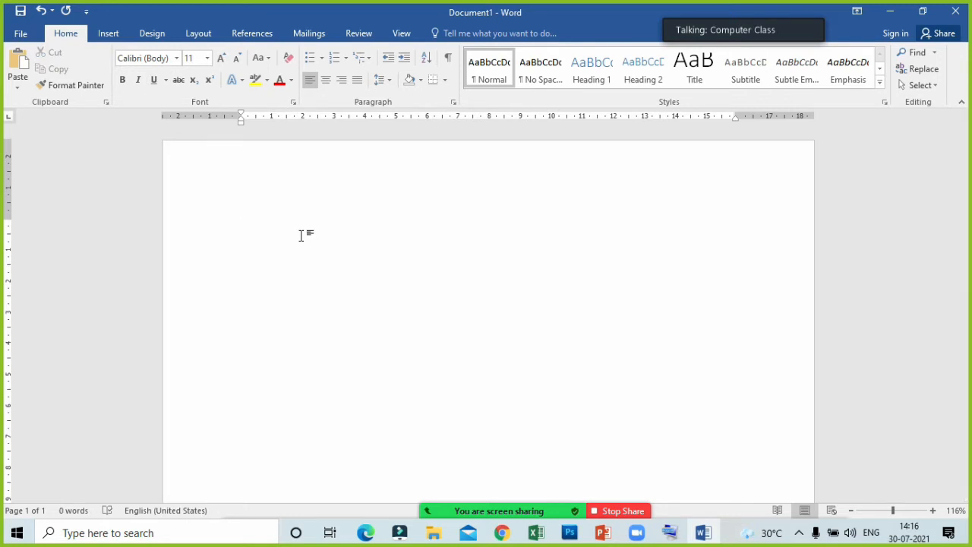
text(=ra)
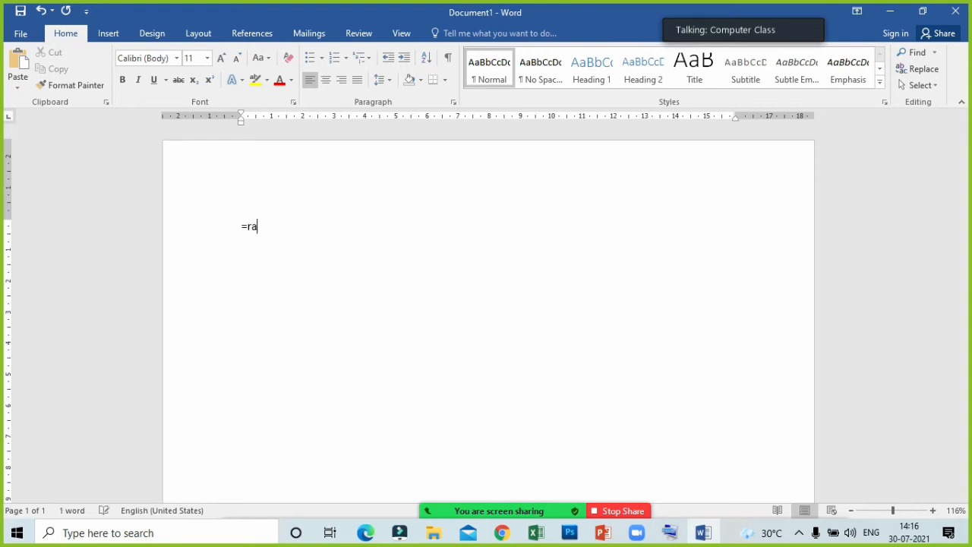
text(nd())
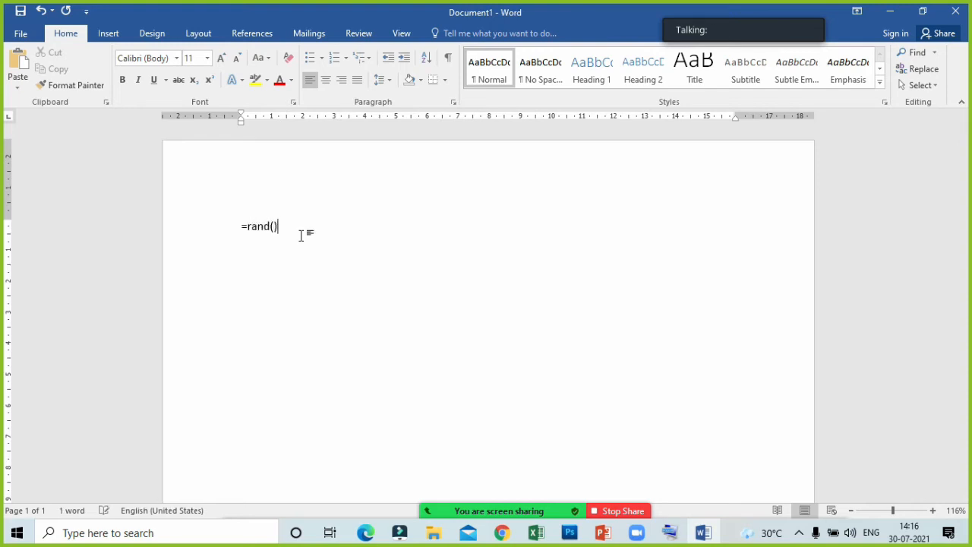
key(Return)
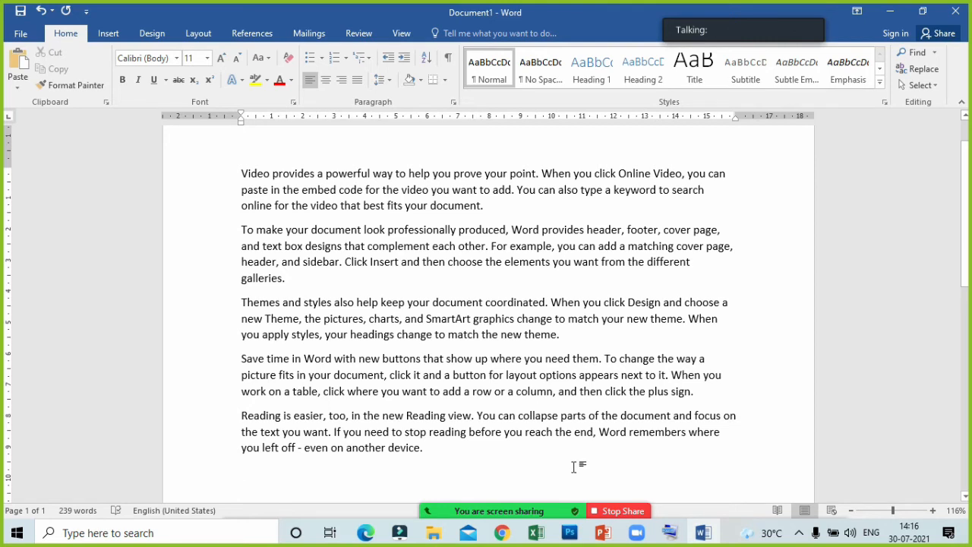
- Check the participants' microphone status in the meeting list and minimize the list again
click(461, 498)
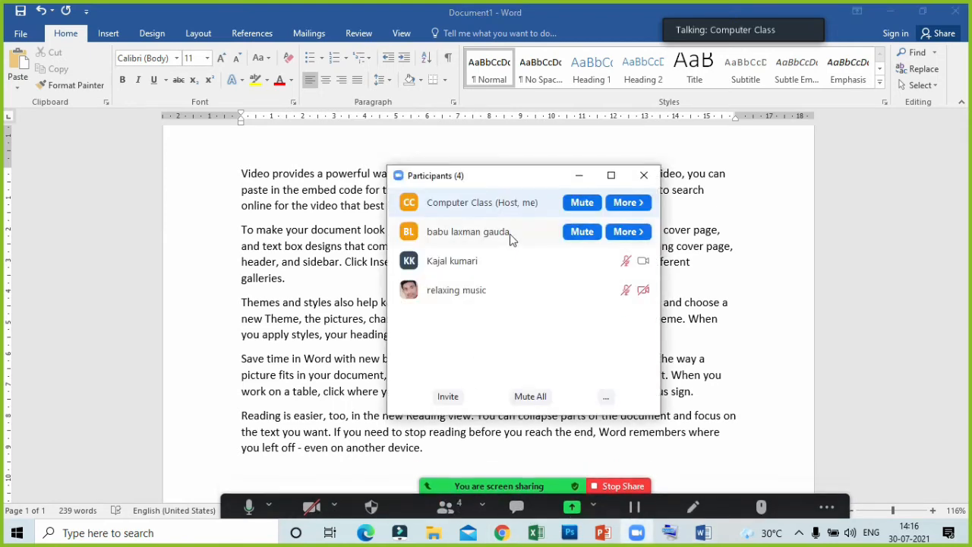
click(579, 176)
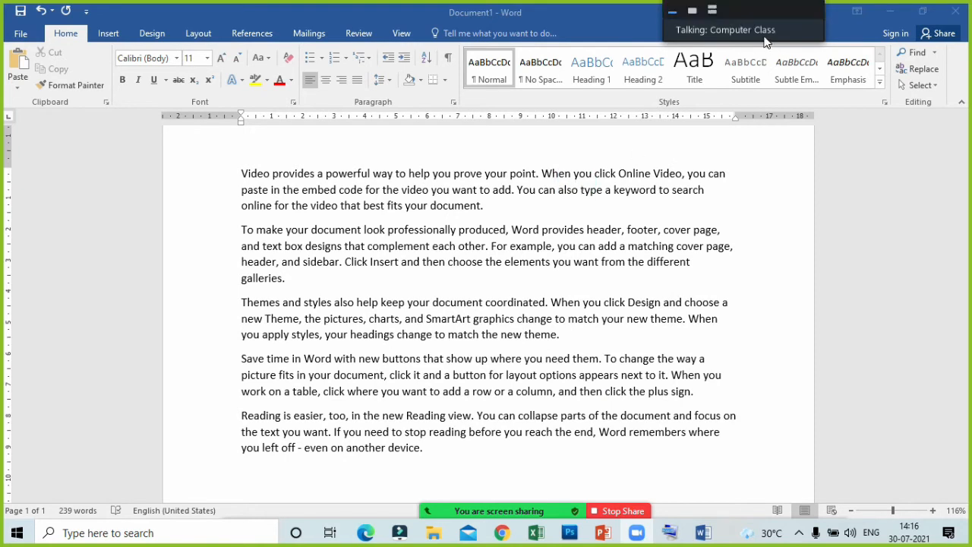
- Apply outside borders to the empty line below the sample paragraphs, and undo the borders
click(446, 82)
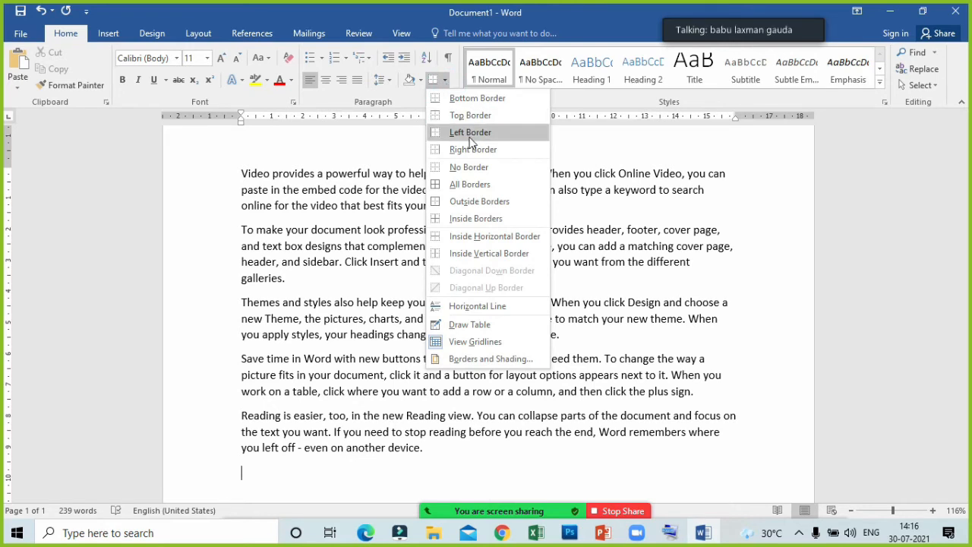
click(489, 199)
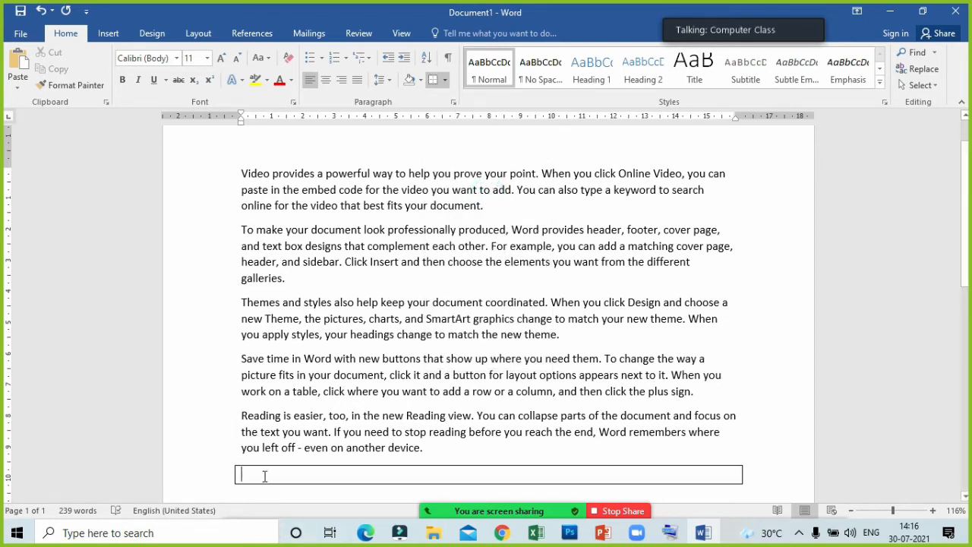
scroll(250, 473, down, 1)
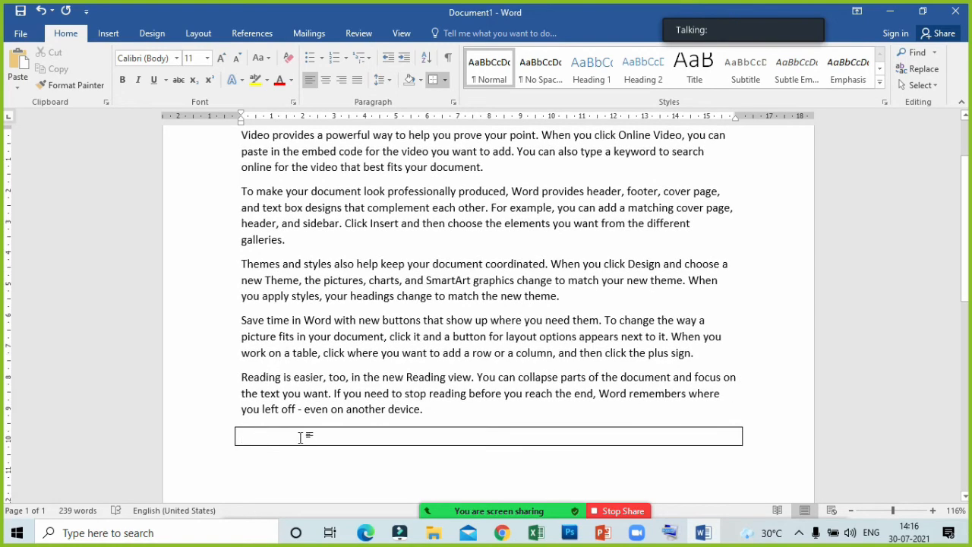
key(ctrl+z)
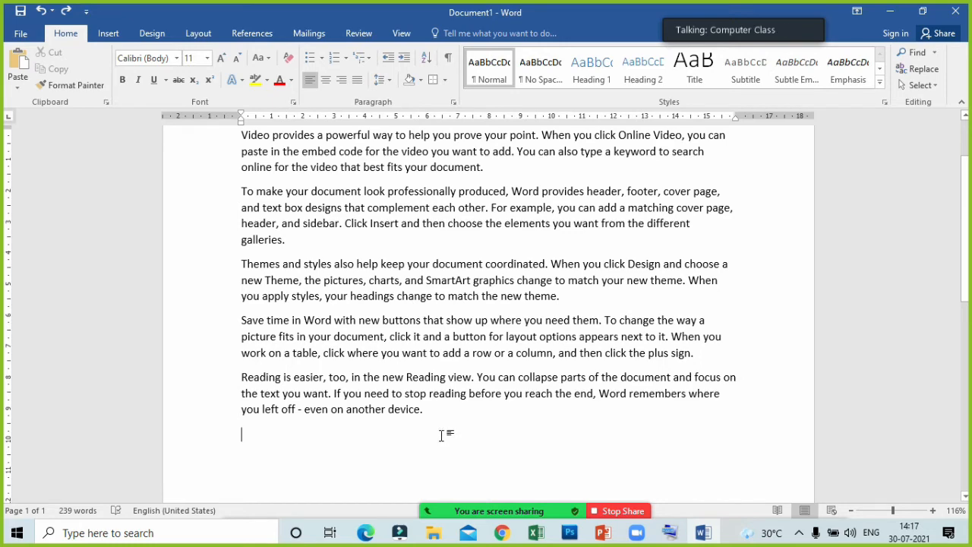
- Apply outside borders around all of the sample paragraphs, including the empty line below them
scroll(440, 435, up, 2)
drag(236, 212, 484, 433)
scroll(497, 451, up, 1)
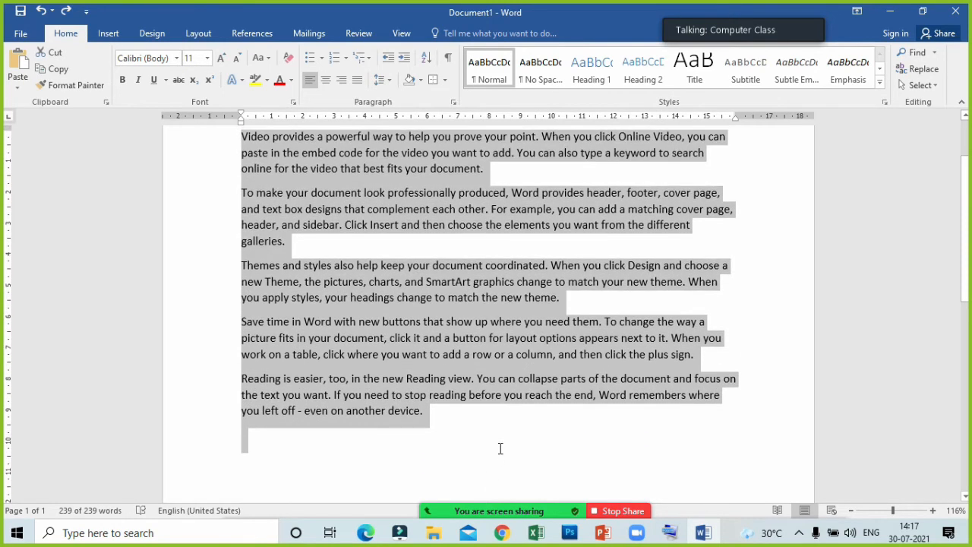
scroll(500, 451, up, 1)
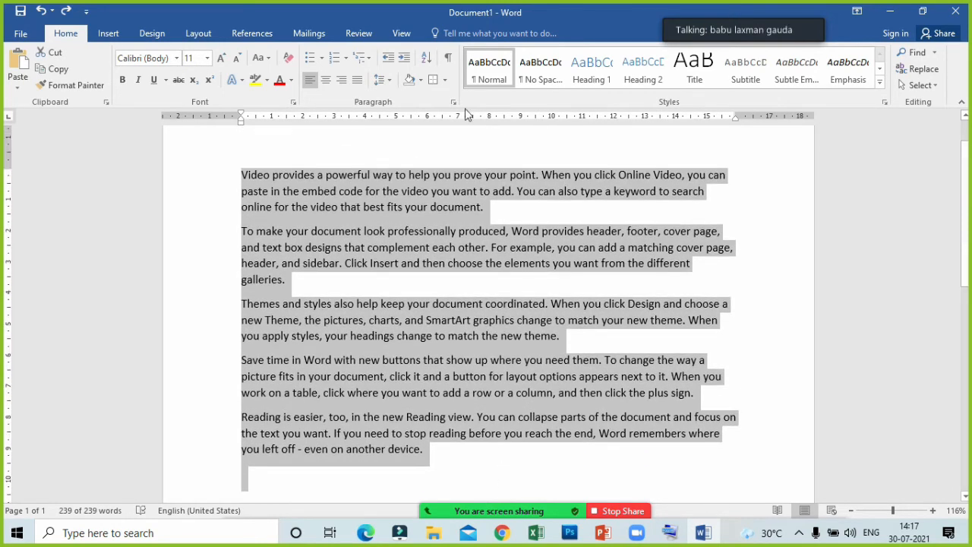
click(445, 80)
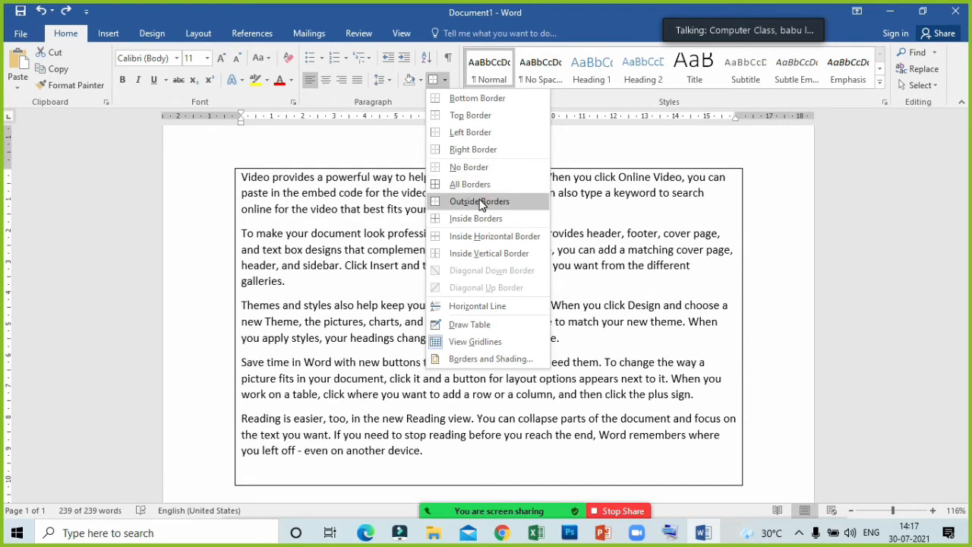
click(479, 201)
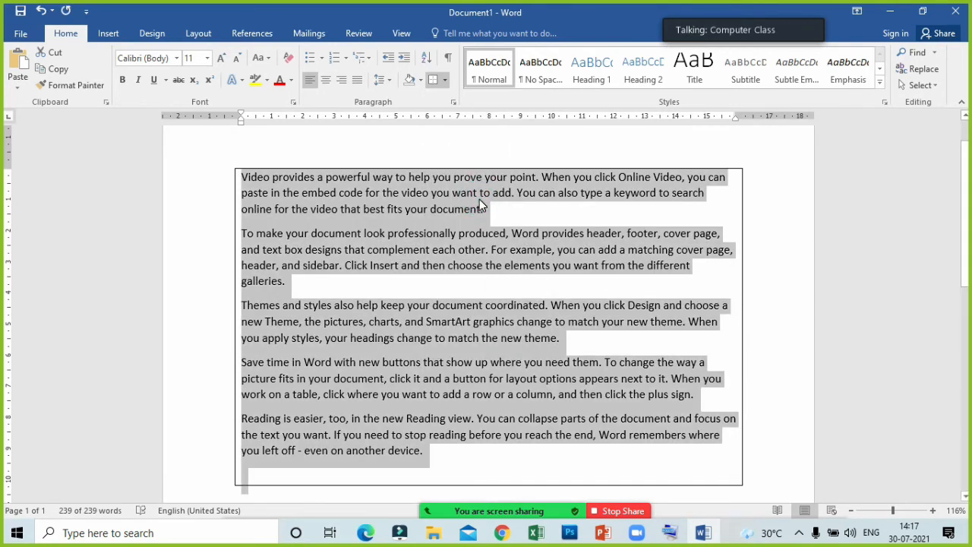
- Apply all borders to the selected sample paragraphs so each one is boxed, and deselect the text
scroll(479, 202, down, 1)
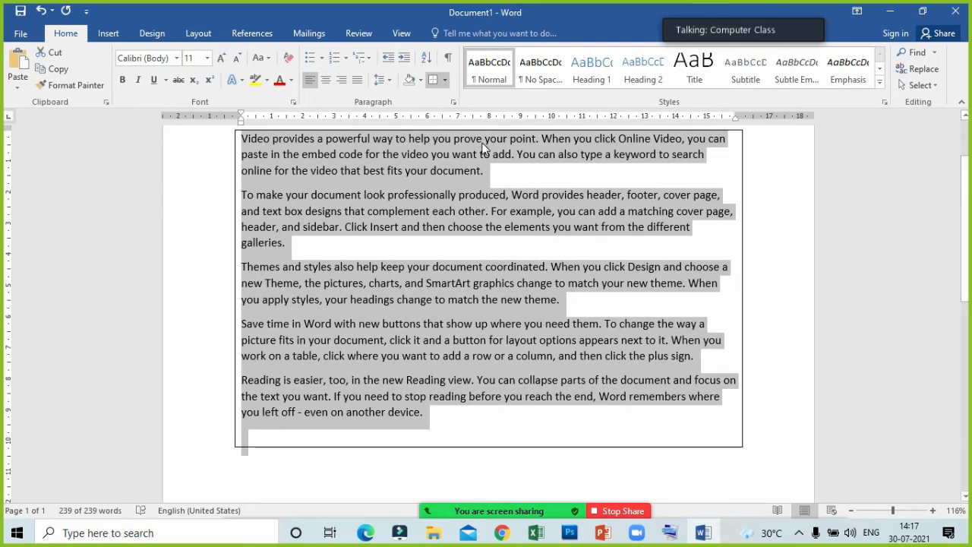
click(445, 80)
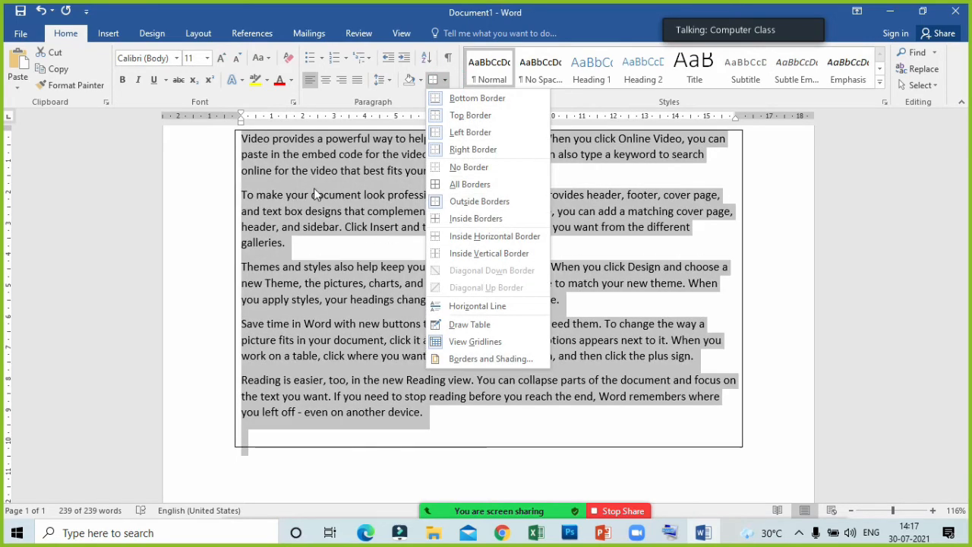
click(448, 183)
click(453, 171)
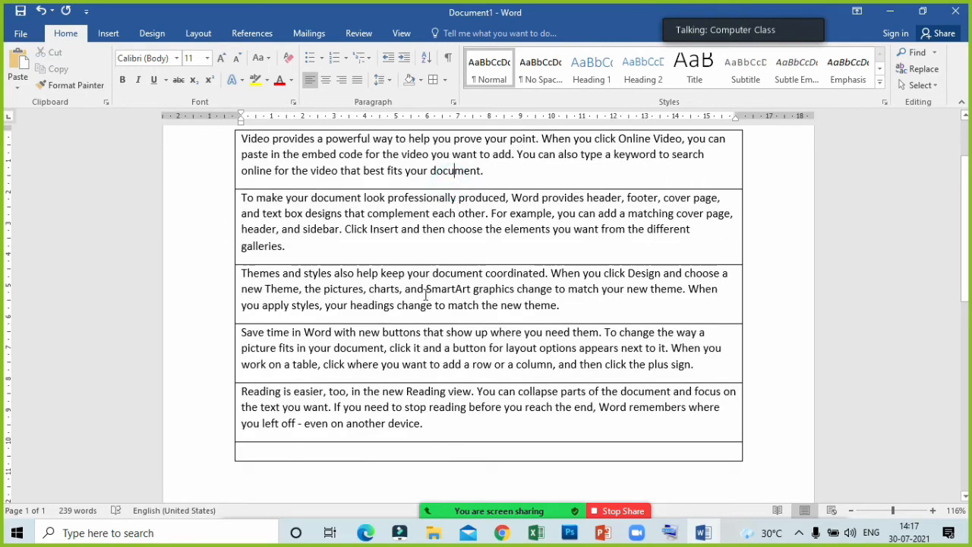
- Delete all the bordered paragraphs from the document and enter a person's first name in capitals
scroll(439, 386, up, 3)
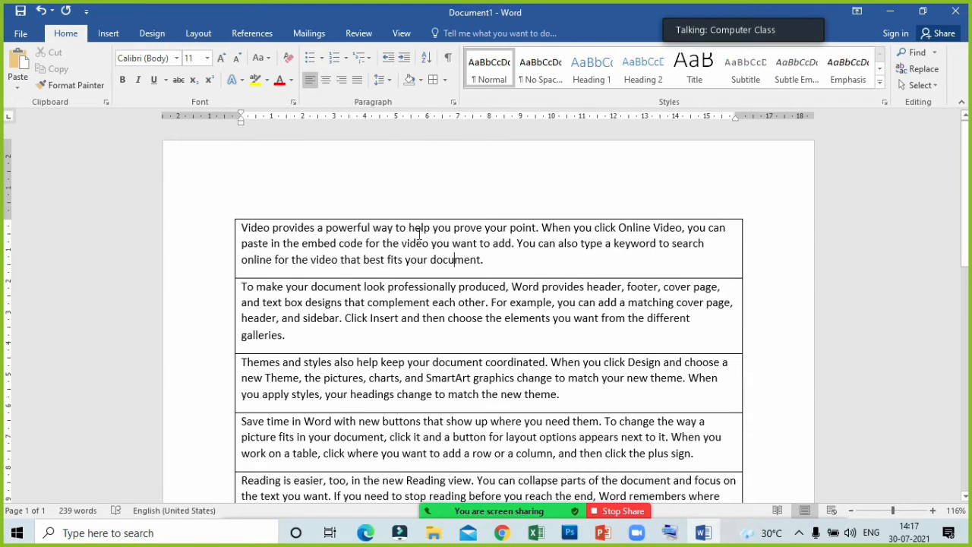
key(ctrl+a)
key(Delete)
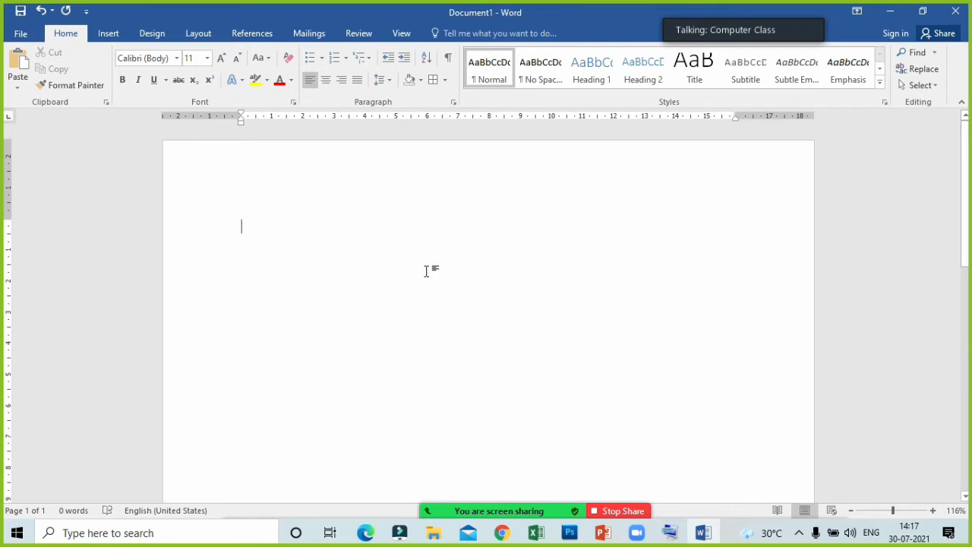
text(AKASH)
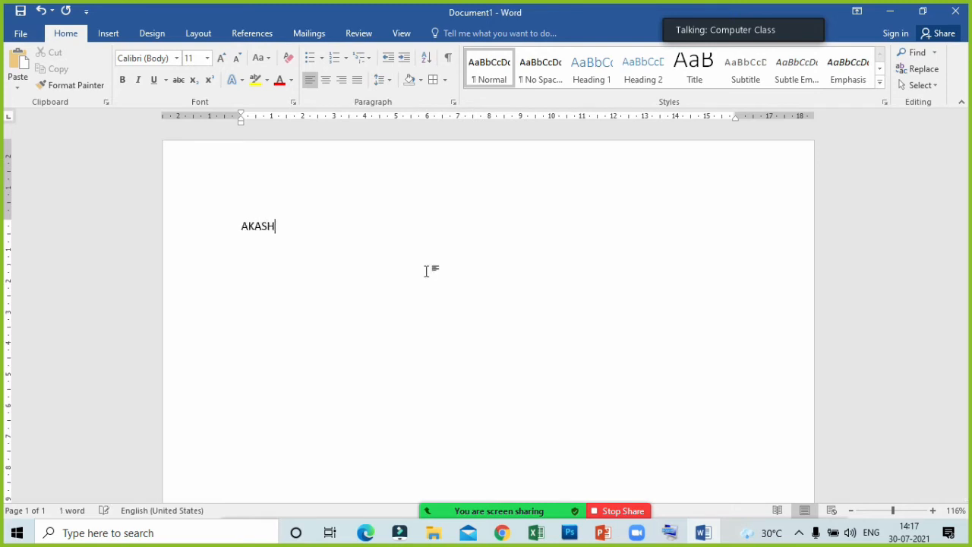
- Make the name bold and increase its font size to 20
key(ctrl+a)
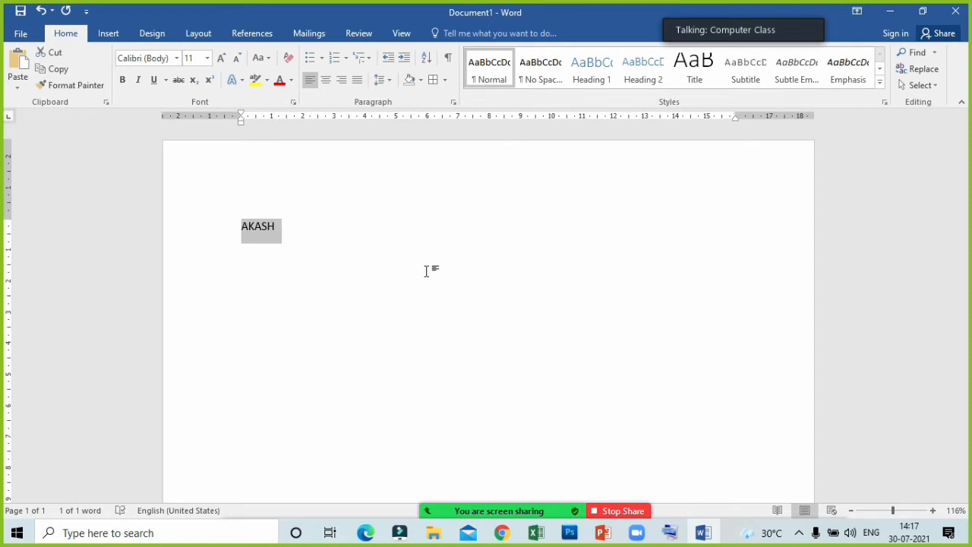
key(ctrl+b)
key(ctrl+shift+period)
key(ctrl+shift+period)
key(ctrl+shift+period)
key(ctrl+shift+period)
key(ctrl+shift+period)
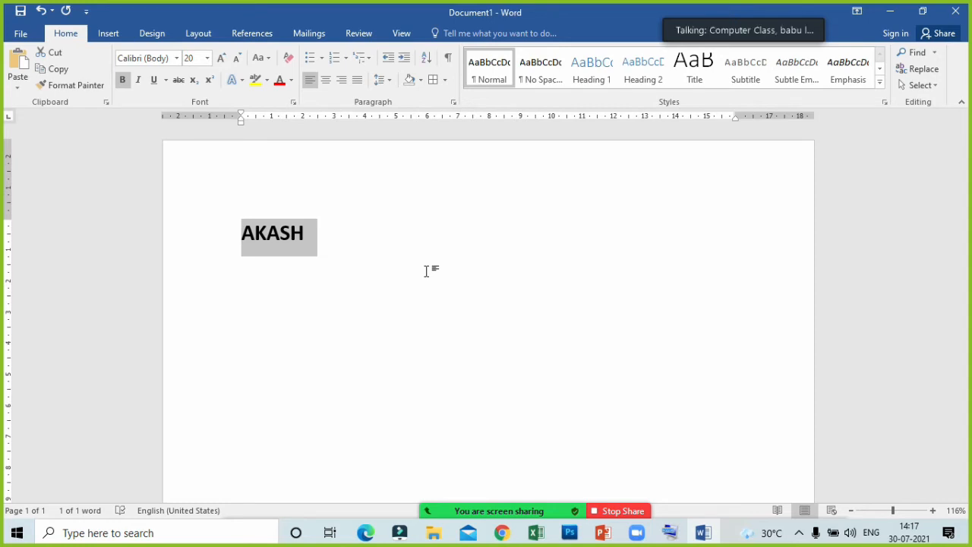
key(alt+h)
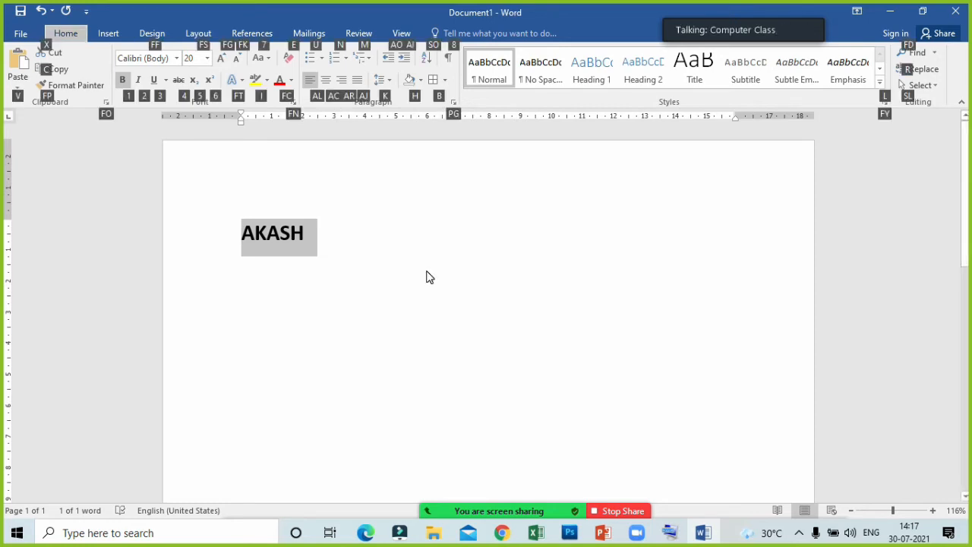
text(ffFffc)
text(`)
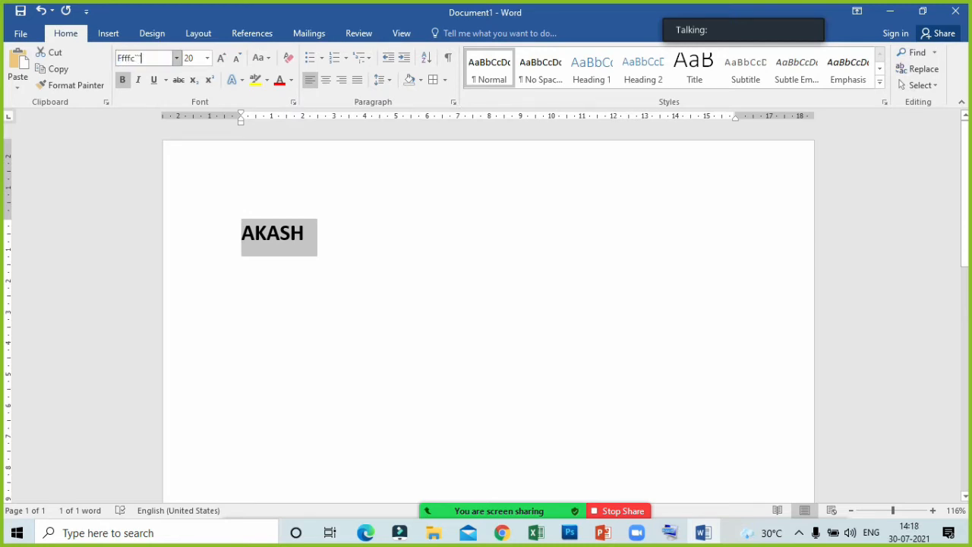
key(BackSpace)
key(BackSpace)
key(BackSpace)
key(BackSpace)
key(BackSpace)
text(Hfc)
key(BackSpace)
key(BackSpace)
key(Escape)
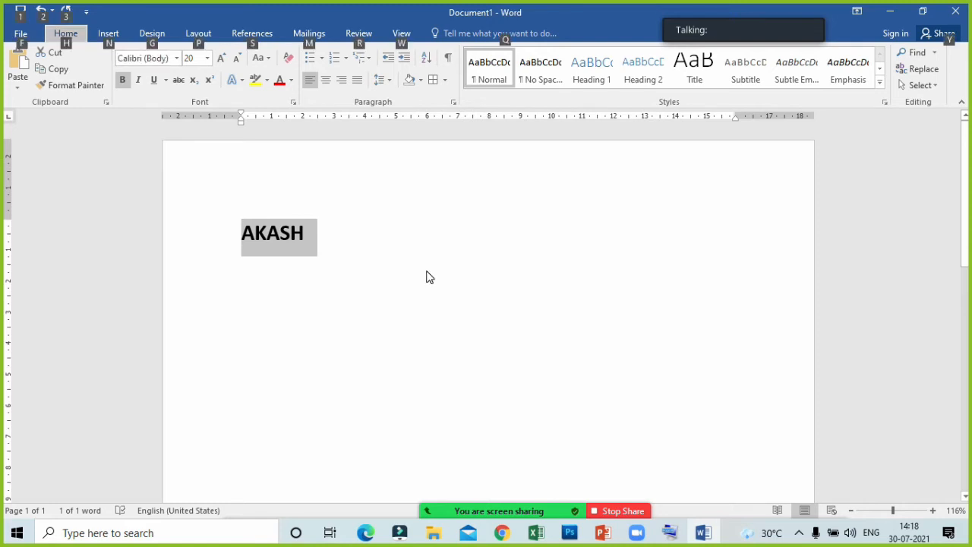
text(f)
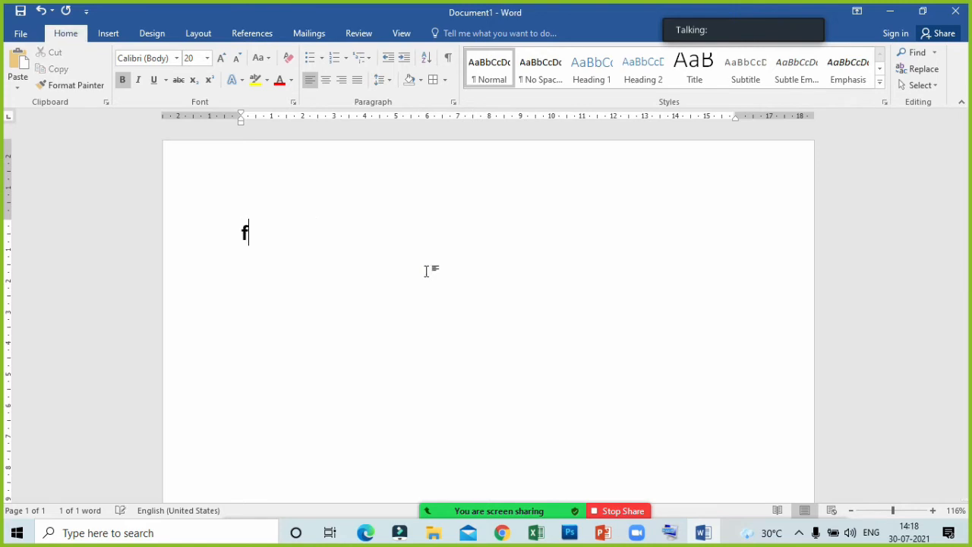
key(ctrl+z)
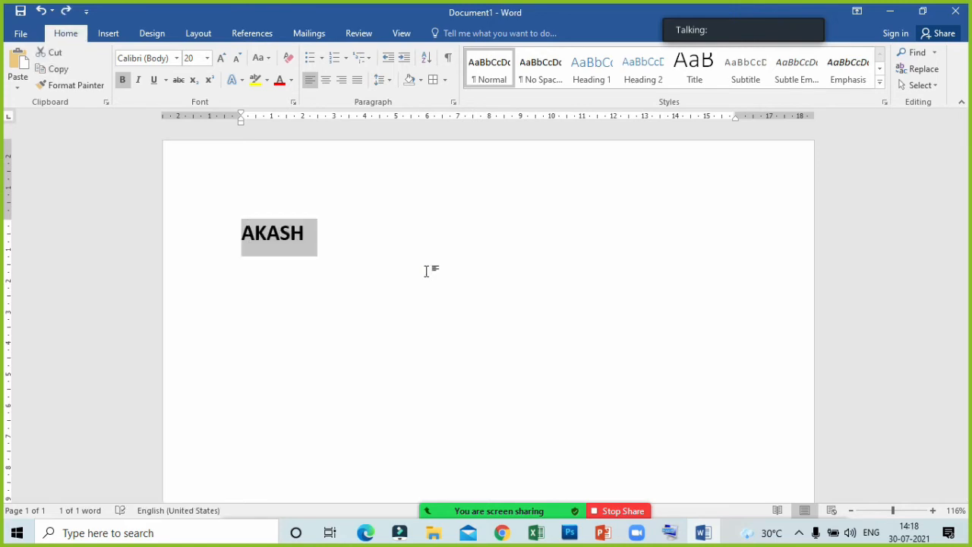
- Set the name's font color to a darker shade of the gold theme color and deselect it
key(alt)
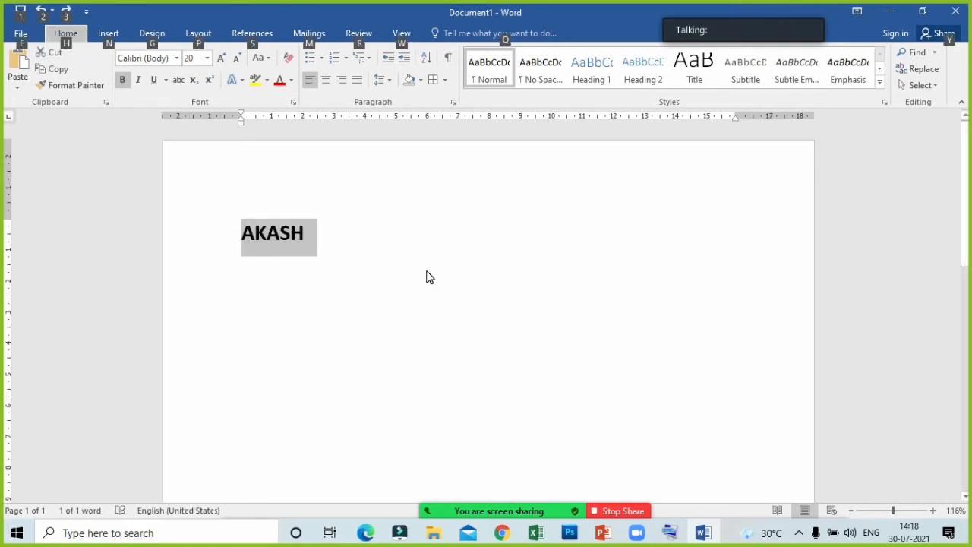
key(alt)
key(alt+h)
key(f)
key(c)
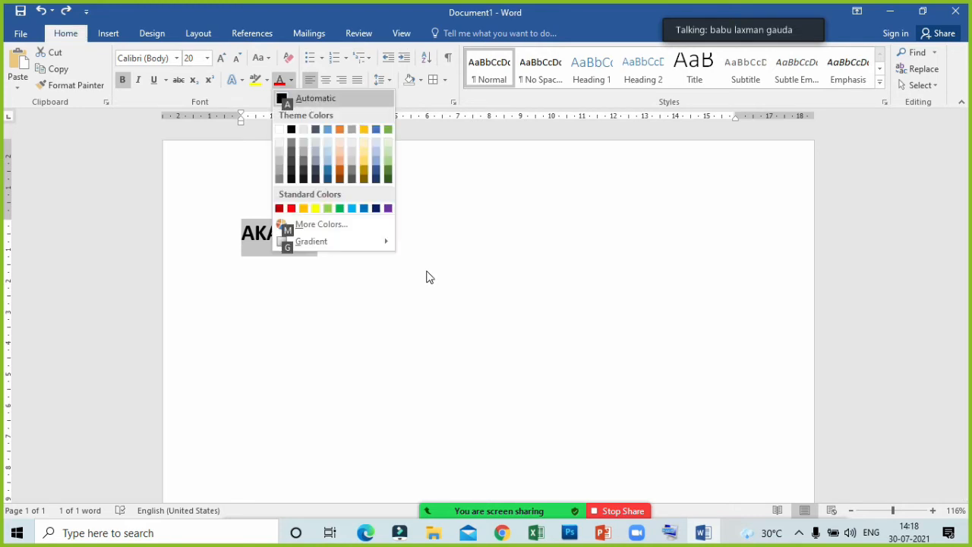
key(Down)
key(Down)
key(Down)
key(Down)
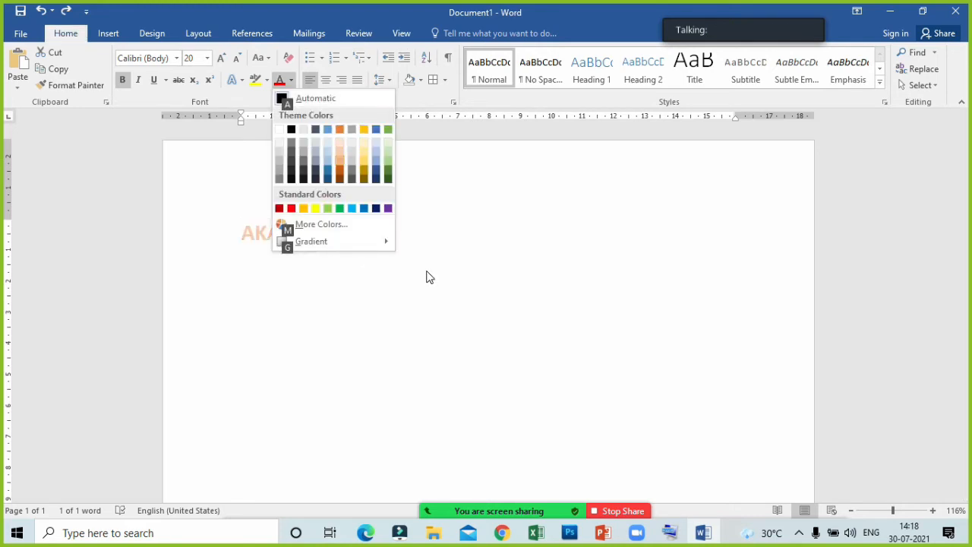
key(Left)
key(Left)
key(Down)
key(Down)
key(Right)
key(Right)
key(Right)
key(Up)
key(Up)
key(Up)
key(Right)
key(Down)
key(Down)
key(Return)
key(Right)
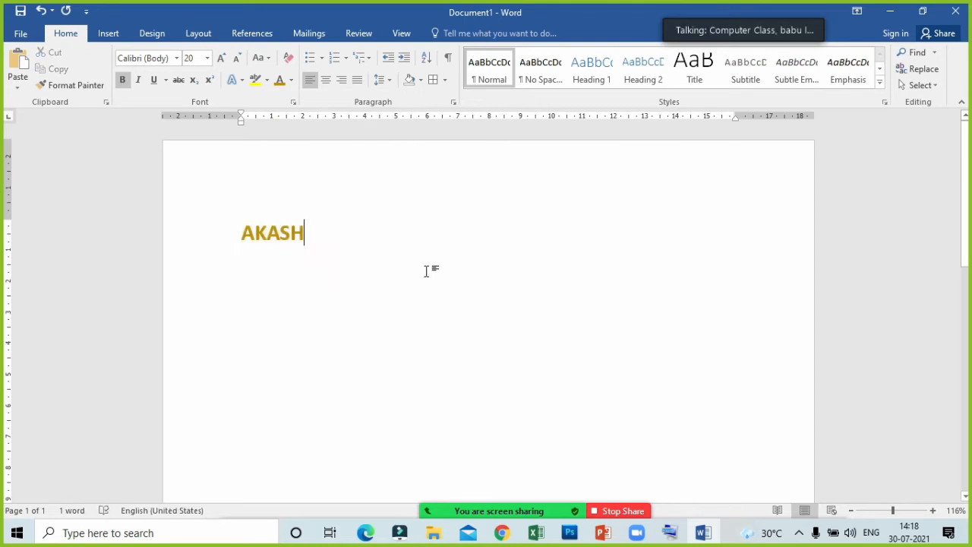
- Add a second first name in capitals, three lines below the first one
key(Return)
key(Return)
key(Return)
text(A)
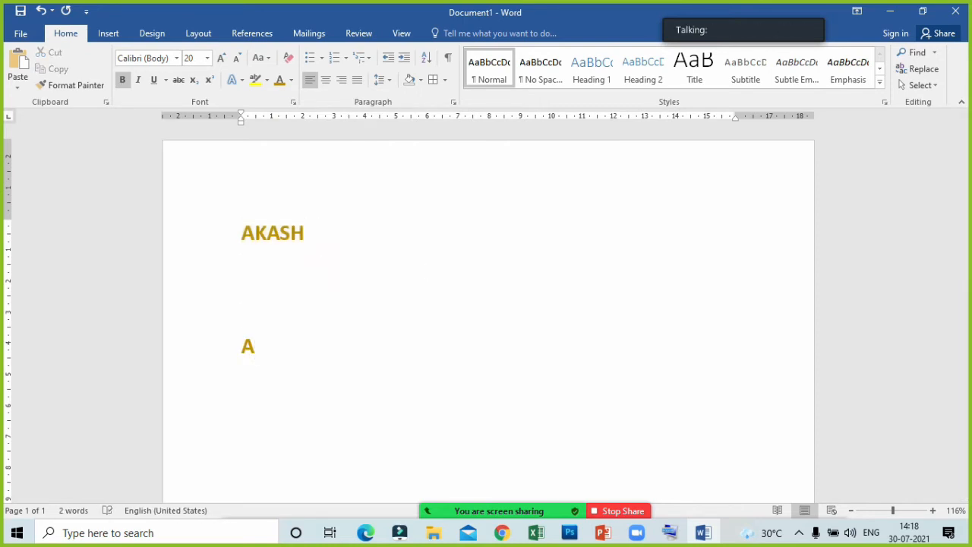
text(MAN)
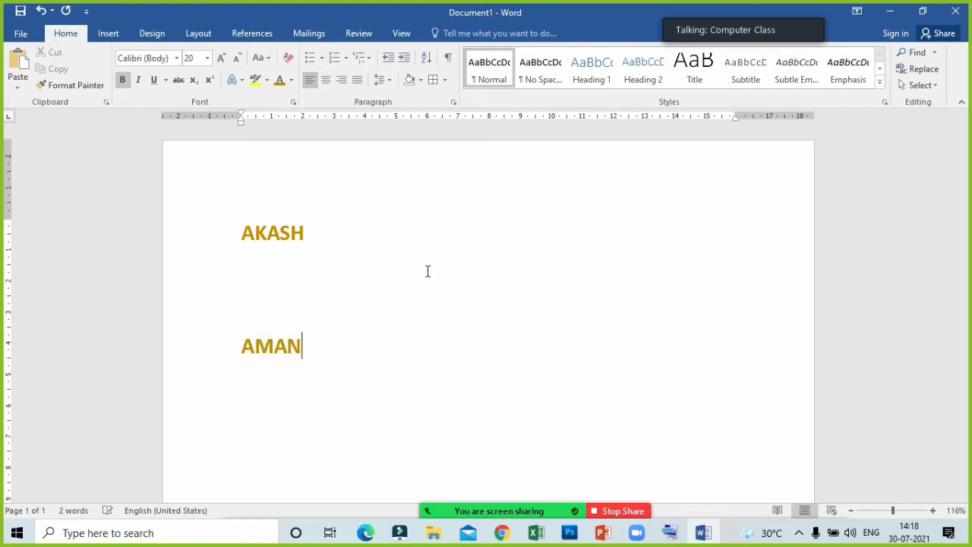
- Clear all formatting from the second name
drag(341, 347, 188, 349)
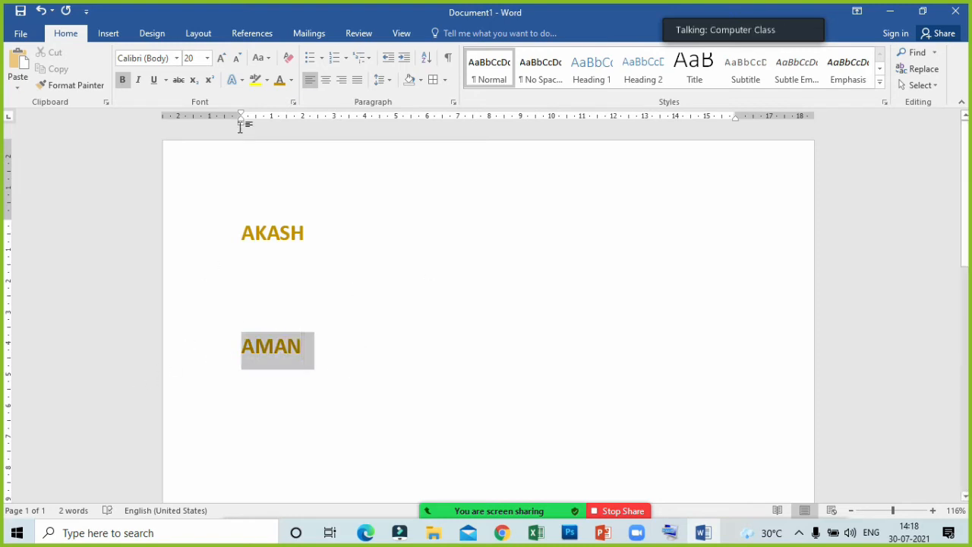
click(289, 58)
click(347, 330)
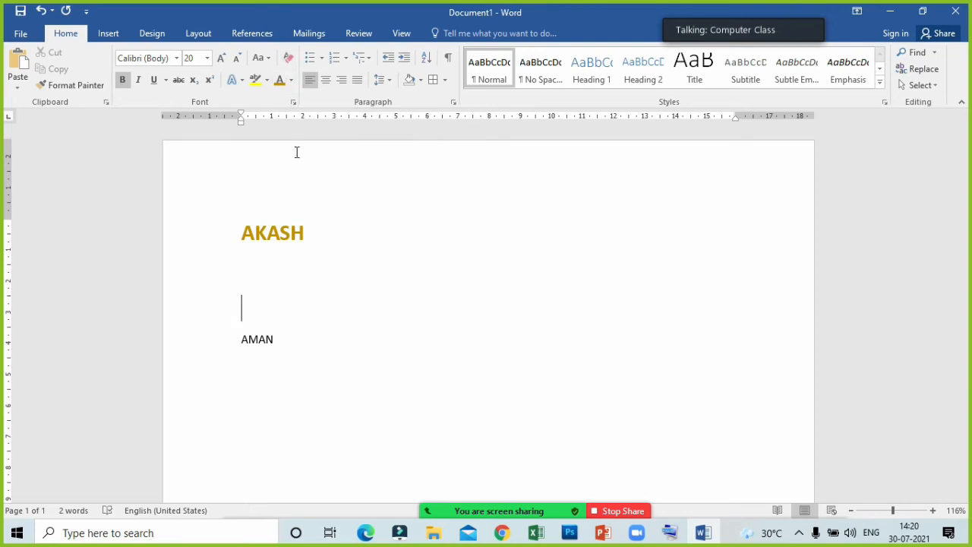
- Clear all formatting from the first name, and undo the clearing
drag(321, 237, 234, 228)
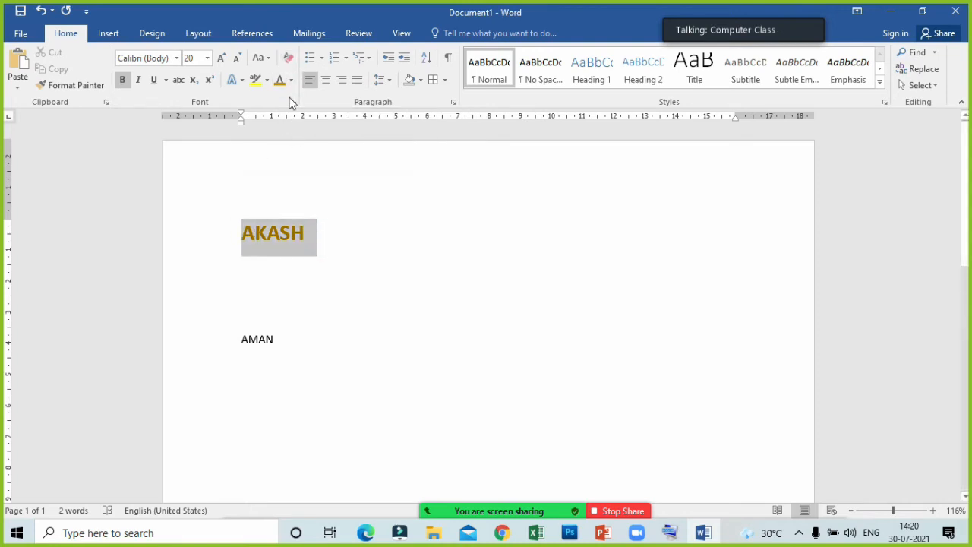
click(288, 60)
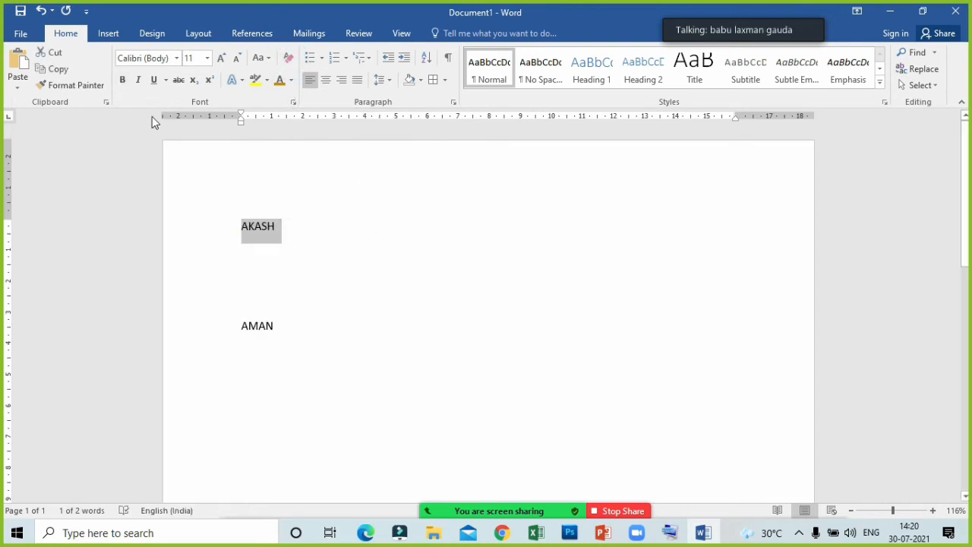
click(41, 10)
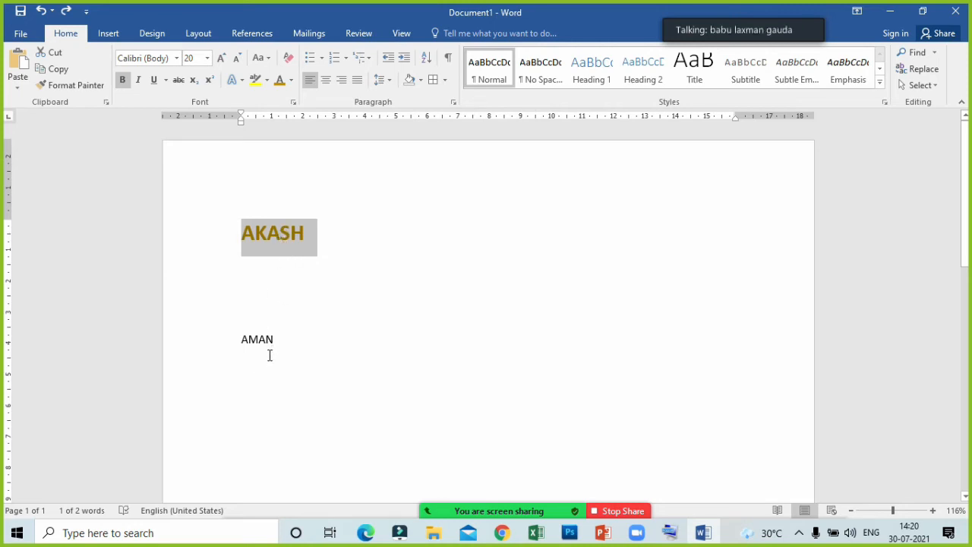
- Copy the first name's formatting onto the plain second name with Format Painter
click(89, 87)
click(275, 263)
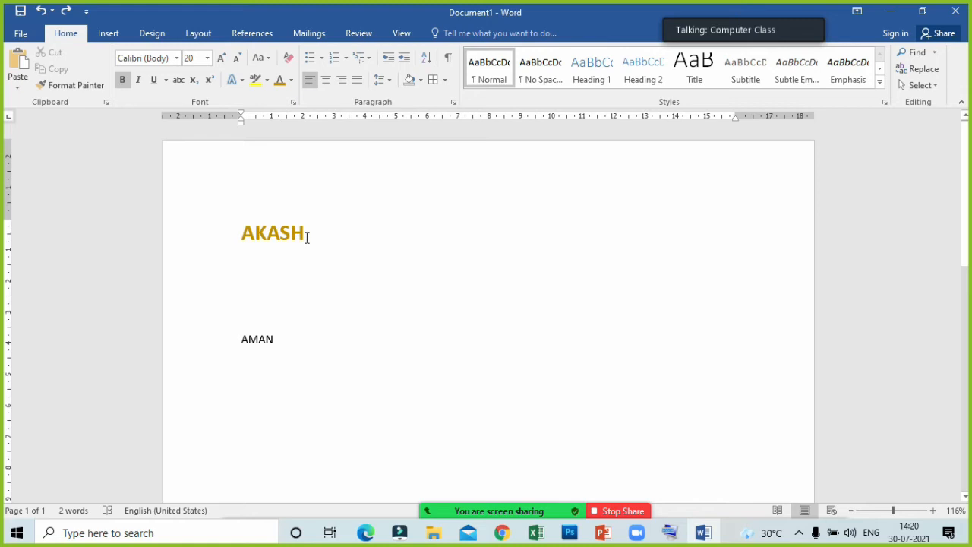
drag(307, 238, 215, 232)
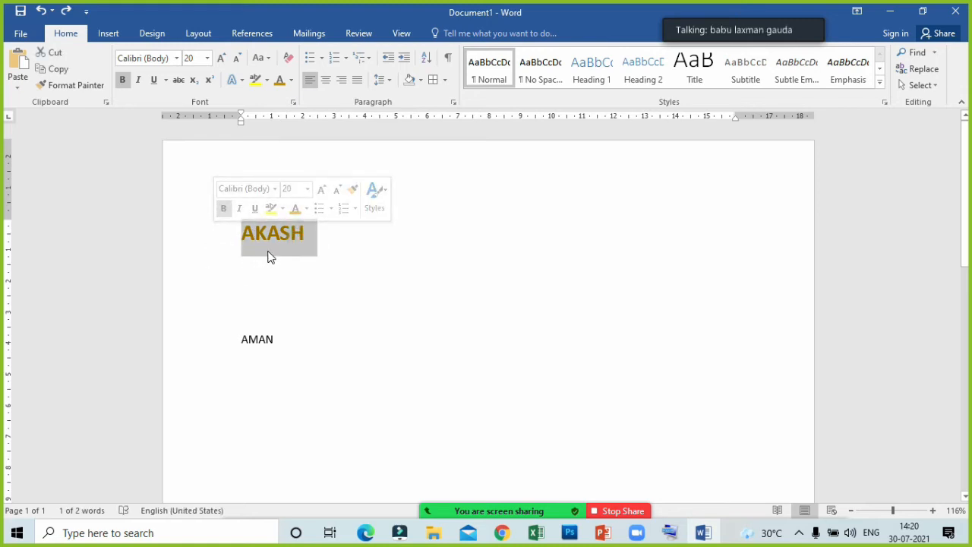
click(62, 85)
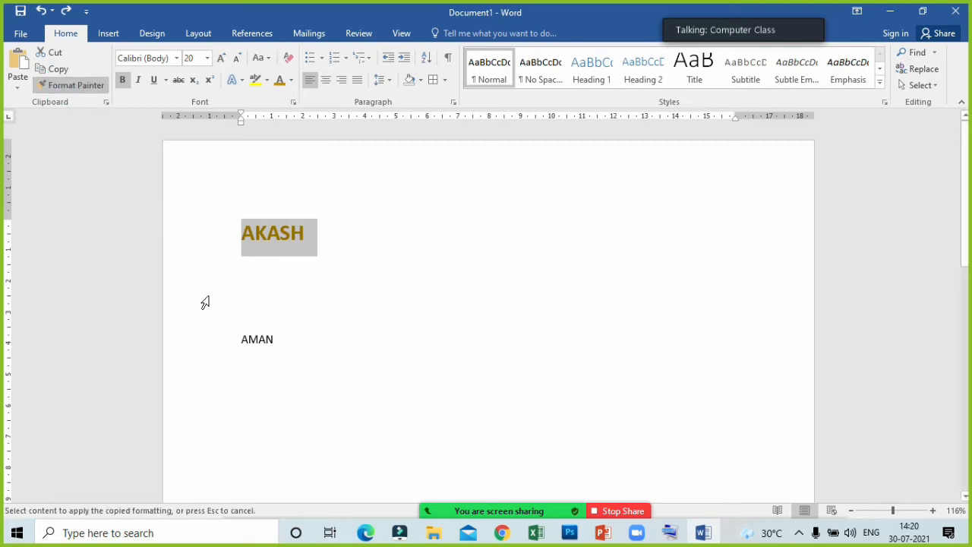
drag(235, 338, 284, 342)
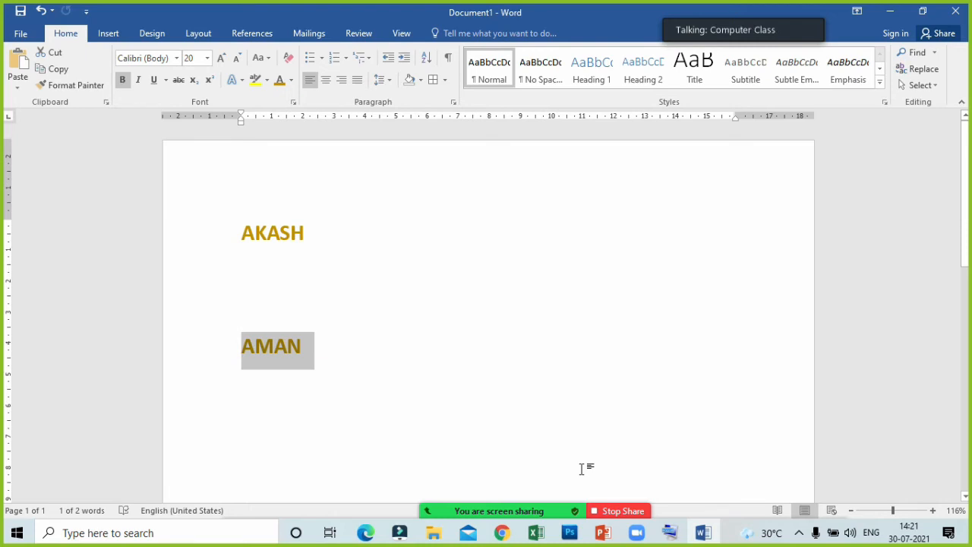
- Delete both names from the page and display the commands for inserting objects
click(386, 428)
drag(310, 347, 170, 205)
key(Delete)
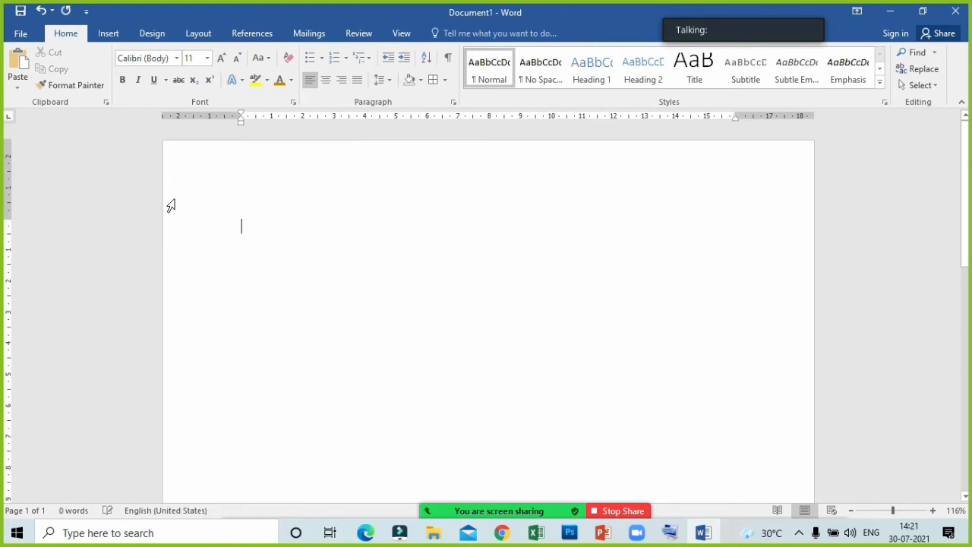
click(106, 33)
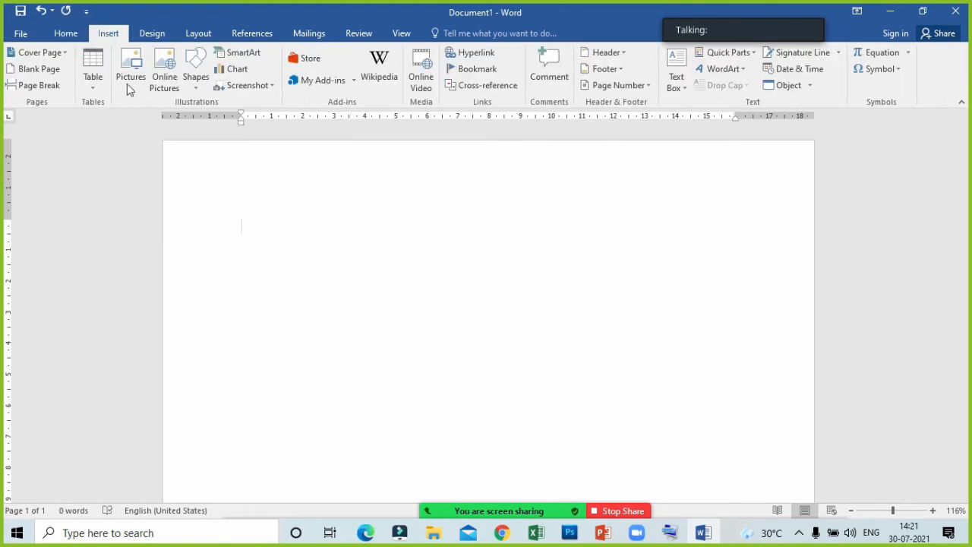
click(274, 222)
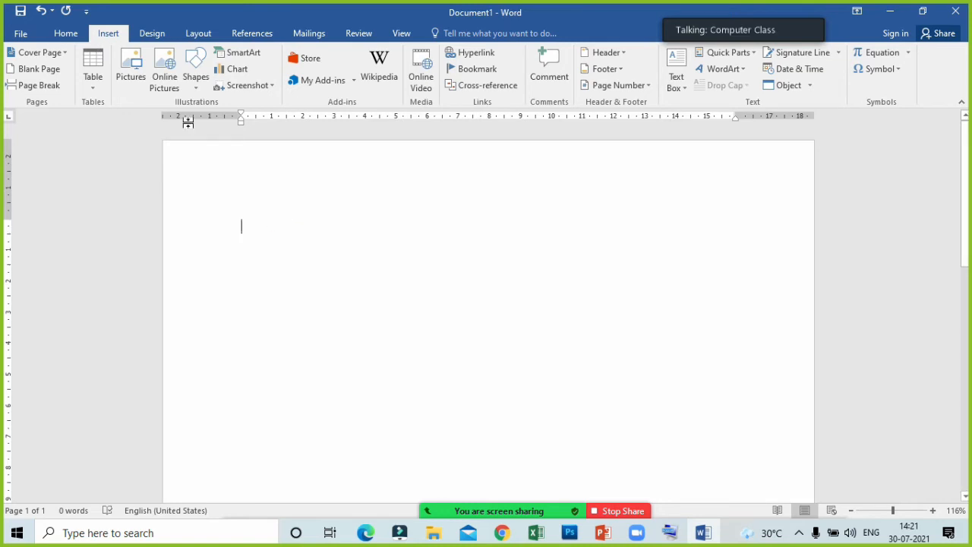
- Insert the cartoon picture of a person at a computer desk from the Pictures folder
click(131, 76)
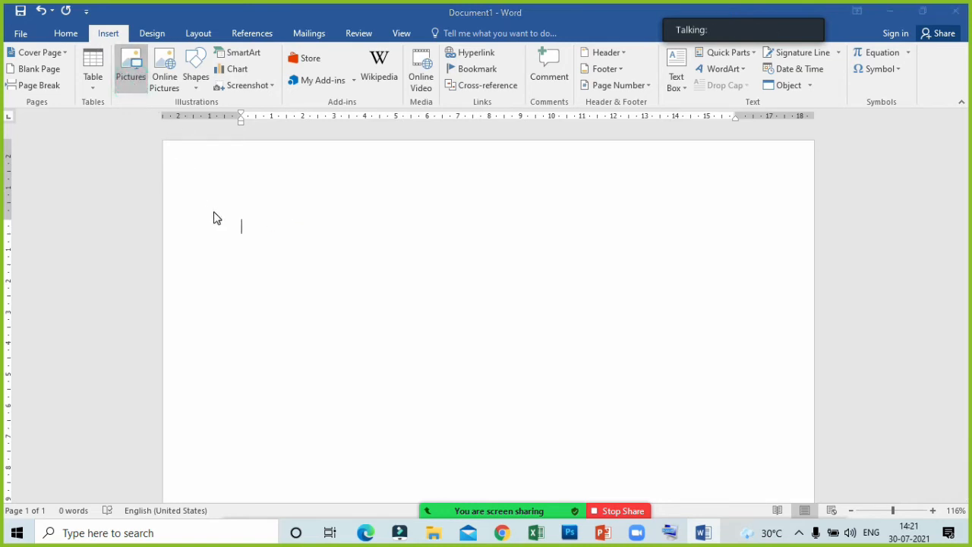
scroll(350, 213, down, 3)
scroll(332, 189, up, 3)
scroll(417, 253, down, 1)
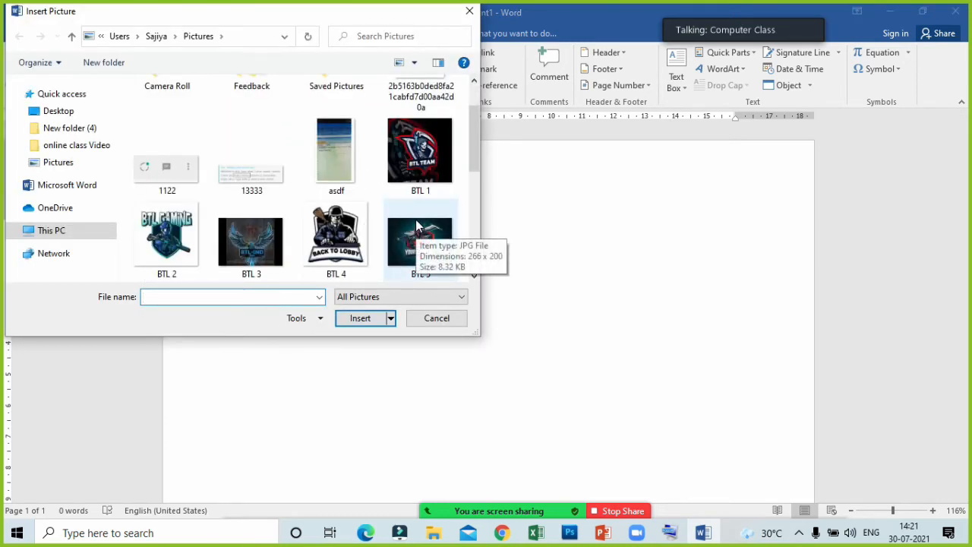
scroll(420, 253, down, 2)
click(421, 144)
click(360, 320)
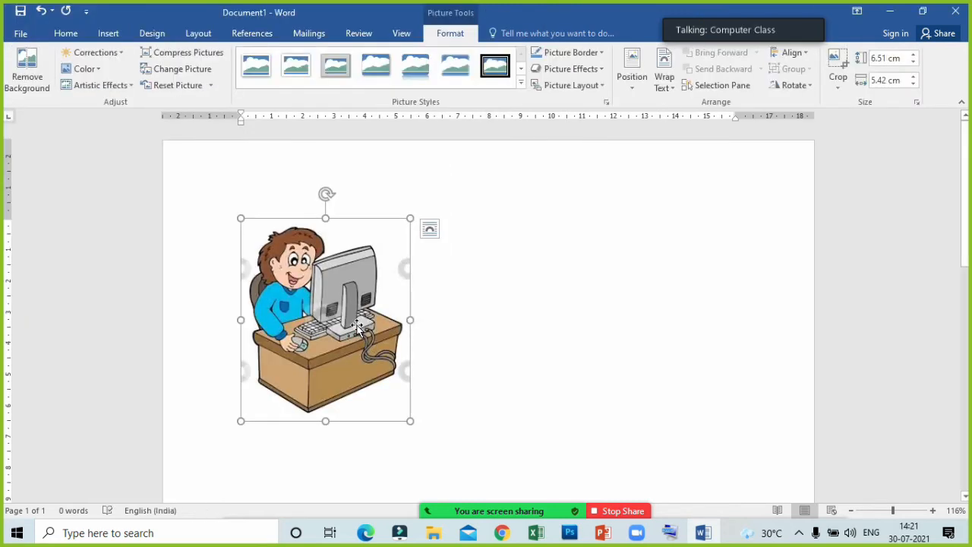
- Try to move the inserted picture freely towards the lower right area of the page
click(354, 296)
scroll(354, 295, down, 5)
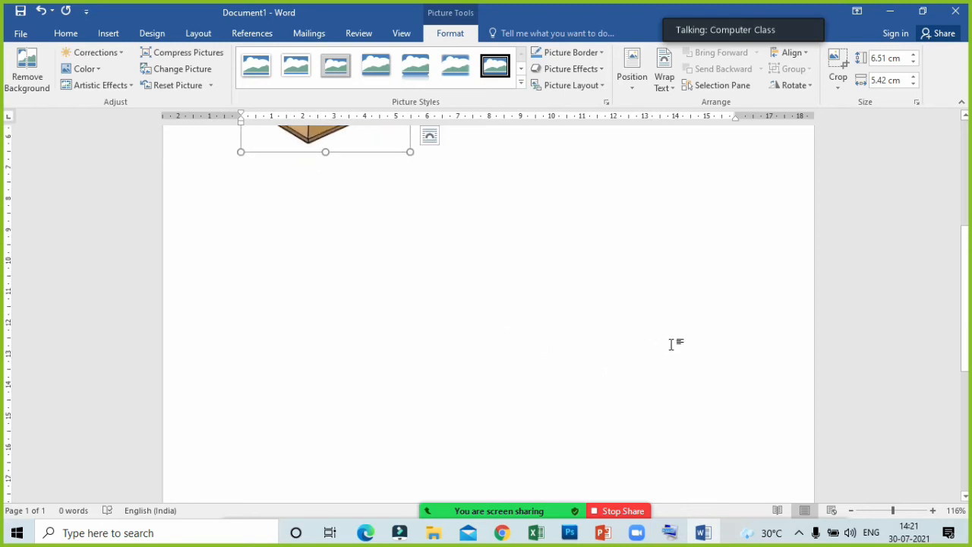
scroll(267, 236, up, 5)
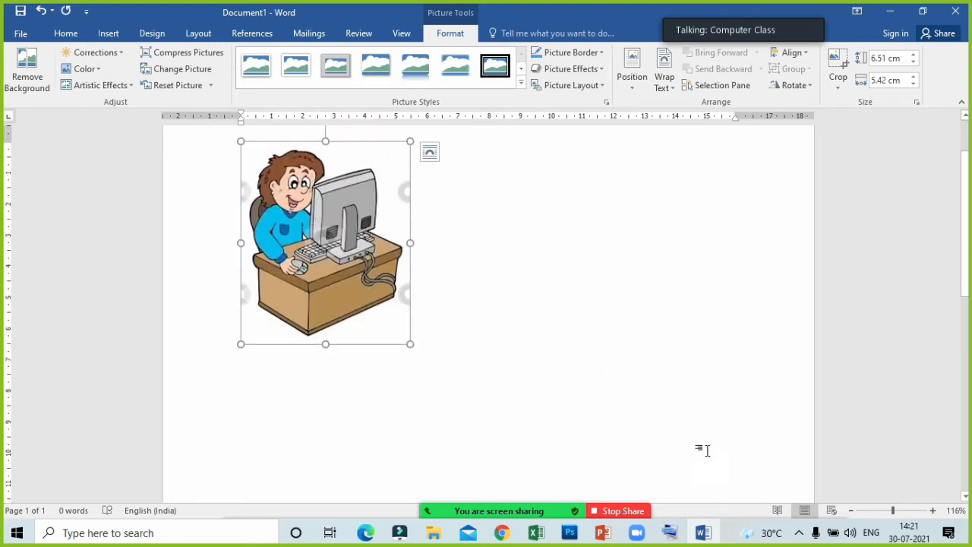
drag(367, 262, 635, 290)
drag(353, 210, 645, 336)
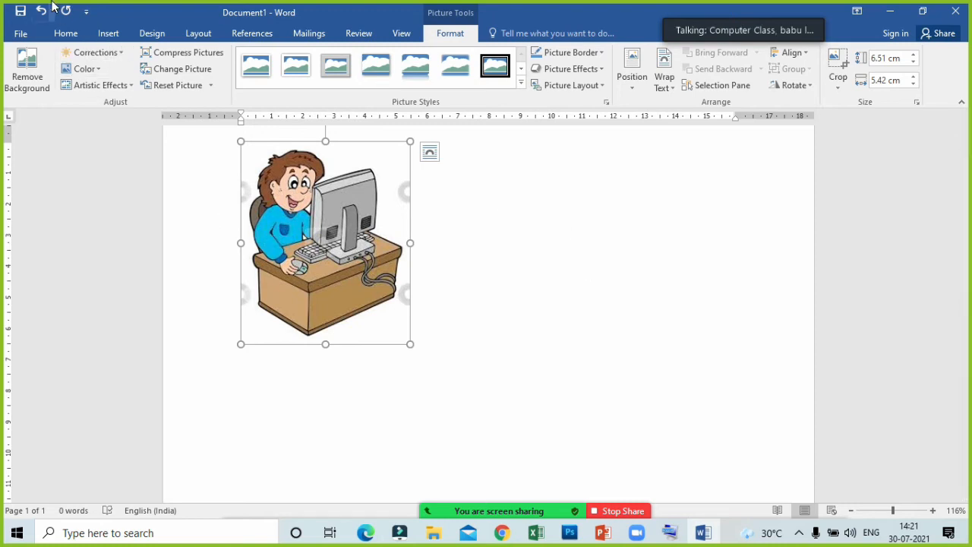
- Copy the picture and paste a duplicate lower on the page
click(66, 33)
click(57, 72)
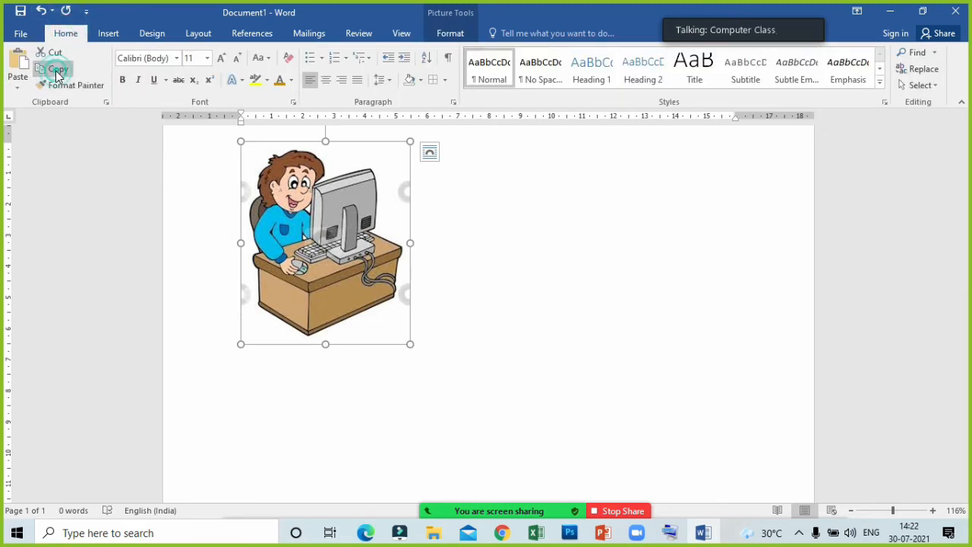
click(683, 424)
double_click(683, 422)
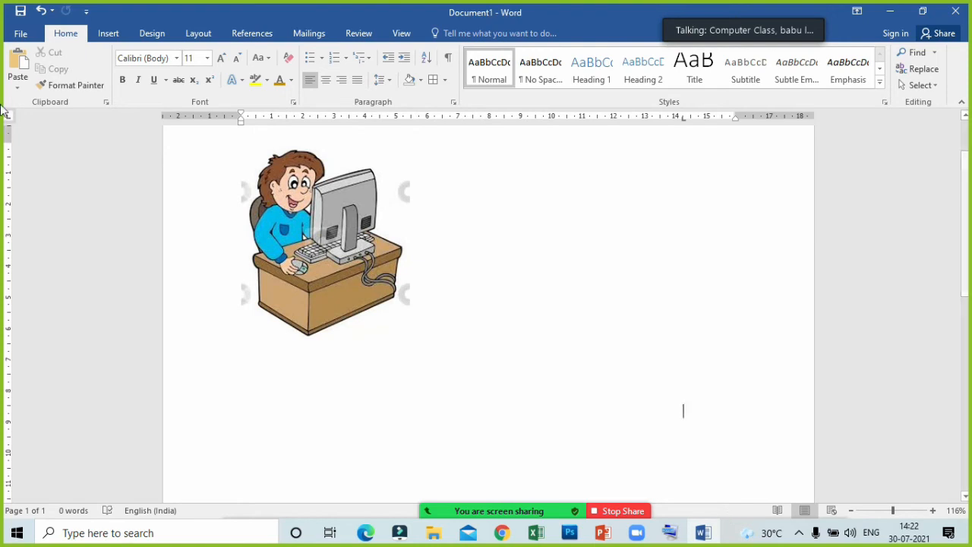
click(25, 53)
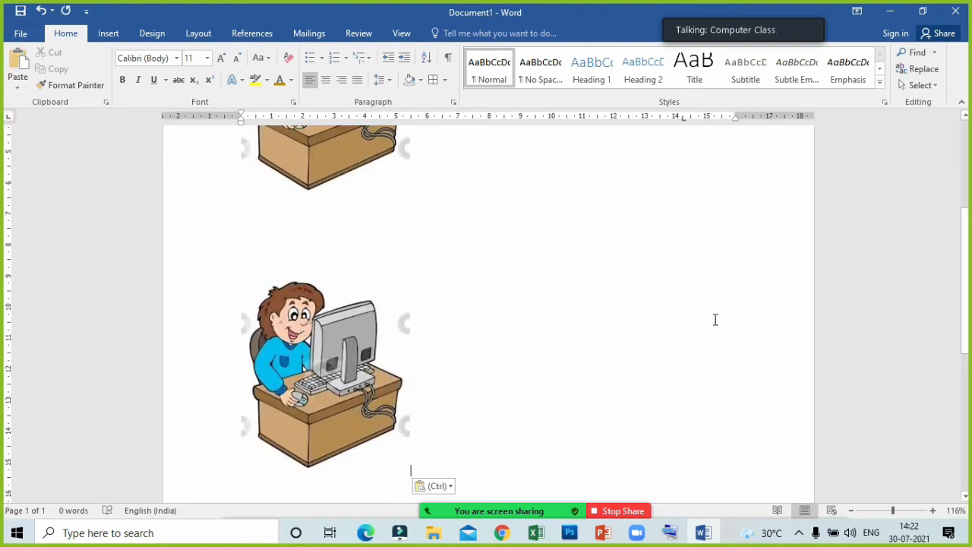
key(ctrl+v)
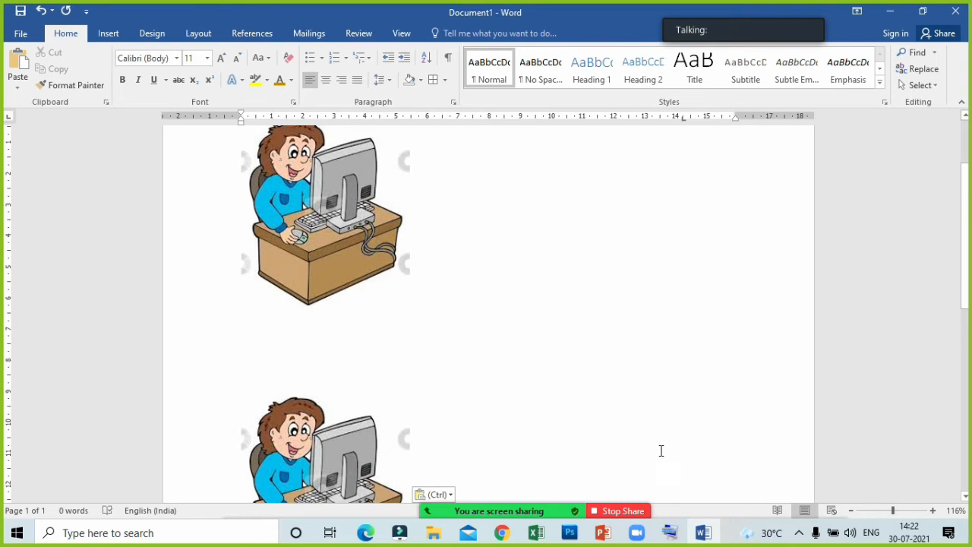
- Try to move the pictures to other places on the page, and undo the moves
scroll(653, 429, down, 1)
scroll(666, 430, down, 2)
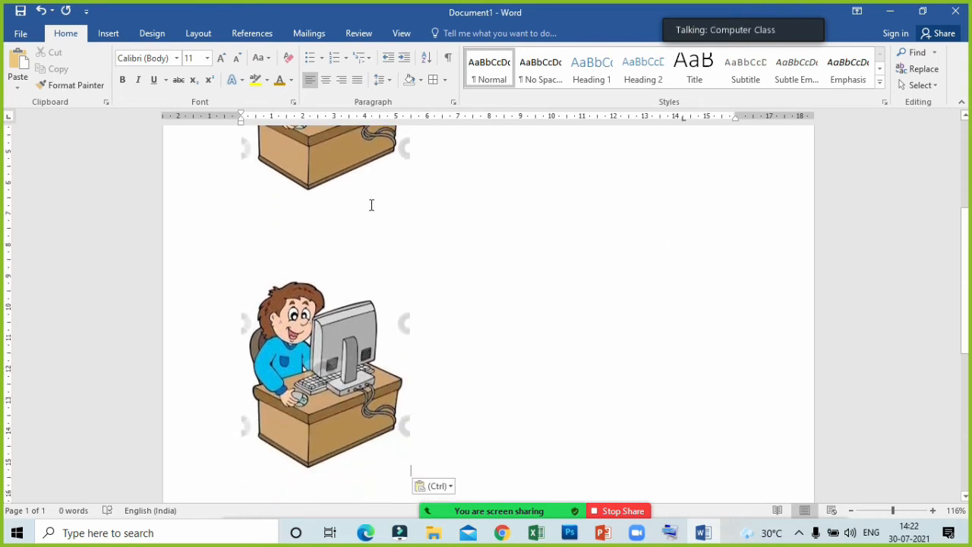
click(688, 314)
key(ctrl+v)
drag(355, 188, 666, 415)
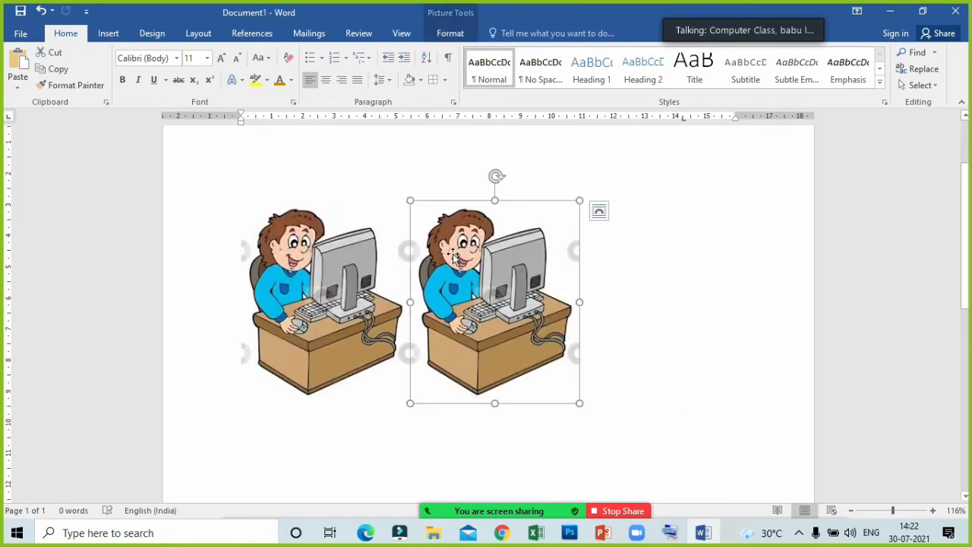
scroll(467, 279, down, 3)
drag(474, 213, 327, 443)
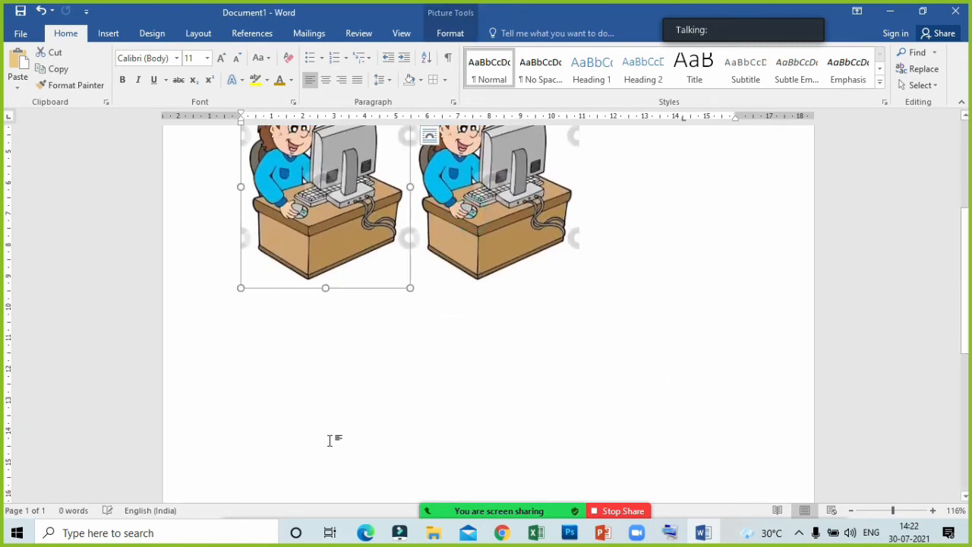
drag(312, 182, 332, 378)
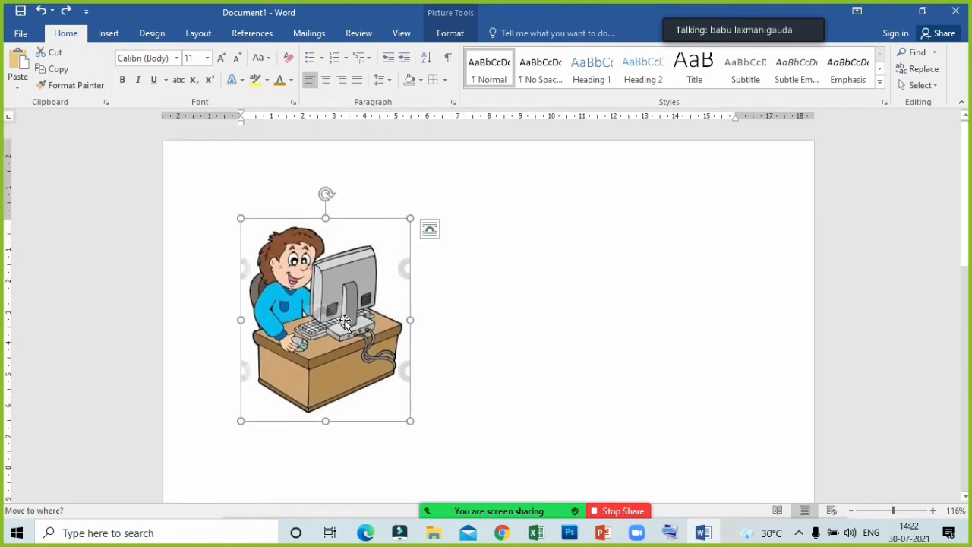
click(240, 289)
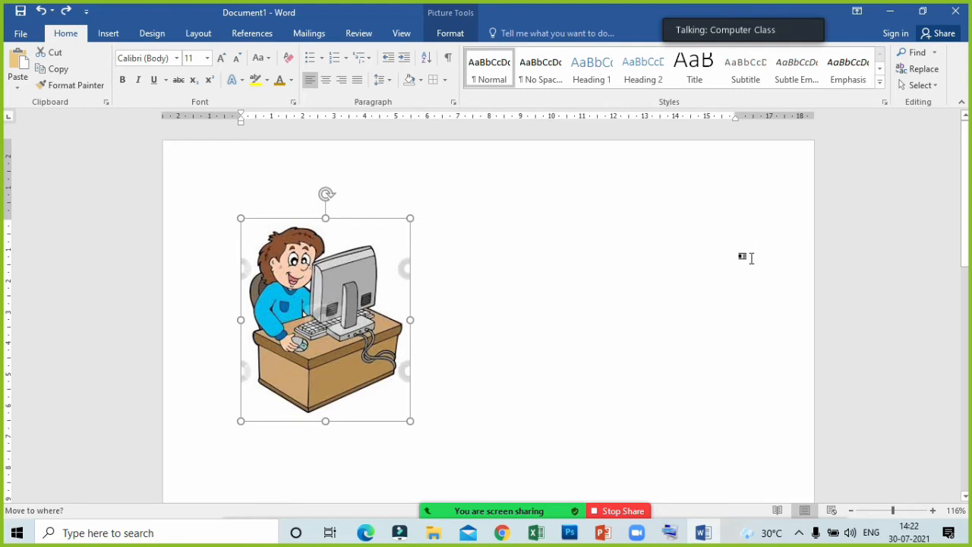
scroll(750, 257, down, 6)
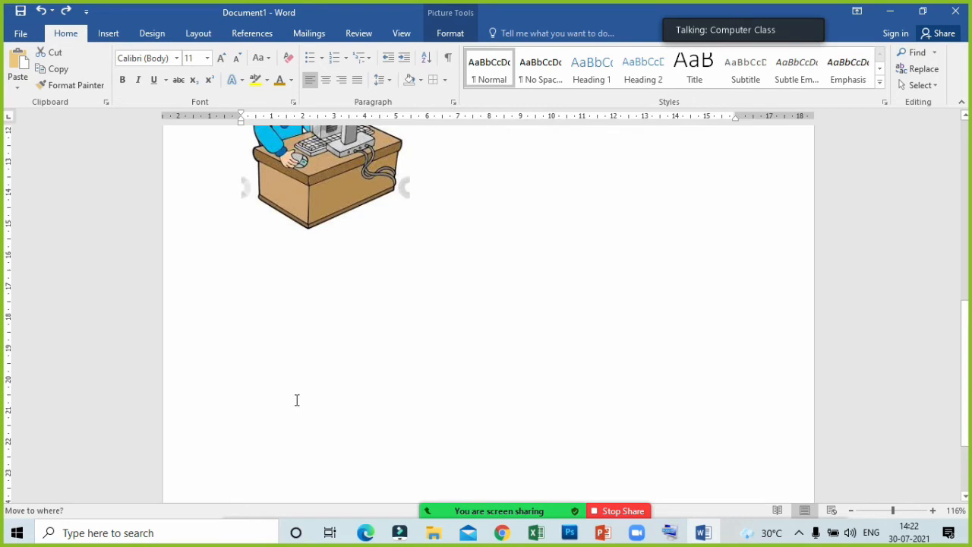
scroll(46, 113, up, 1)
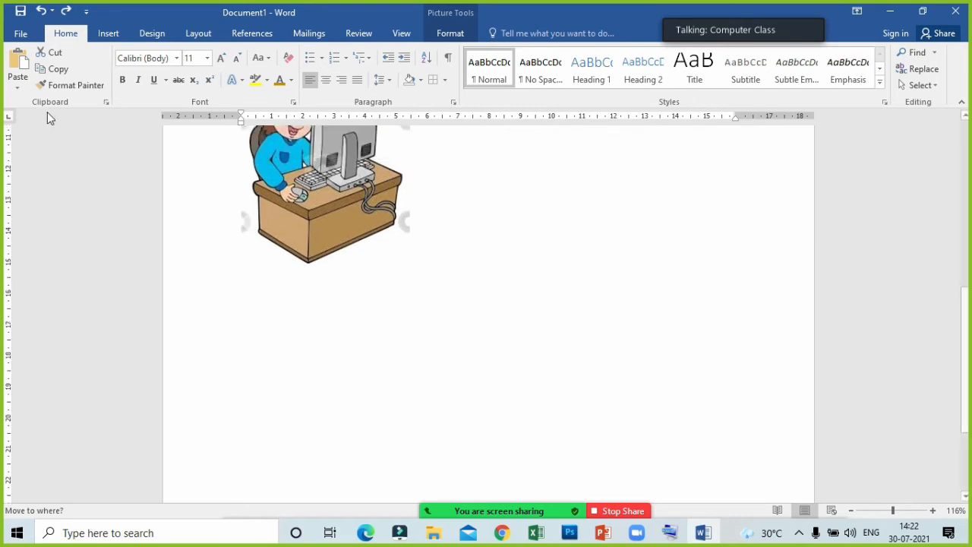
click(449, 282)
key(ctrl+v)
scroll(196, 285, up, 5)
- Indent the first line of the upper picture's paragraph by one tab step
click(247, 251)
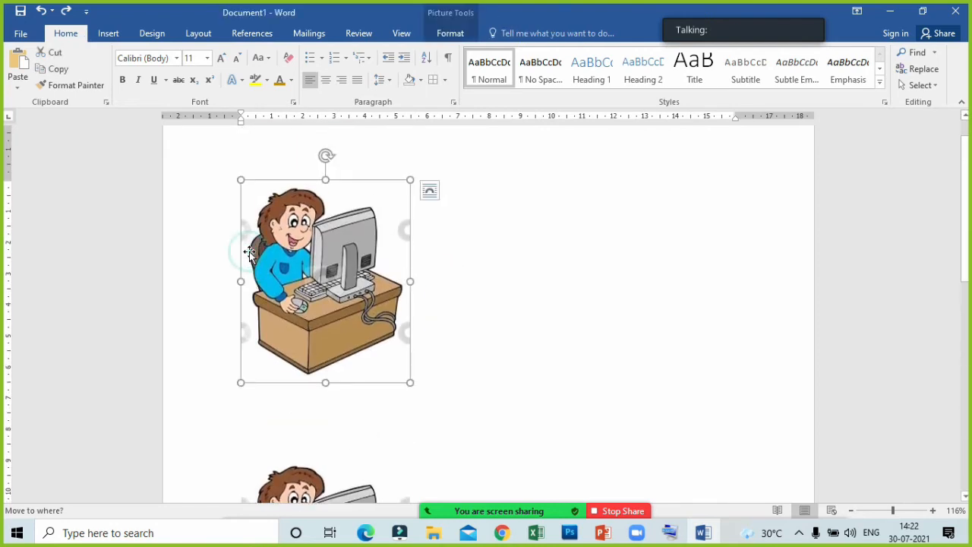
click(219, 238)
key(Tab)
key(Tab)
key(Tab)
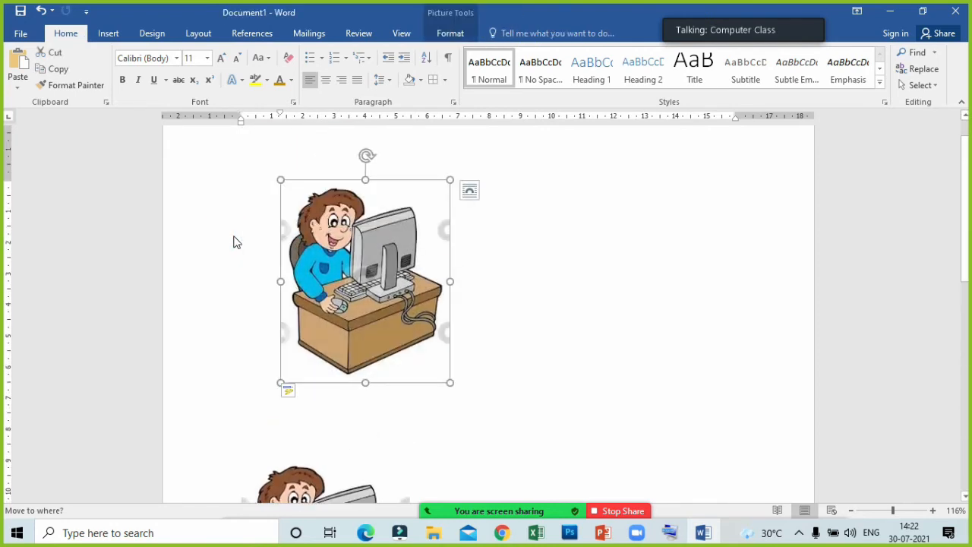
key(Tab)
key(Tab)
key(Tab)
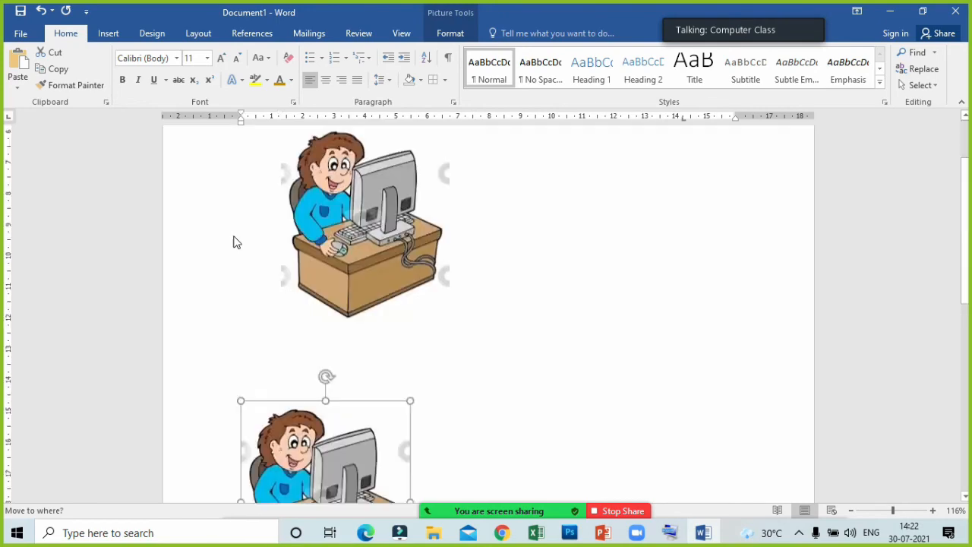
key(Tab)
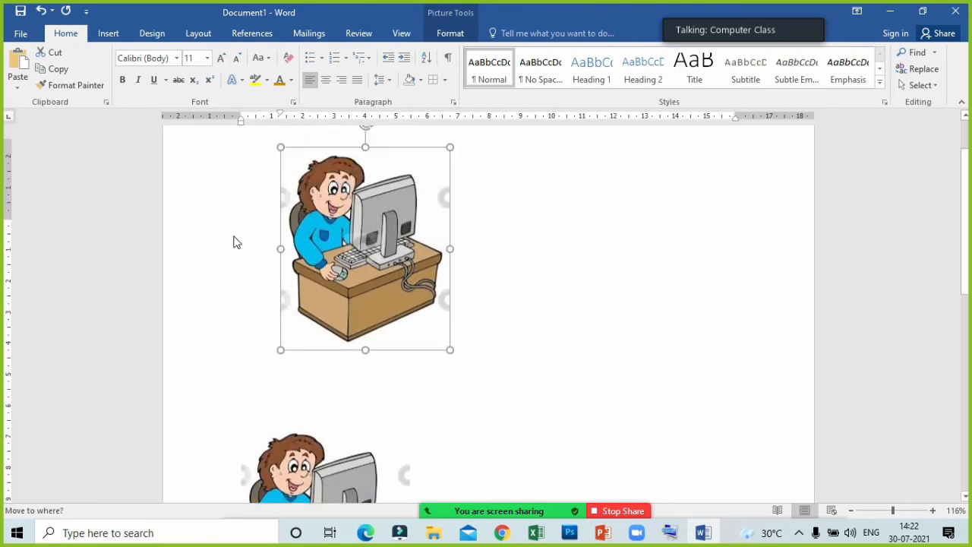
key(Tab)
key(Tab)
key(Tab)
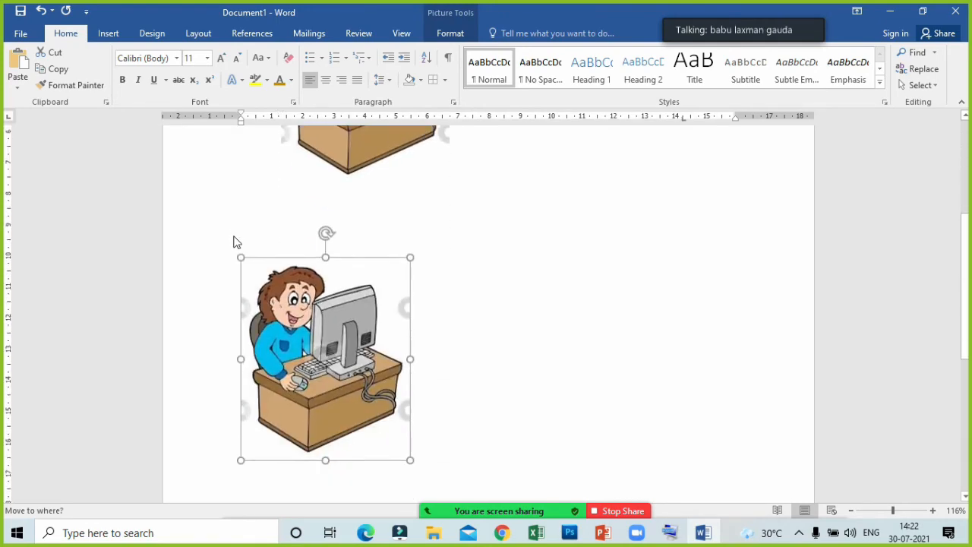
- Set the upper picture's text wrapping to Square
scroll(375, 276, up, 3)
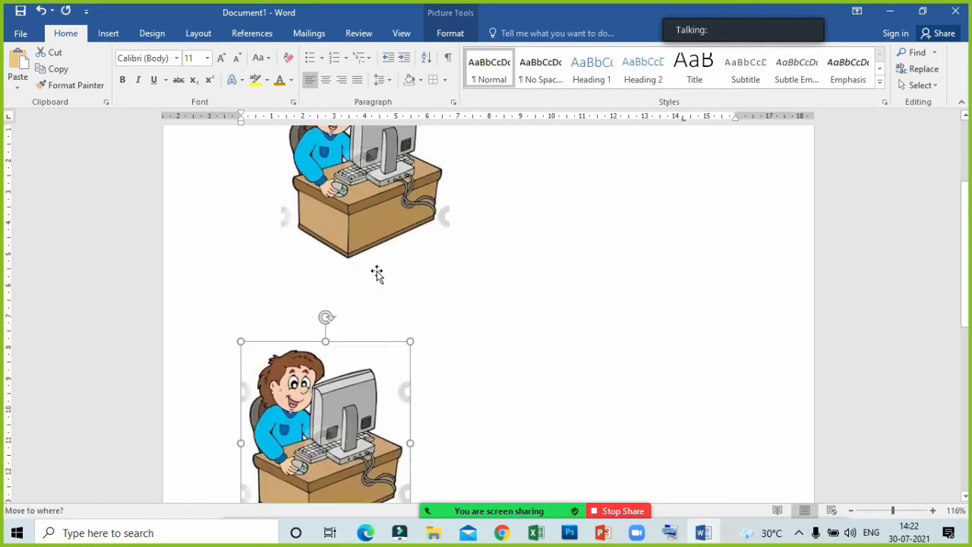
click(325, 236)
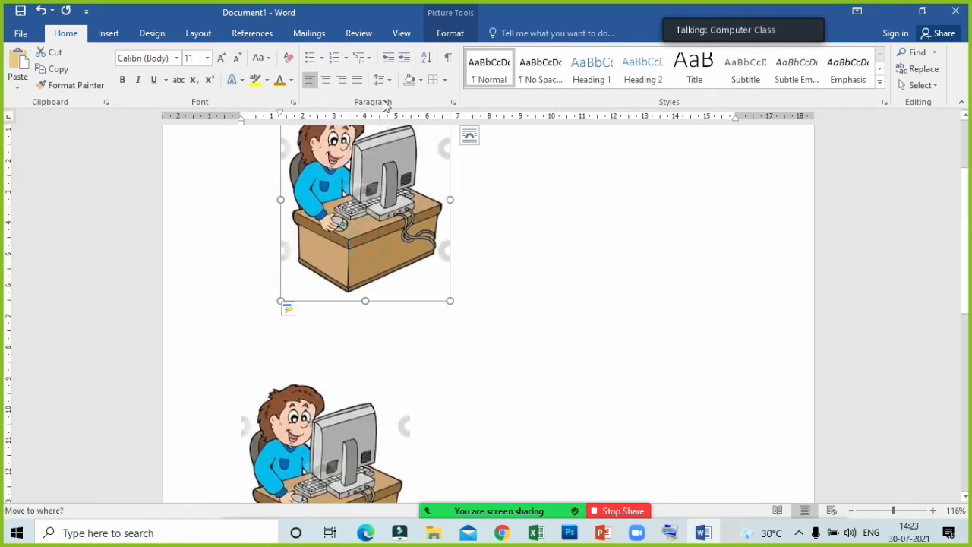
click(444, 38)
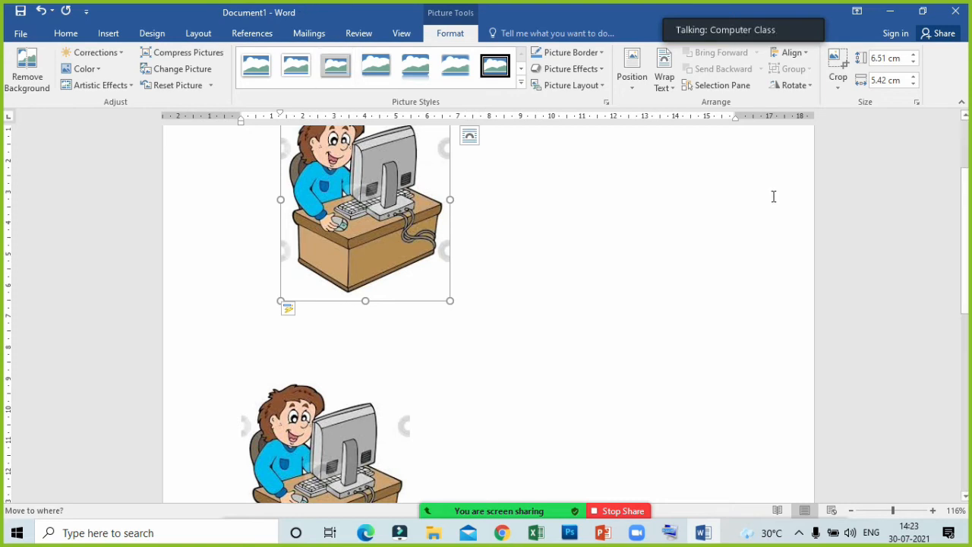
click(664, 76)
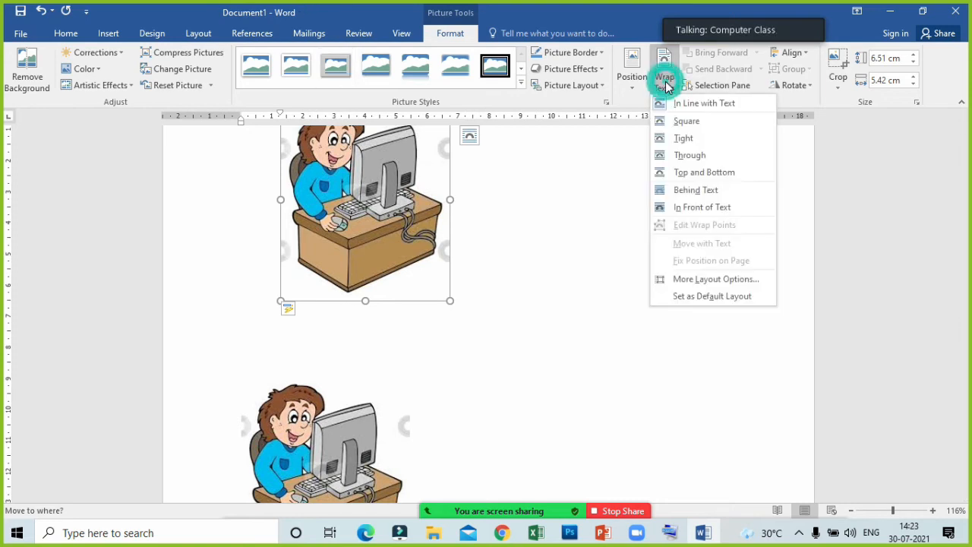
click(688, 120)
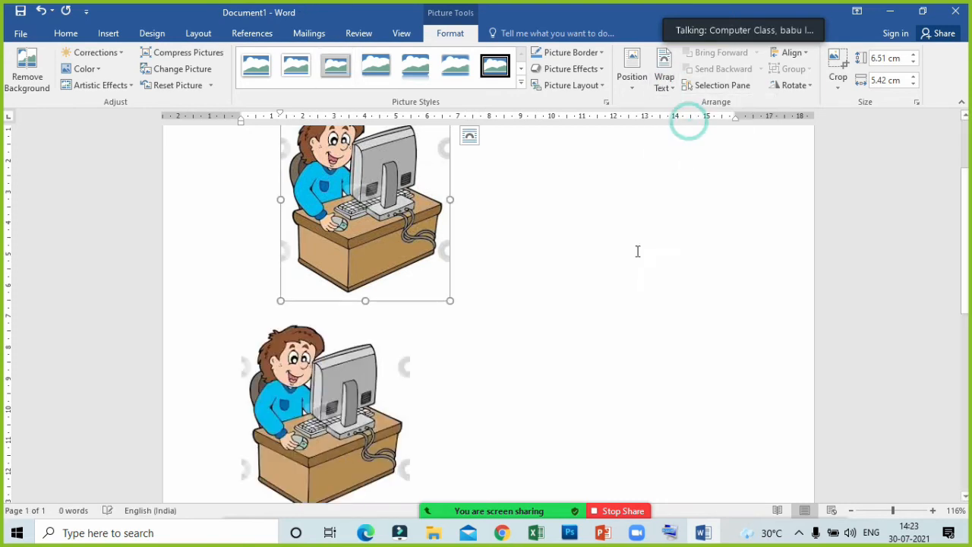
- Move the square-wrapped picture to the right side of the page, slightly lower than the other picture
drag(370, 366, 462, 363)
drag(414, 161, 716, 343)
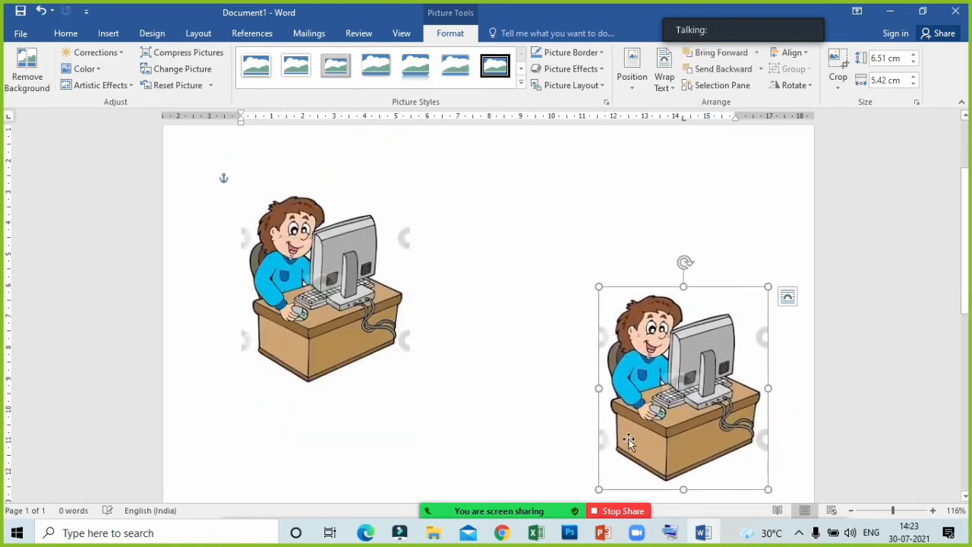
drag(669, 410, 668, 338)
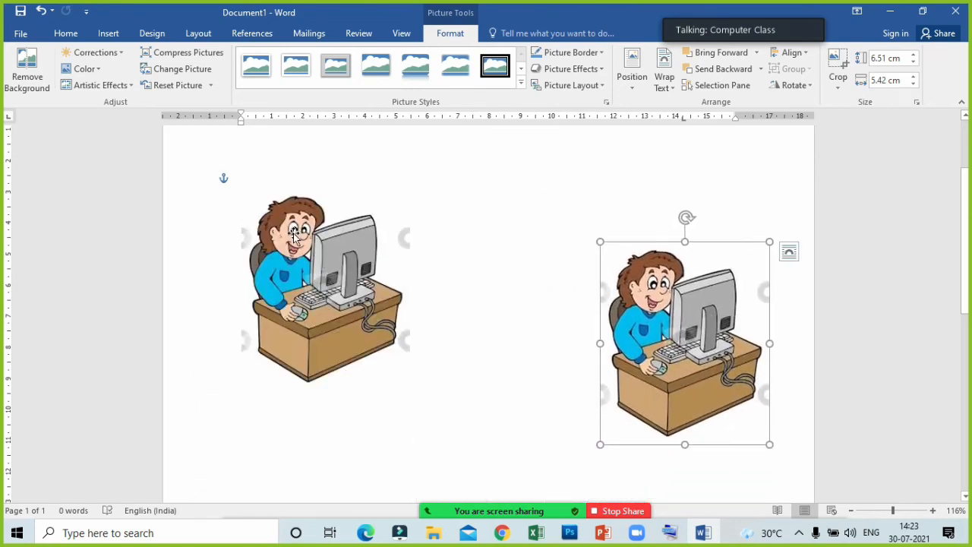
- Set the text wrapping of the remaining inline picture to Square
click(318, 253)
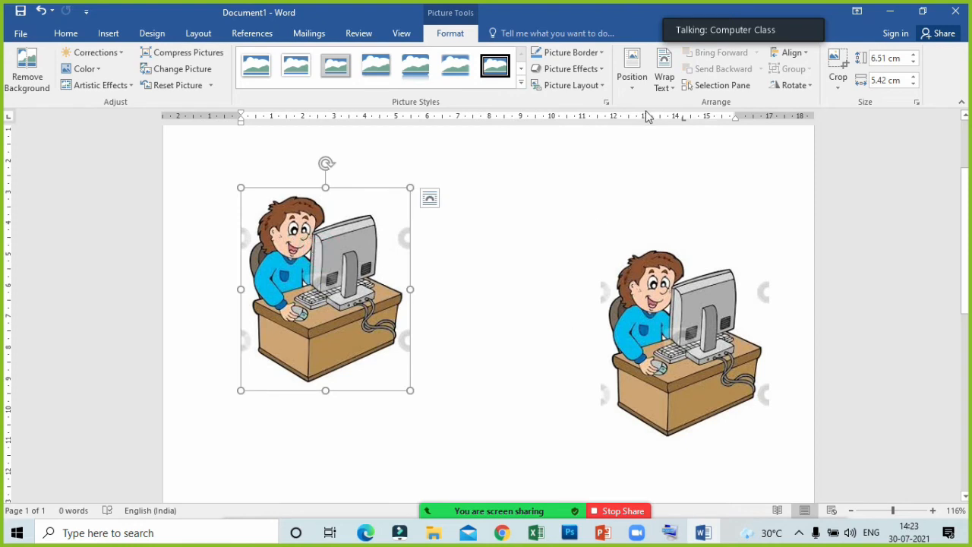
click(664, 76)
click(688, 124)
- Move the right-hand picture over the left one, and reposition both pictures side by side near the middle of the page
drag(668, 320, 388, 269)
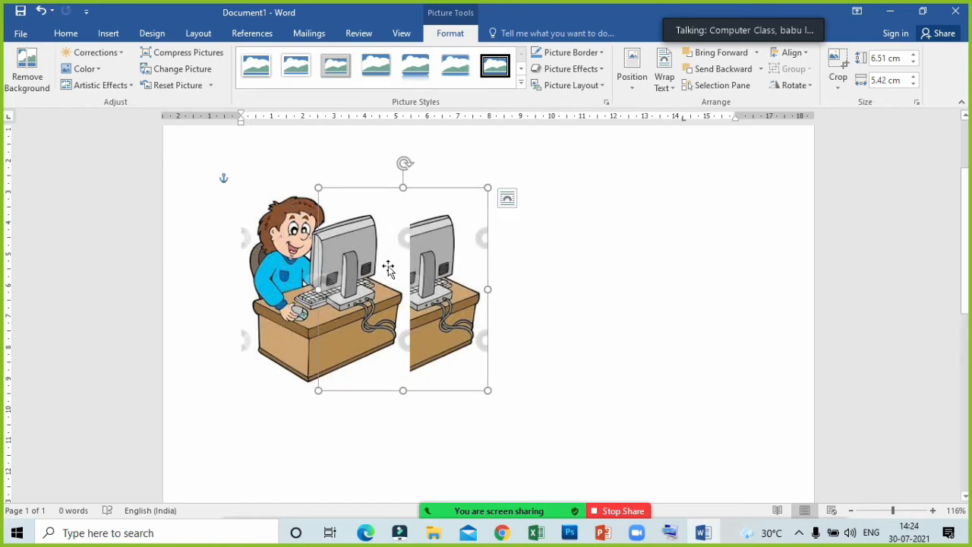
drag(458, 257, 486, 263)
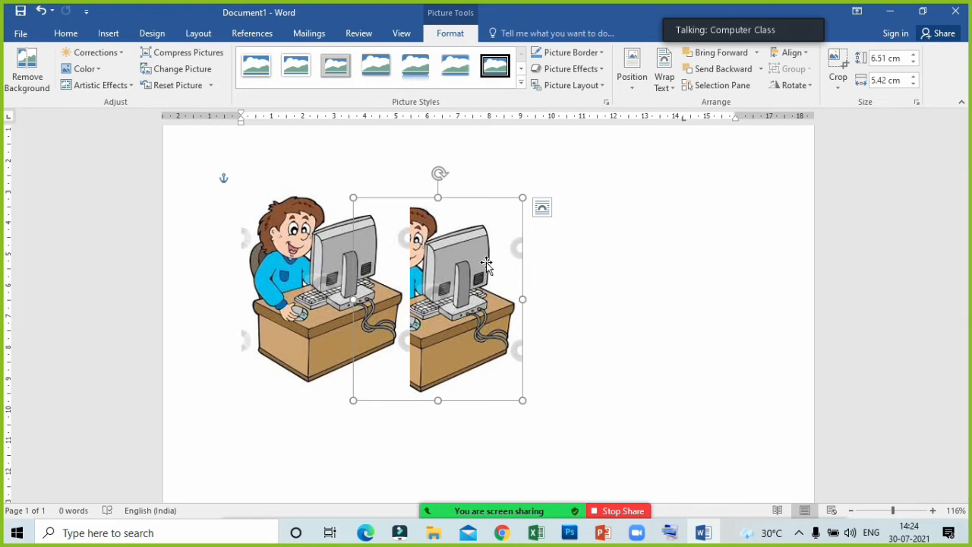
drag(448, 298, 508, 296)
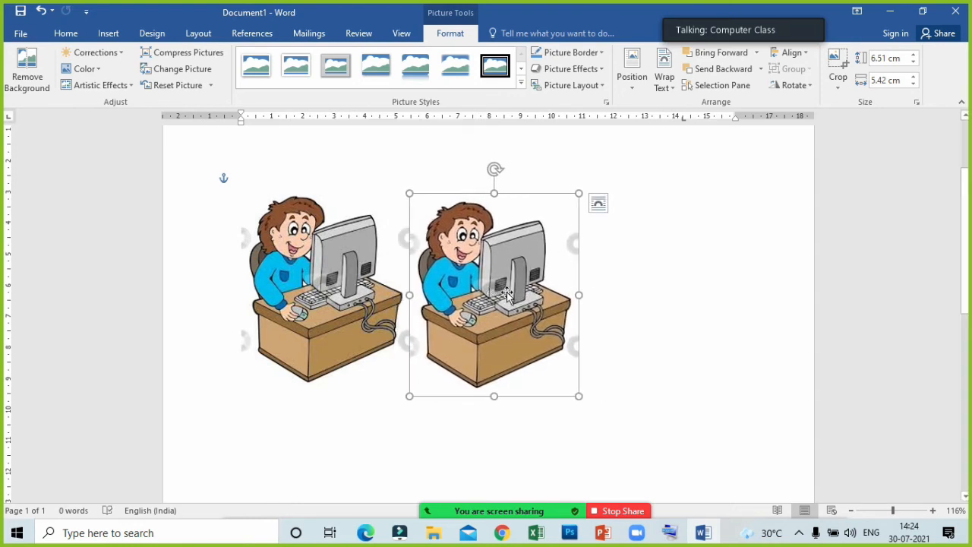
drag(338, 278, 372, 274)
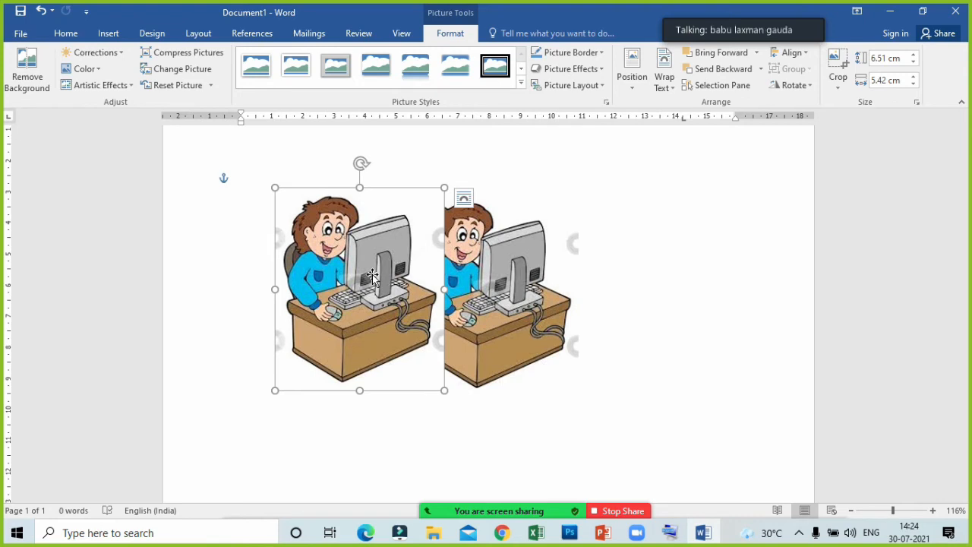
drag(495, 295, 531, 288)
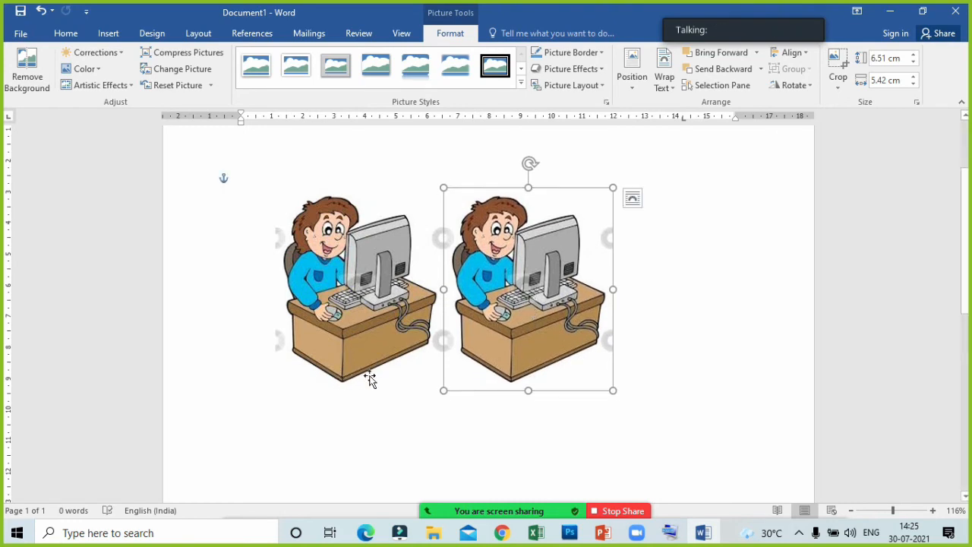
- Set the right-hand picture's text wrapping to Top and Bottom and shift the picture slightly down
click(711, 286)
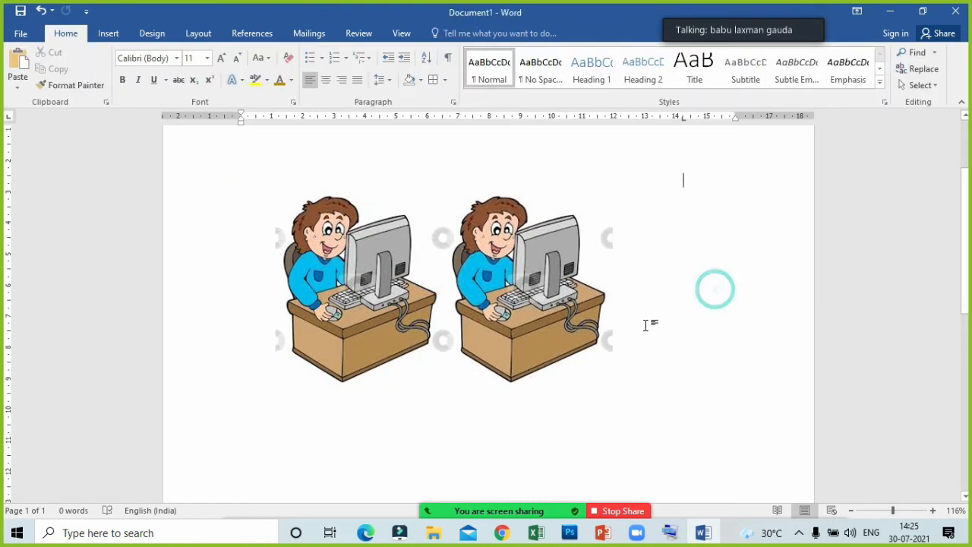
click(513, 328)
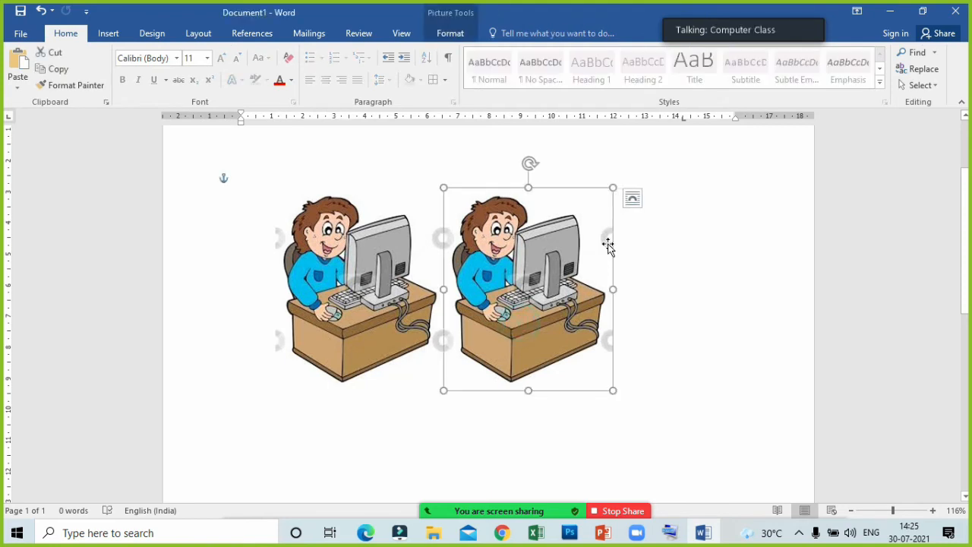
click(451, 38)
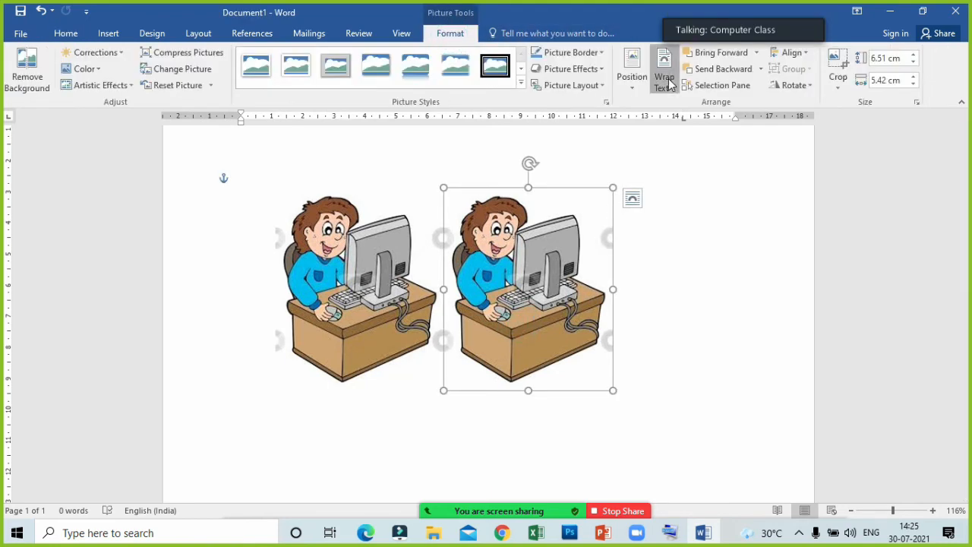
click(666, 80)
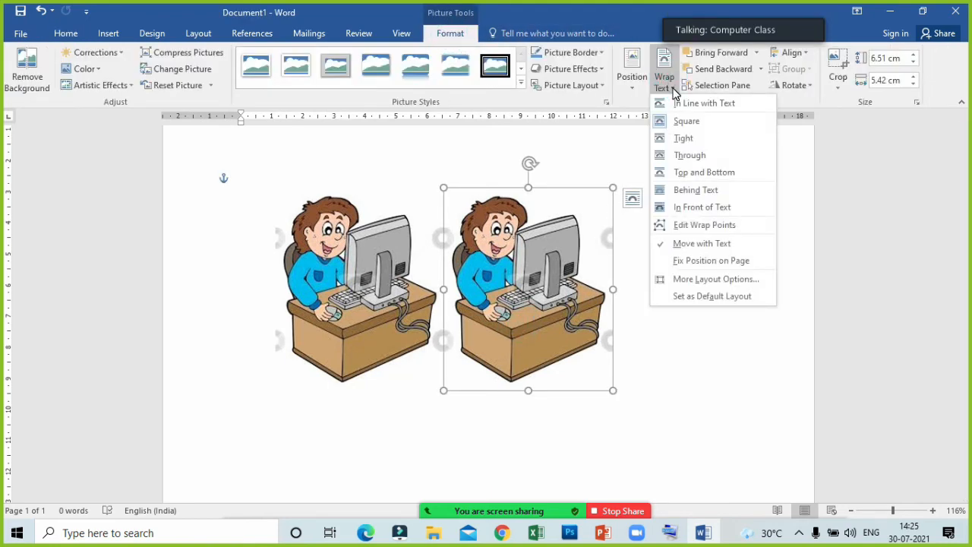
click(704, 172)
drag(544, 260, 552, 287)
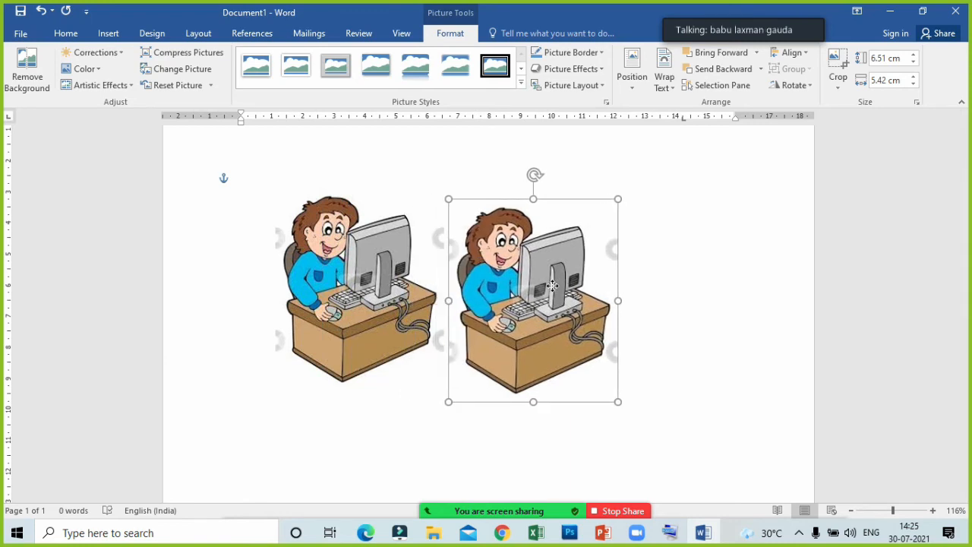
- Try In Front of Text and Behind Text wrapping on the right-hand picture
click(672, 97)
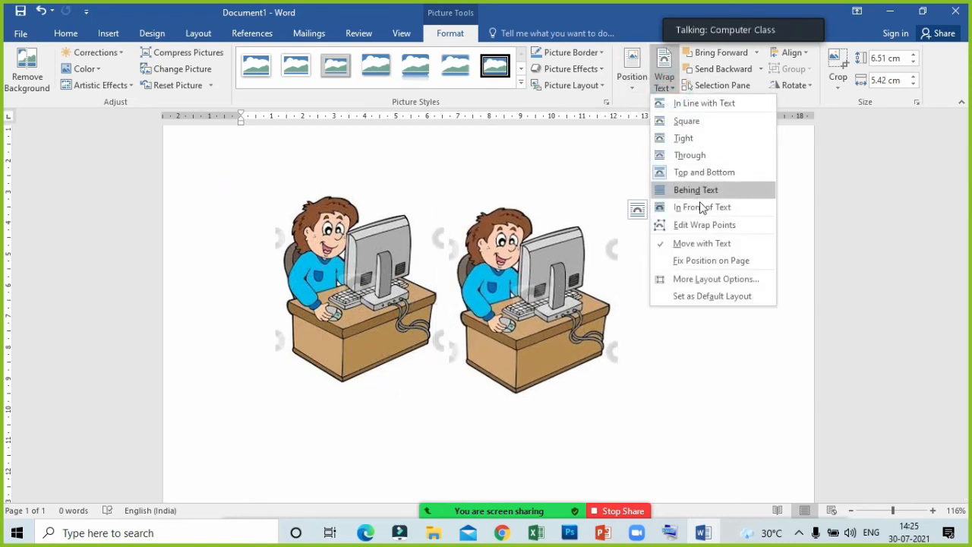
click(700, 205)
drag(556, 282, 533, 279)
click(664, 80)
click(696, 189)
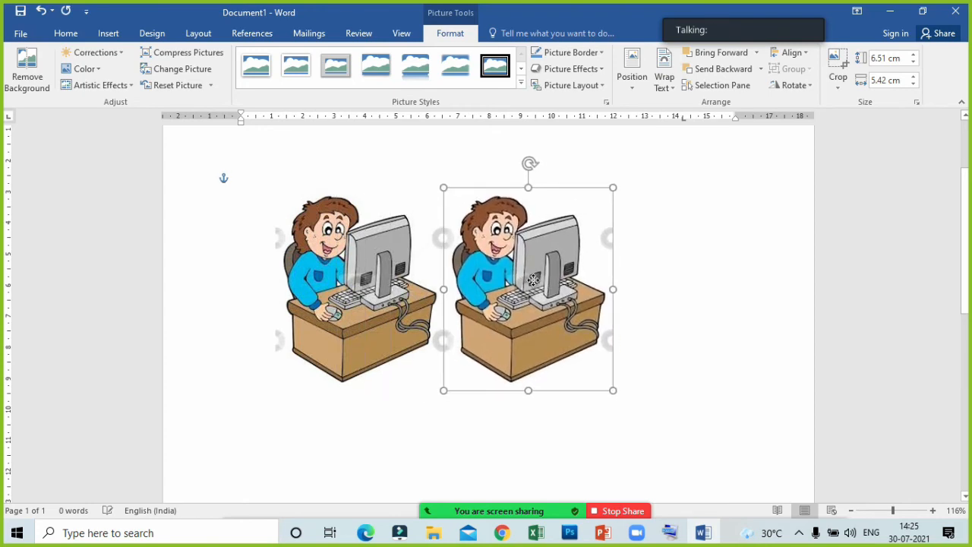
click(744, 218)
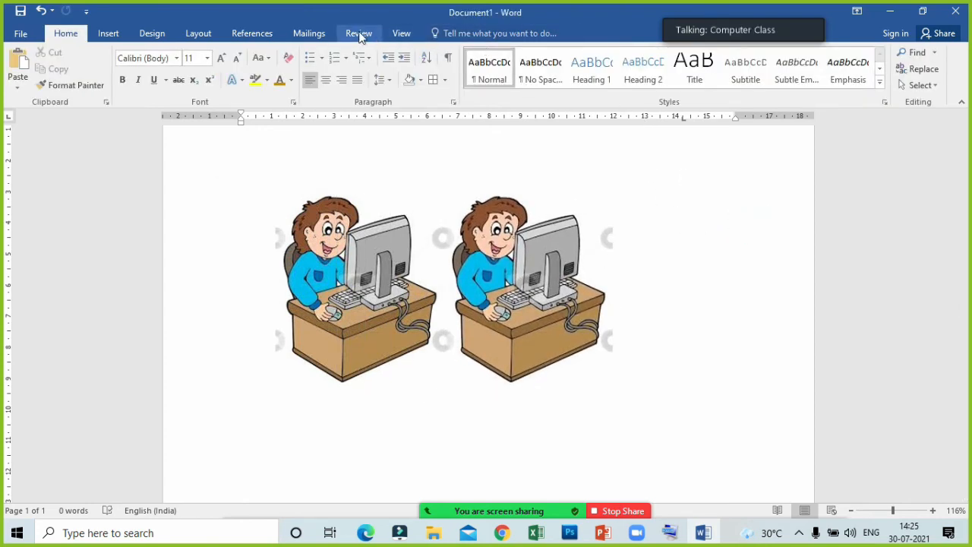
- Move the right-hand picture so it partly overlaps the left one, applying Bring to Front to it
click(401, 32)
click(505, 245)
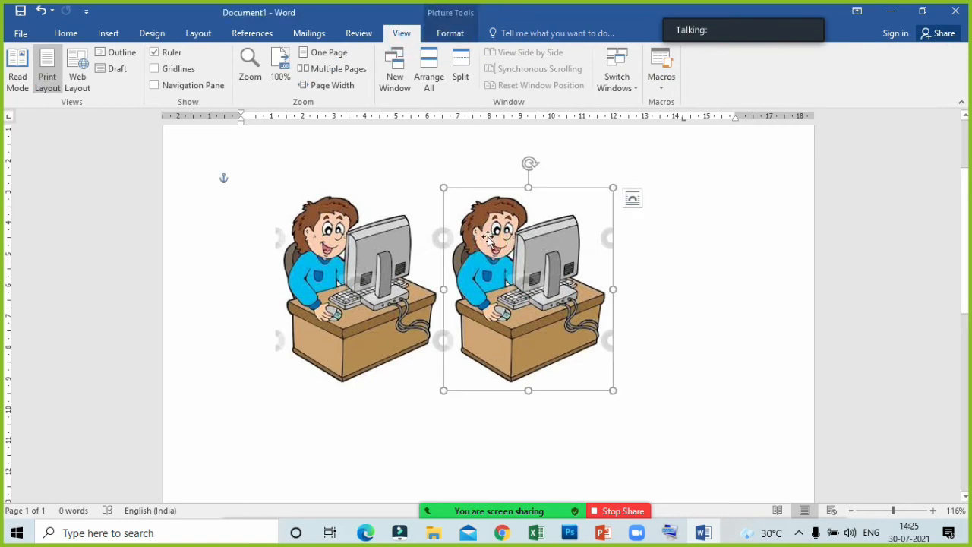
click(459, 32)
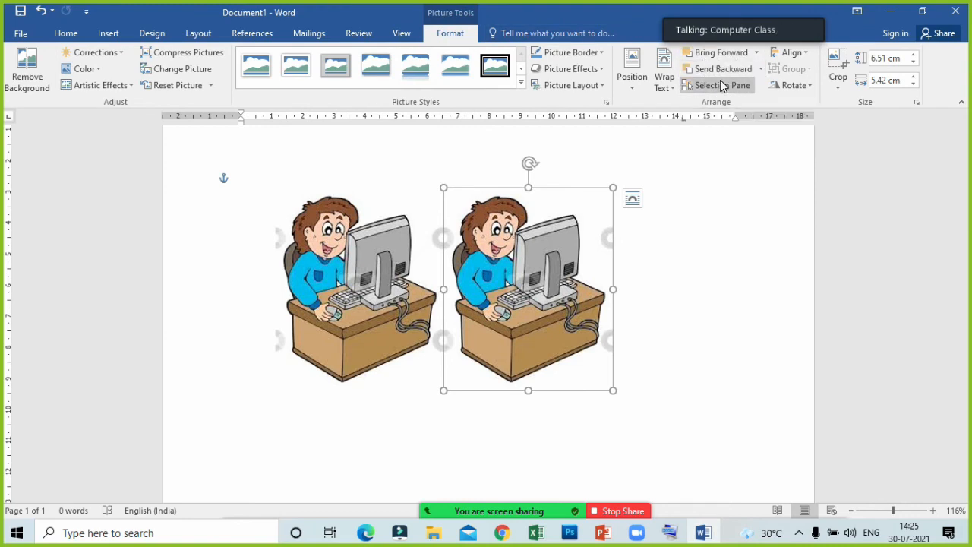
drag(548, 247, 549, 247)
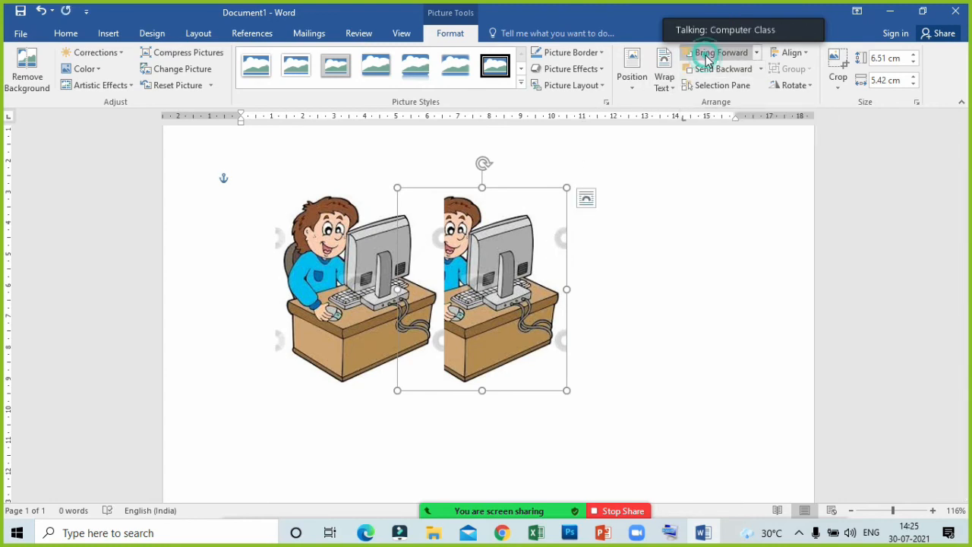
click(756, 54)
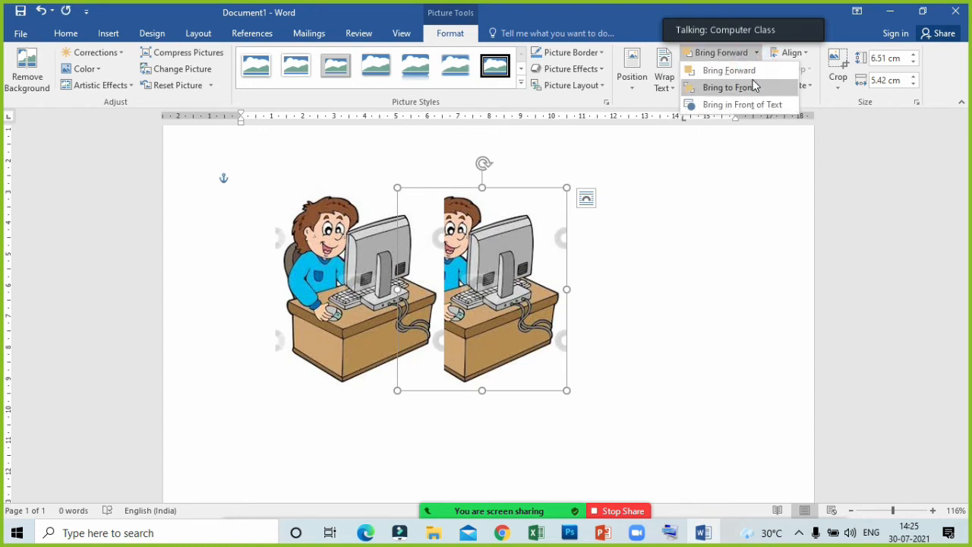
click(753, 88)
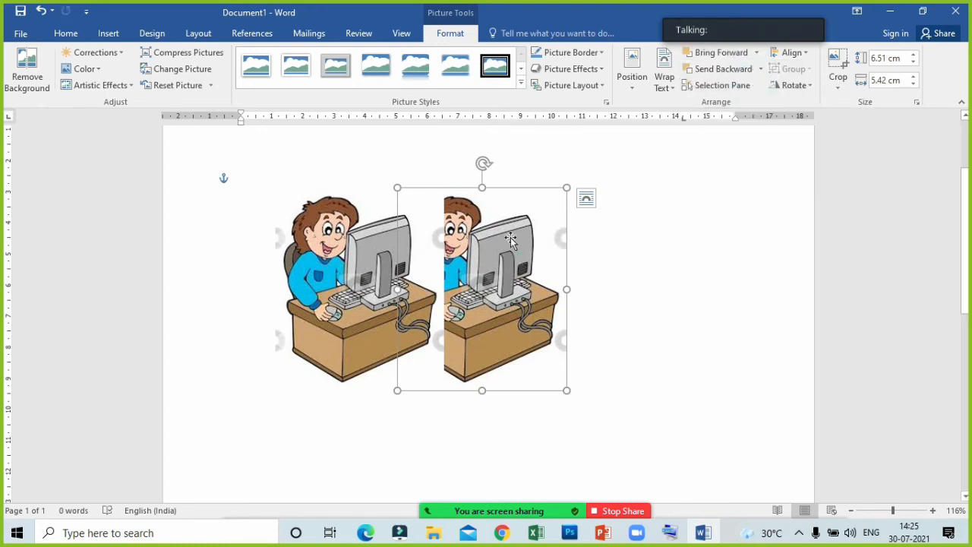
drag(465, 227, 435, 233)
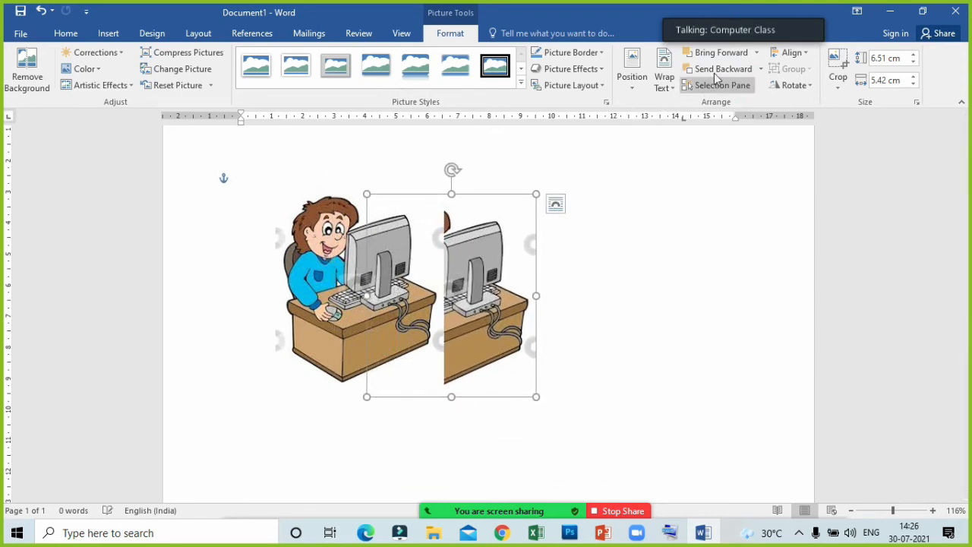
- Send the left picture to the back and move it right over the other picture
click(410, 232)
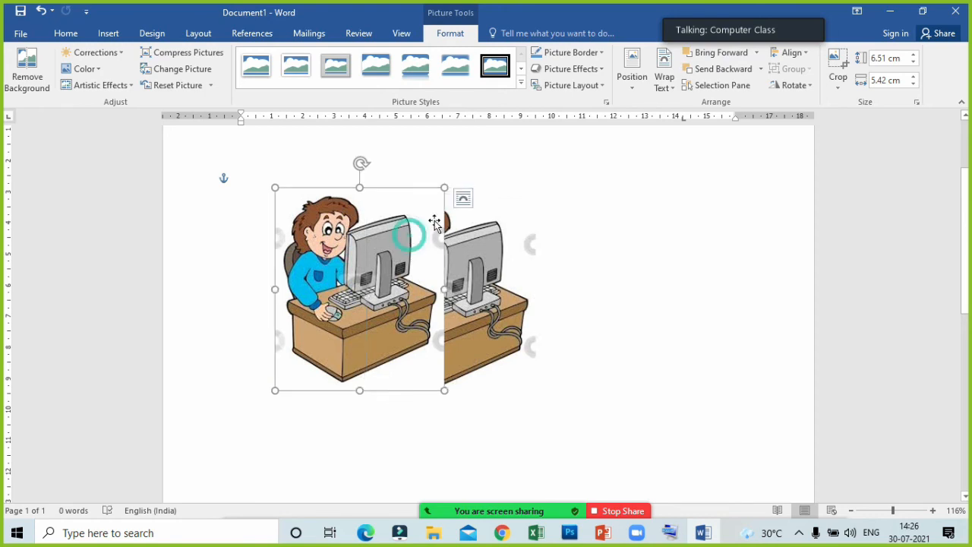
click(760, 69)
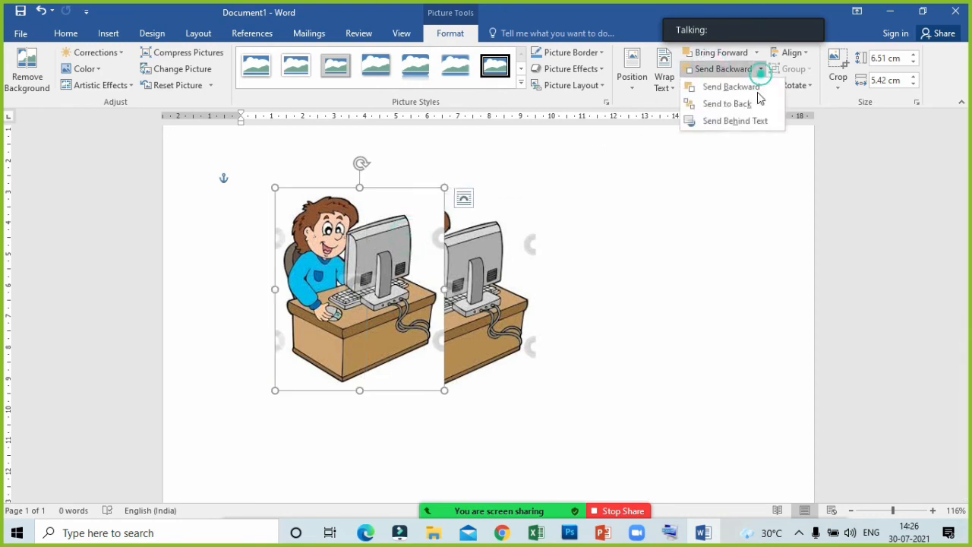
click(749, 101)
drag(496, 317, 464, 323)
drag(380, 274, 439, 275)
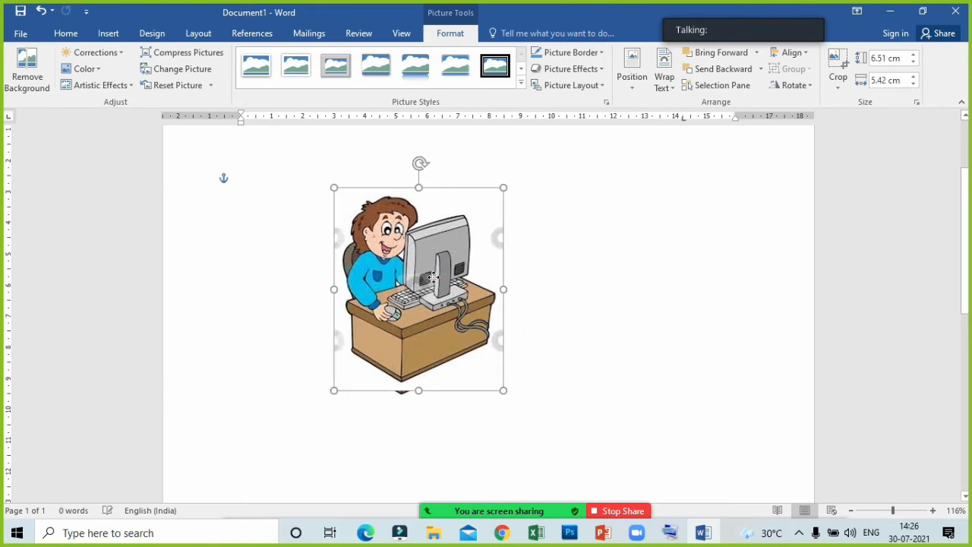
- Set the moved picture's text wrapping to Tight and the other picture's to Square
click(664, 84)
click(681, 143)
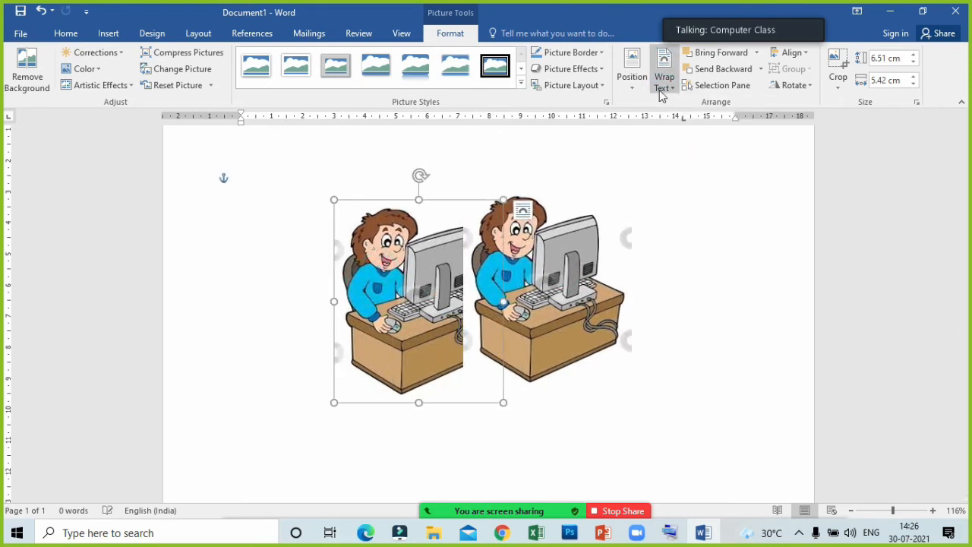
click(664, 83)
click(683, 126)
- Overlap the right-hand picture onto the left one and bring it forward, adjusting its horizontal position
click(605, 218)
drag(605, 218, 487, 218)
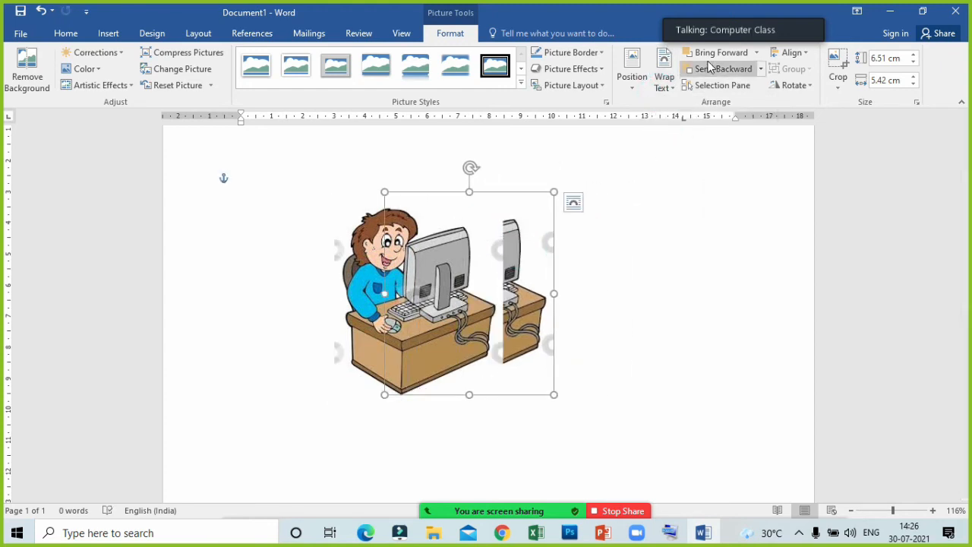
click(710, 55)
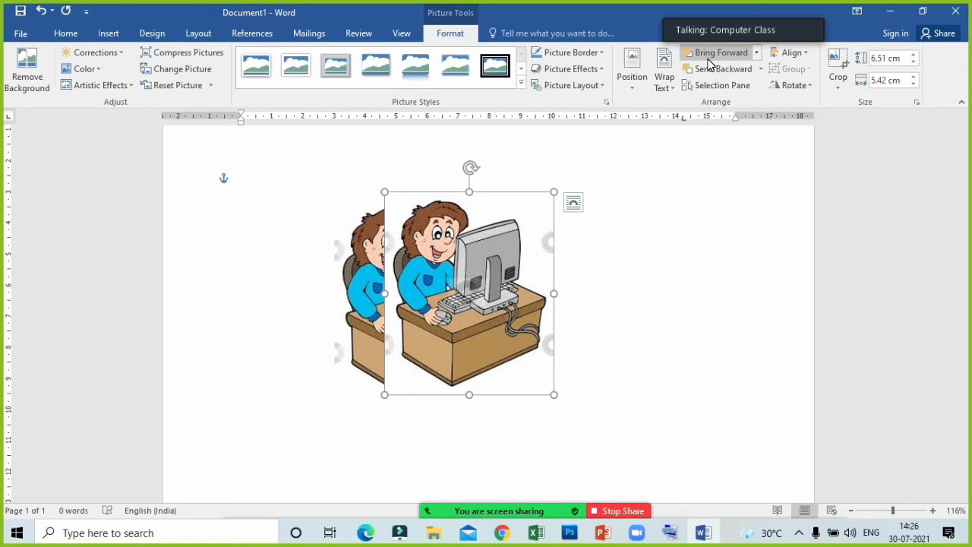
click(662, 83)
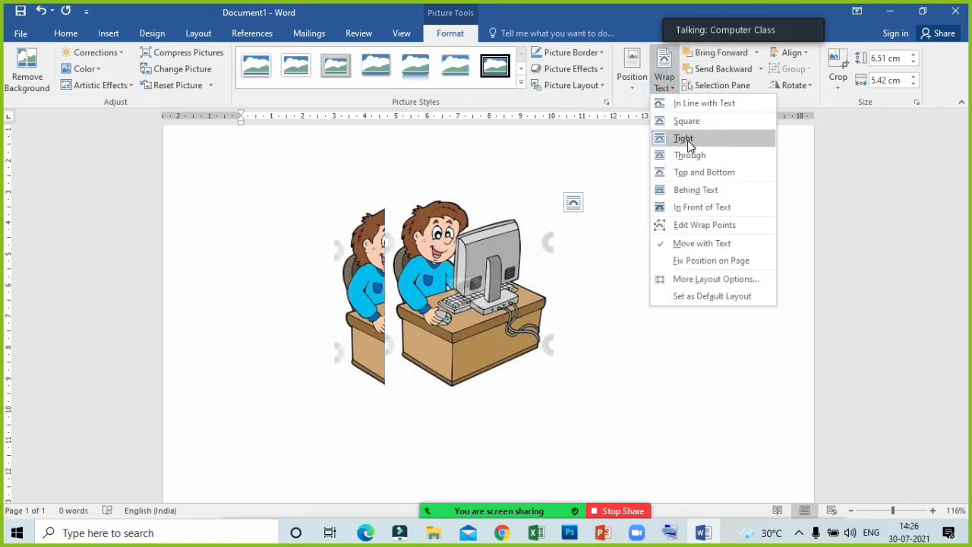
click(773, 156)
drag(551, 243, 522, 247)
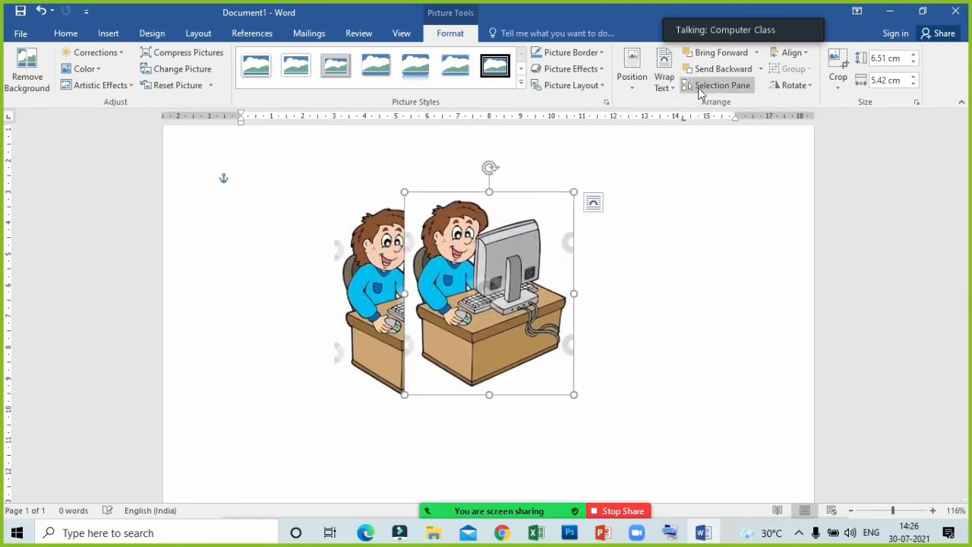
- View the picture list in the Selection Pane, close it, and send the front picture backward
click(702, 83)
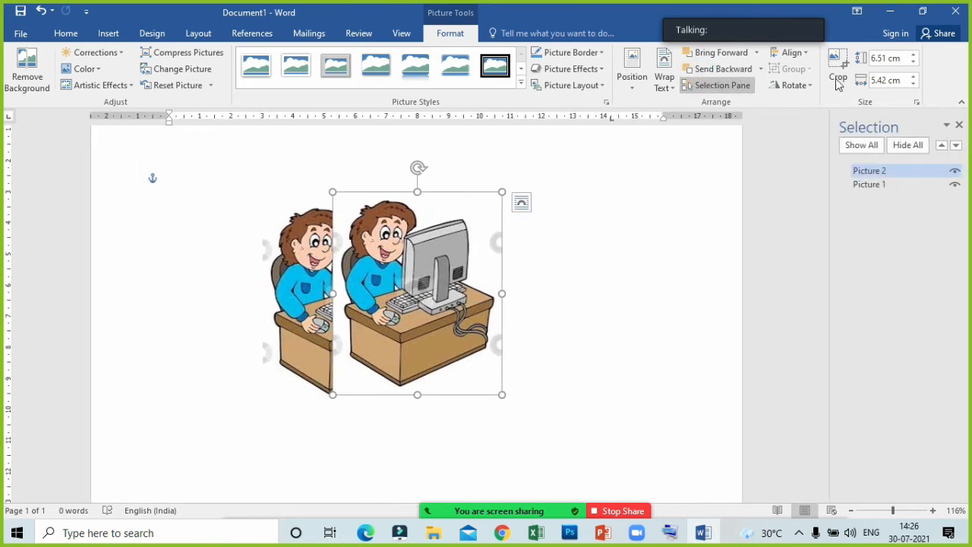
click(958, 127)
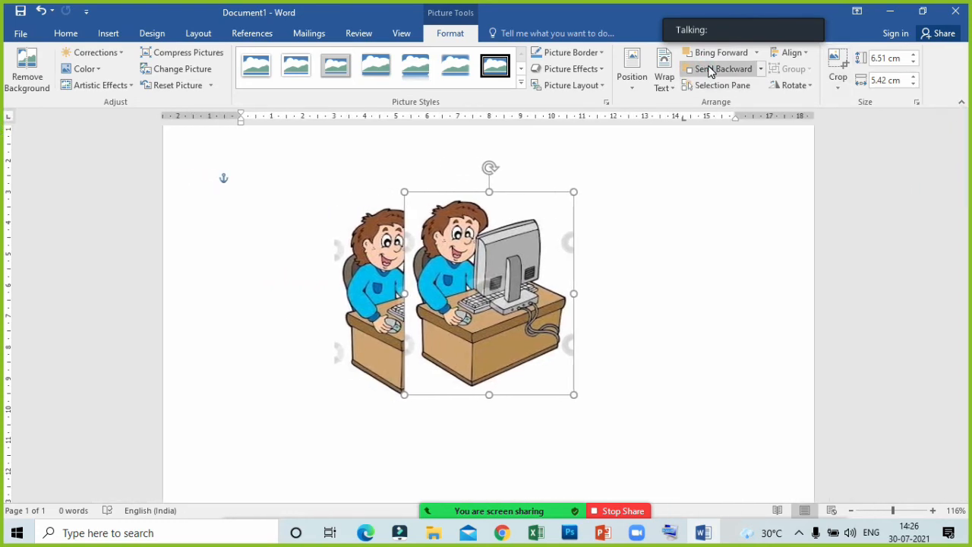
click(709, 69)
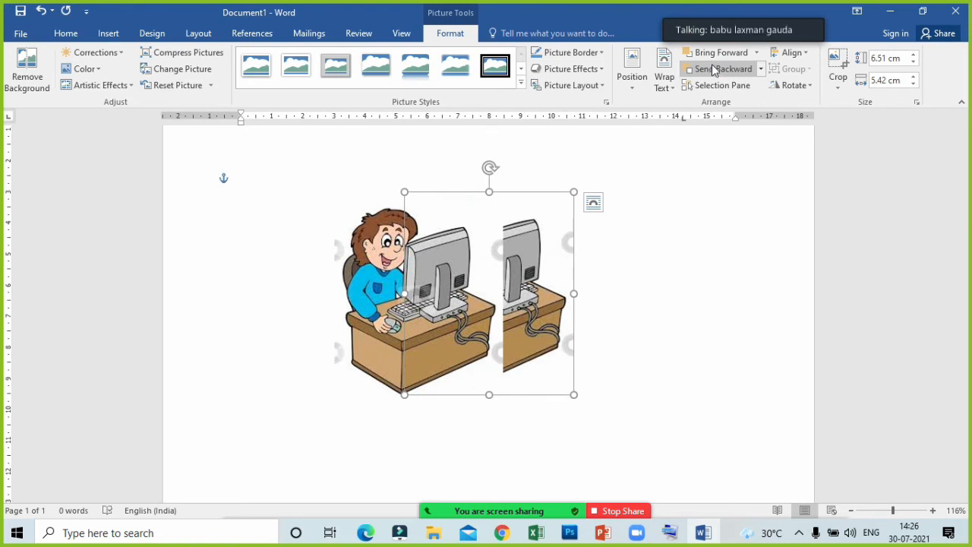
- Ask the fourth participant in the Zoom meeting to unmute, mute them again, and minimize the participants list
mouse_move(508, 495)
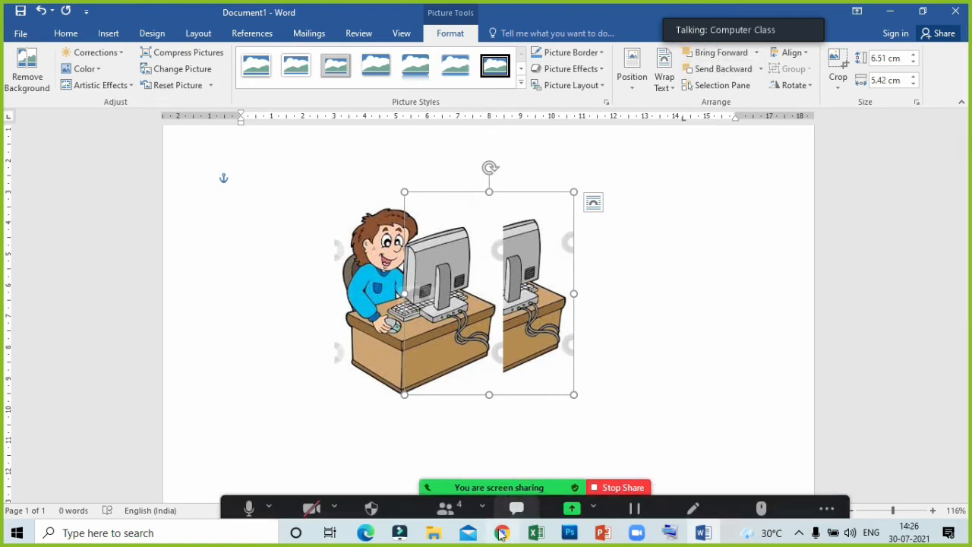
click(464, 495)
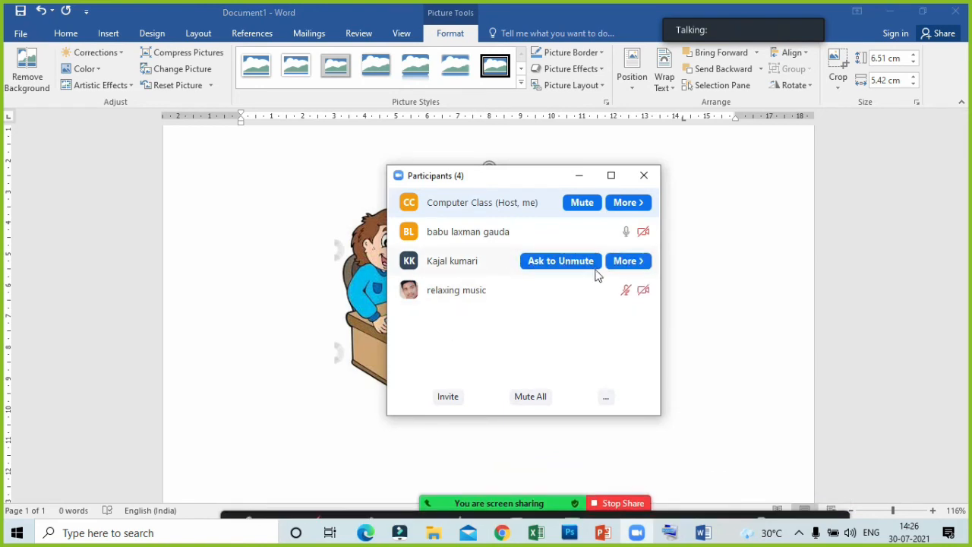
click(566, 292)
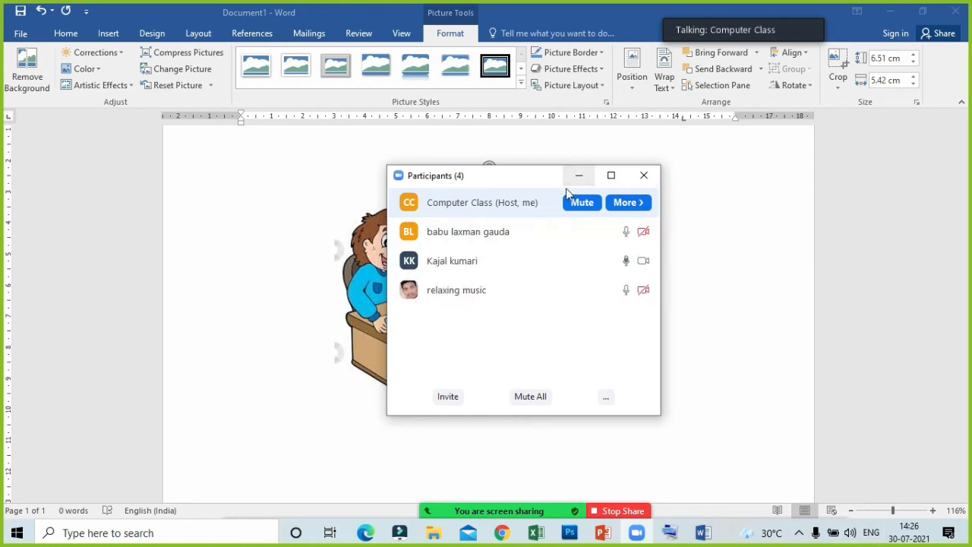
drag(562, 186, 619, 258)
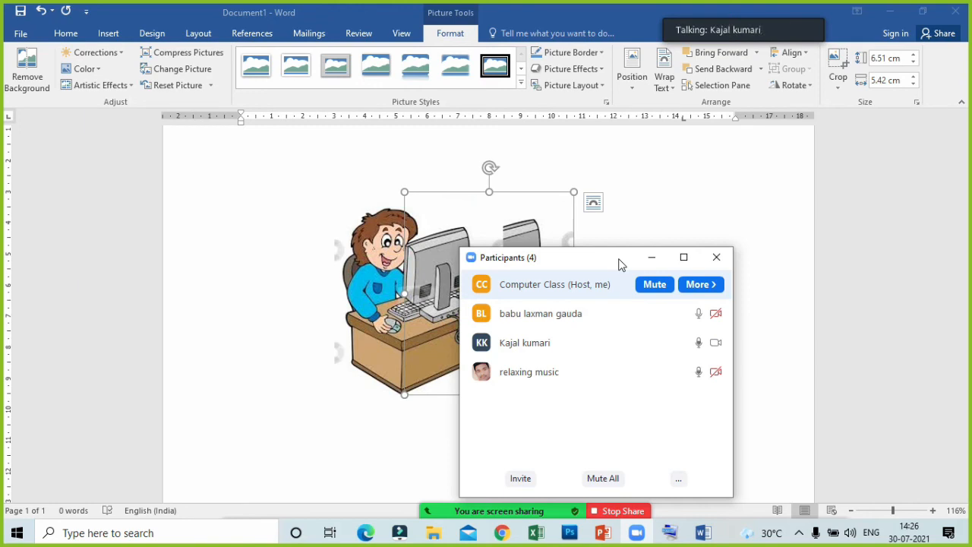
click(650, 377)
click(651, 257)
- Delete both overlapping pictures from the Word document
click(465, 245)
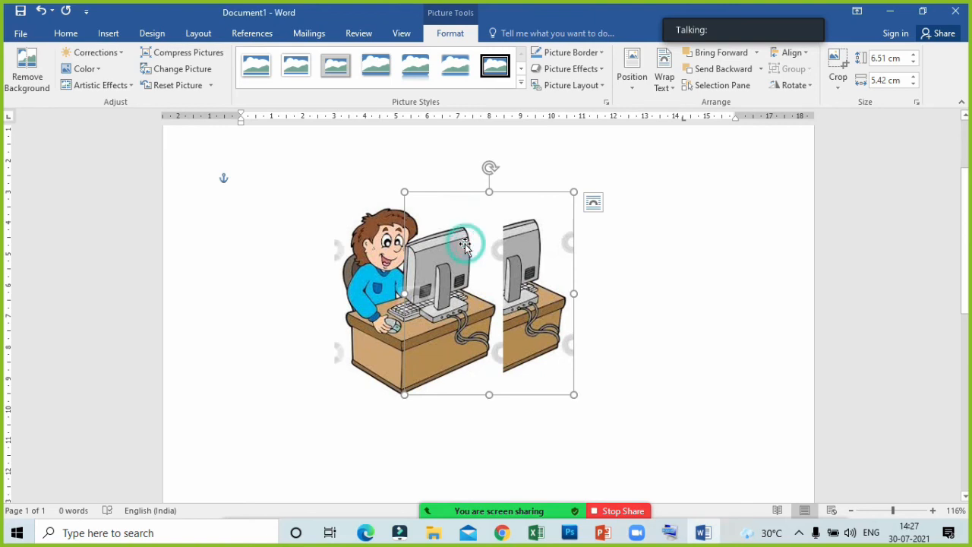
key(Delete)
click(437, 272)
key(Delete)
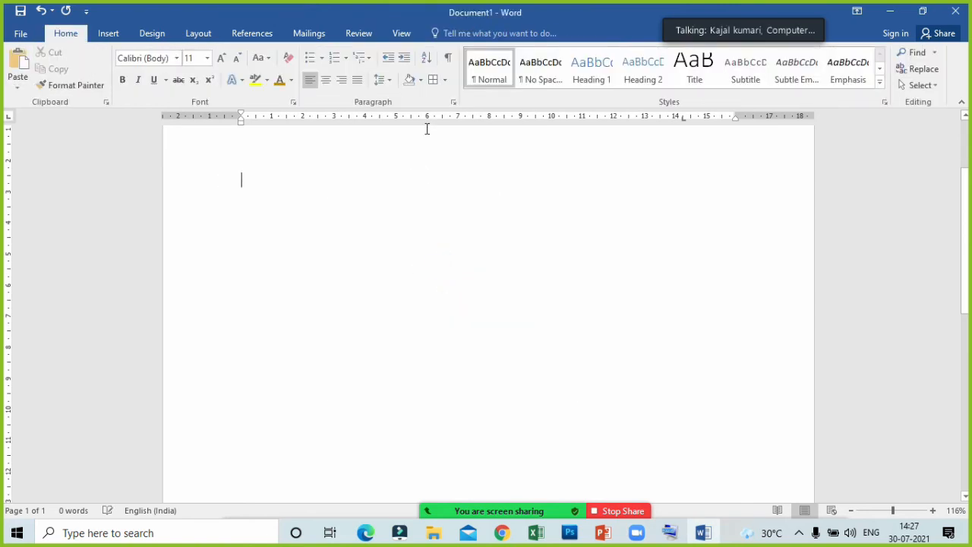
- Mute the third participant in the Zoom meeting's participants list and minimize the list
click(450, 513)
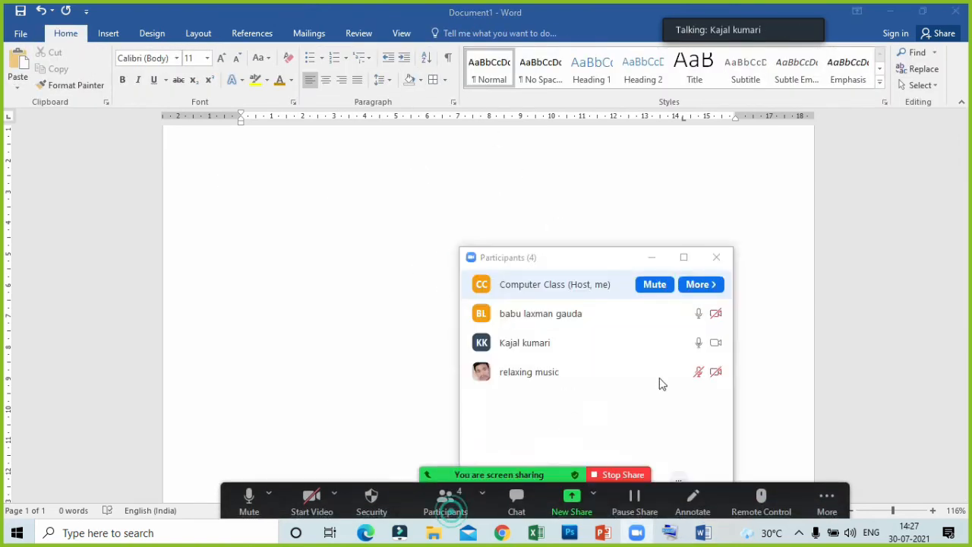
click(658, 343)
click(651, 260)
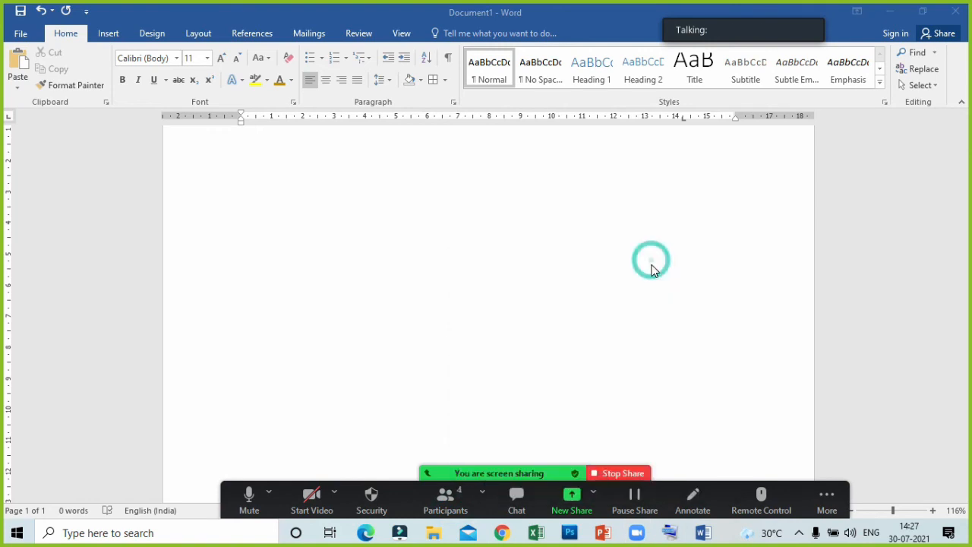
- Insert a rectangle about 5.72 cm high and 7.62 cm wide near the top centre of the Word page
click(110, 35)
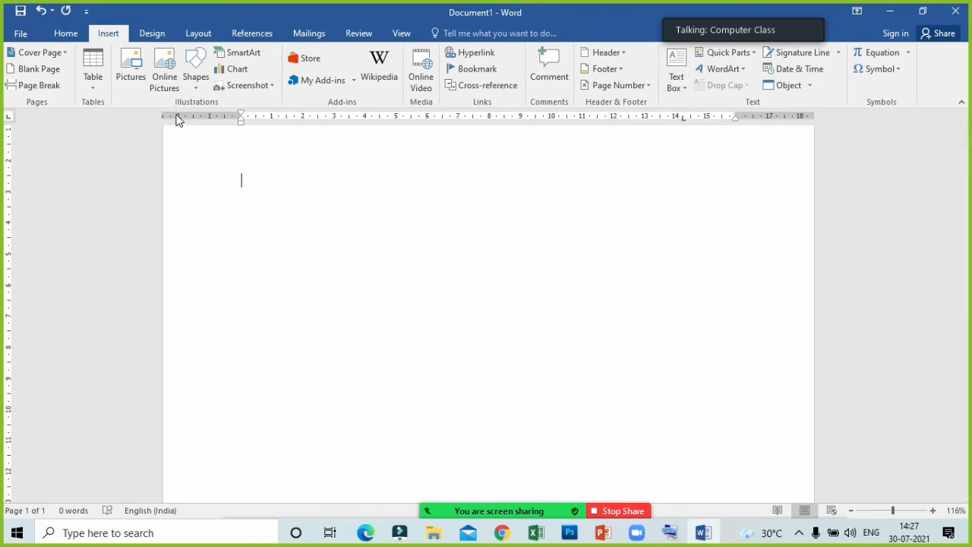
click(193, 62)
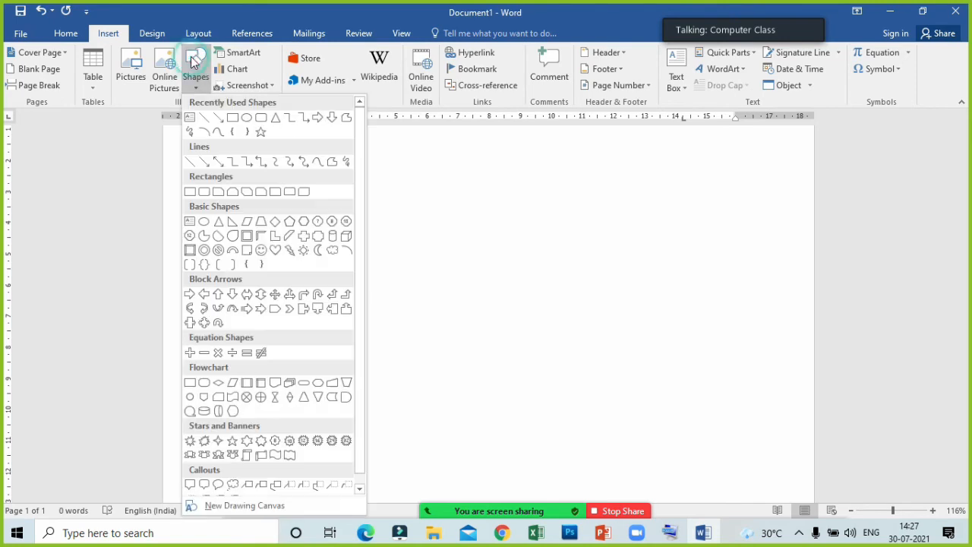
click(232, 118)
mouse_move(363, 170)
mouse_down()
mouse_move(511, 312)
mouse_move(602, 347)
mouse_up()
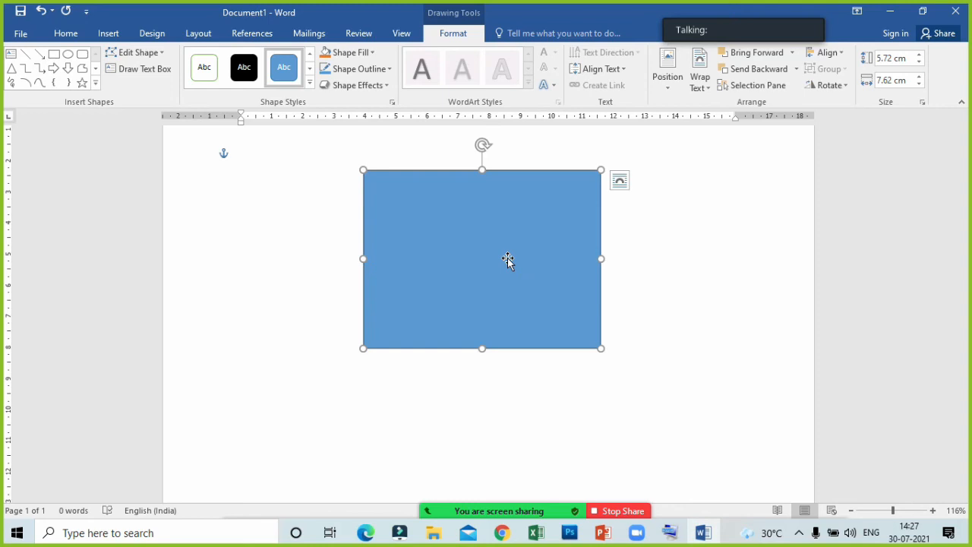
- Check the participants' microphone status in the Zoom participants list twice, minimizing the list each time
mouse_move(401, 488)
click(445, 498)
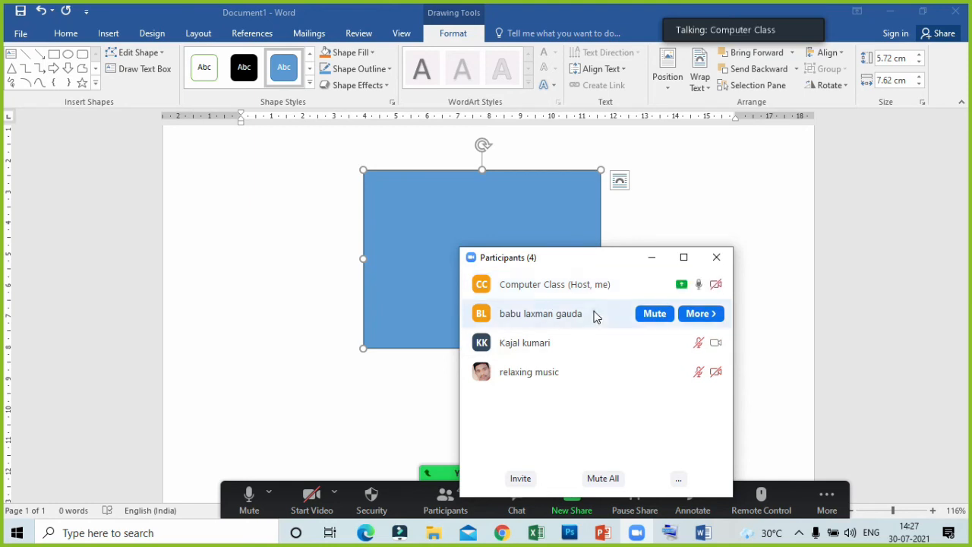
click(608, 384)
click(654, 448)
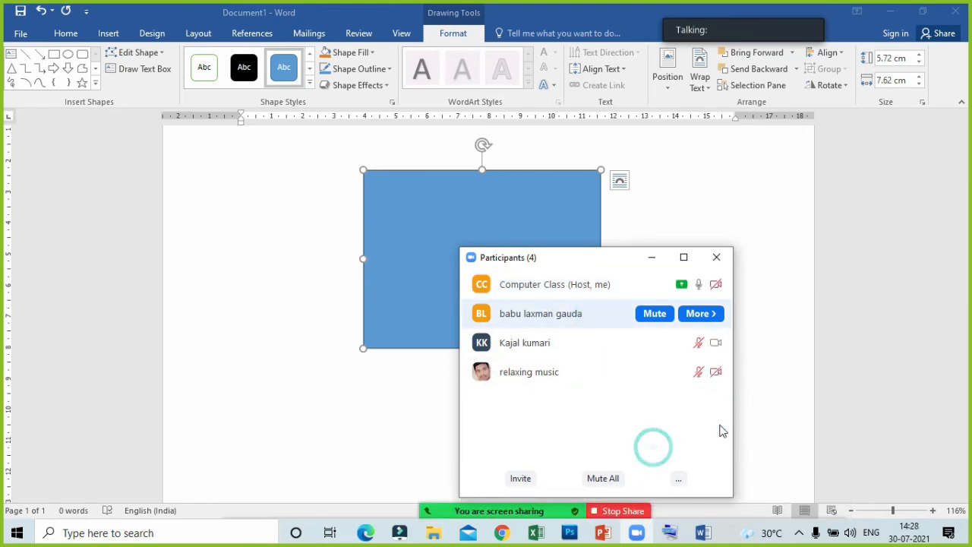
click(656, 341)
click(653, 257)
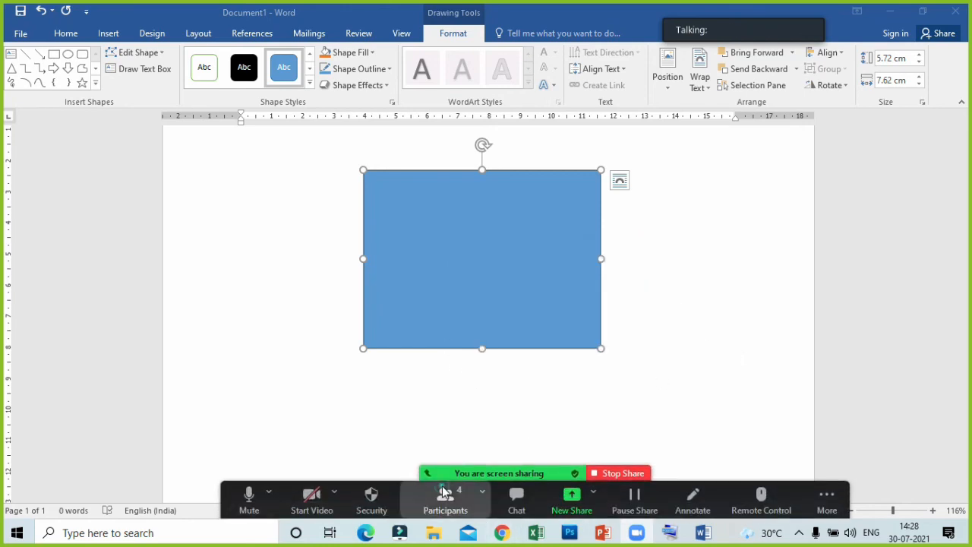
click(444, 498)
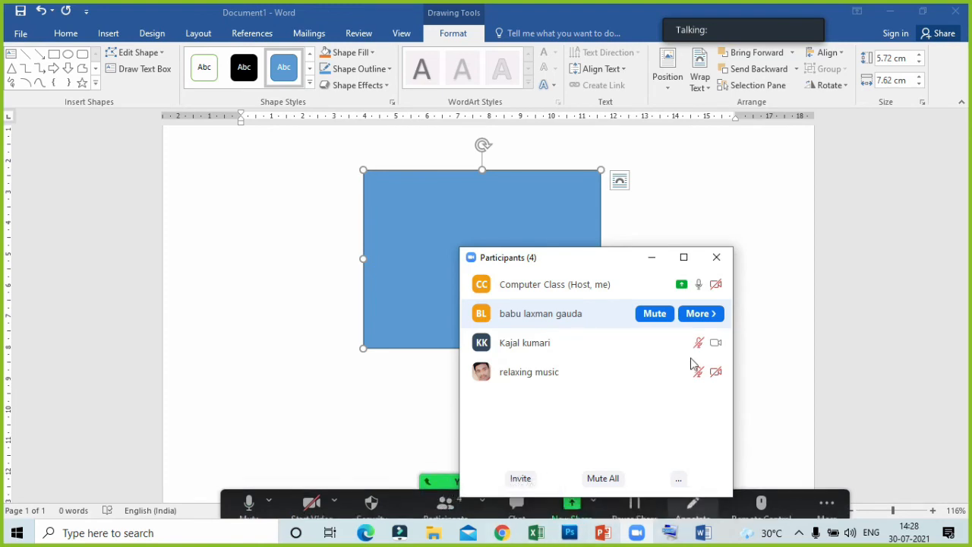
click(655, 265)
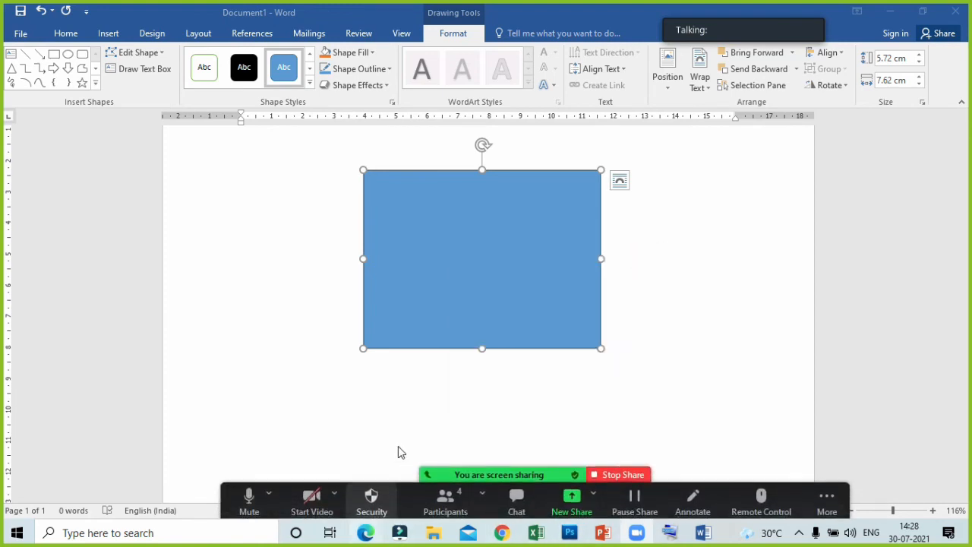
- Move the blue rectangle slightly down and to the left in the Word document, and reselect it
click(458, 275)
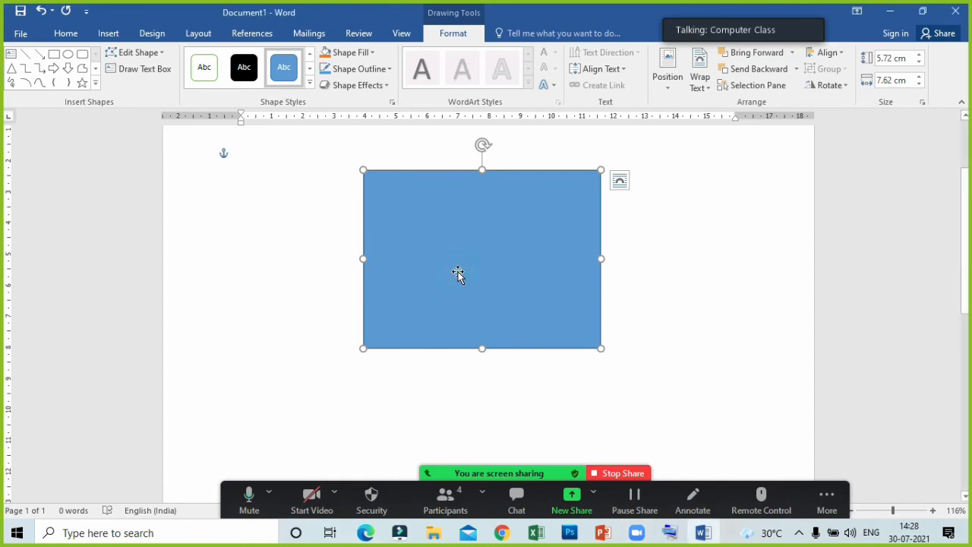
mouse_move(458, 275)
mouse_down()
mouse_move(458, 306)
mouse_move(451, 289)
mouse_up()
click(626, 307)
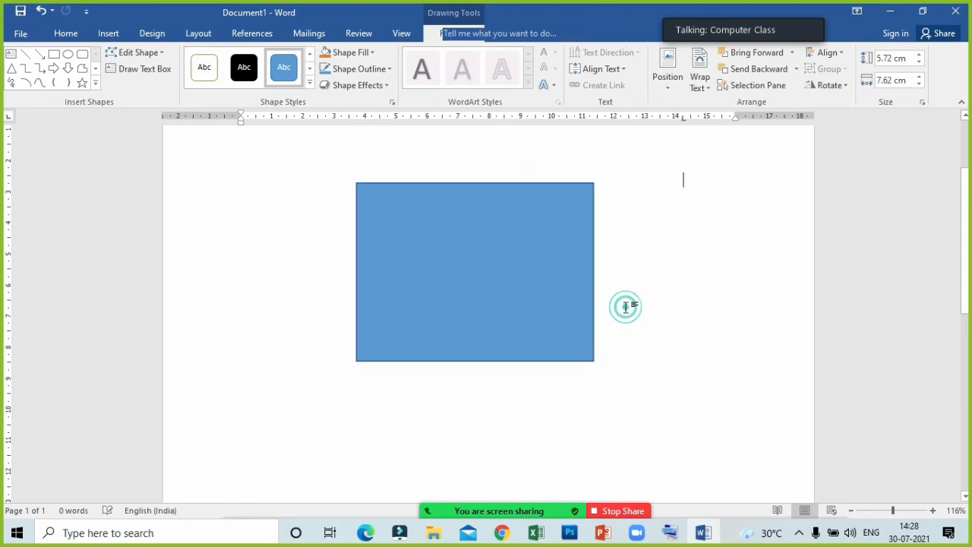
click(493, 284)
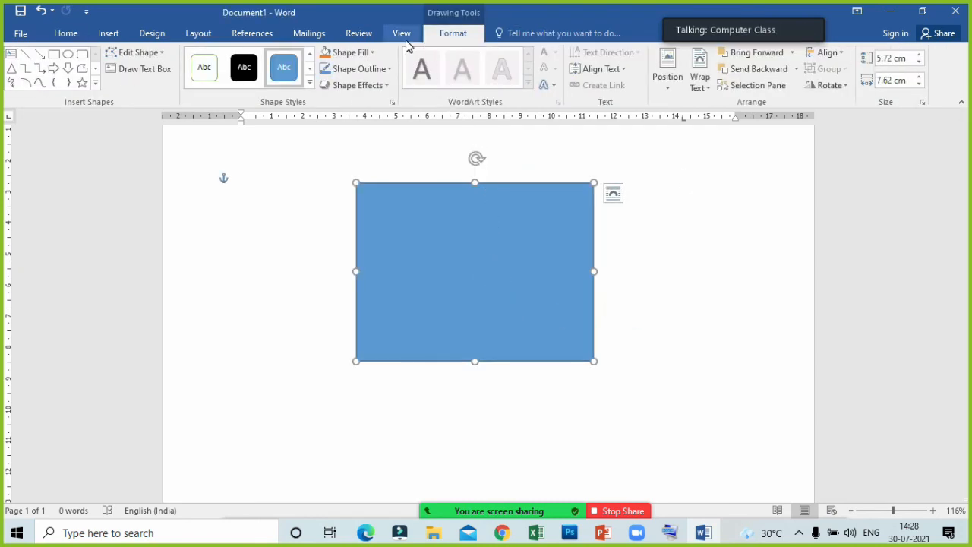
- Open the Zoom participants list and move its window beside the rectangle, restoring it to normal size
mouse_move(499, 511)
click(445, 497)
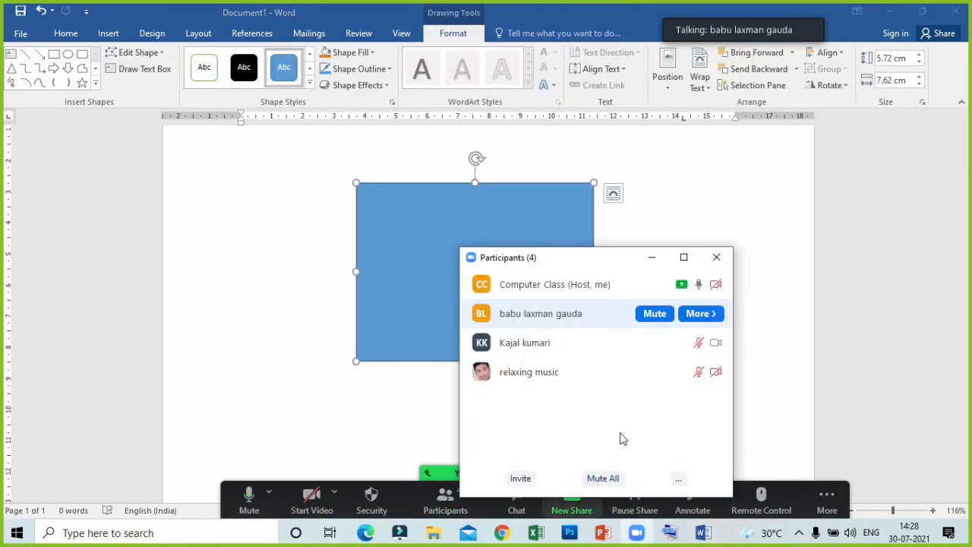
mouse_move(646, 345)
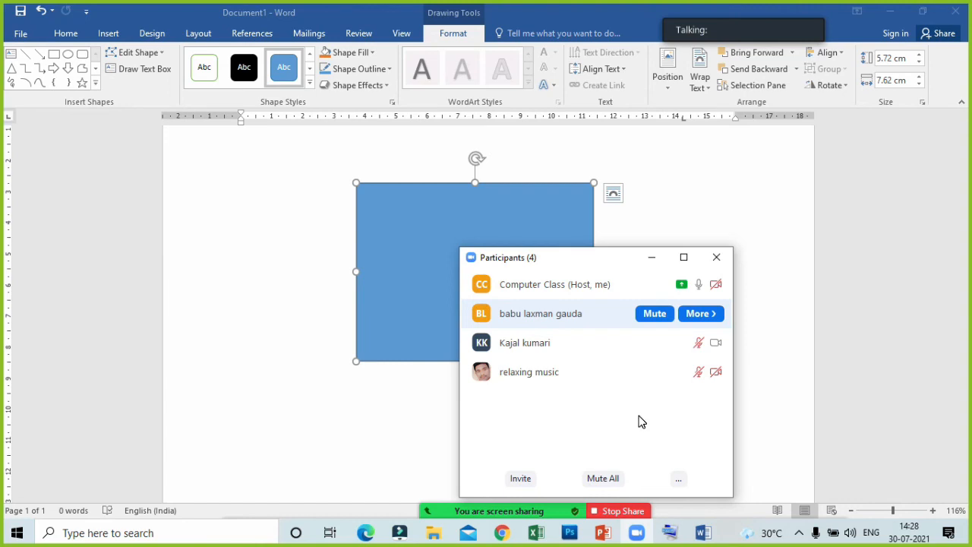
mouse_move(646, 292)
drag(615, 266, 774, 169)
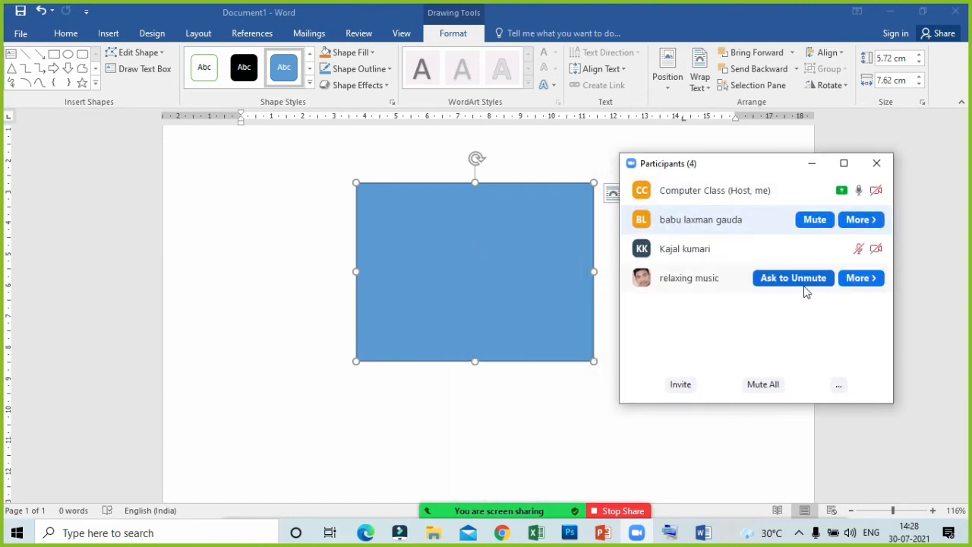
double_click(727, 169)
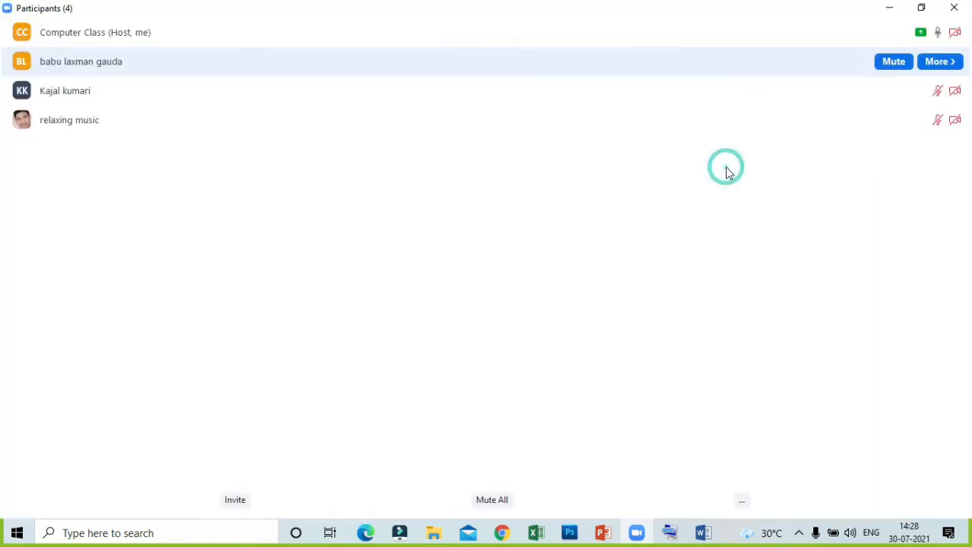
click(921, 7)
- Ask the fourth participant in the Zoom meeting to unmute and minimize the participants list
click(770, 221)
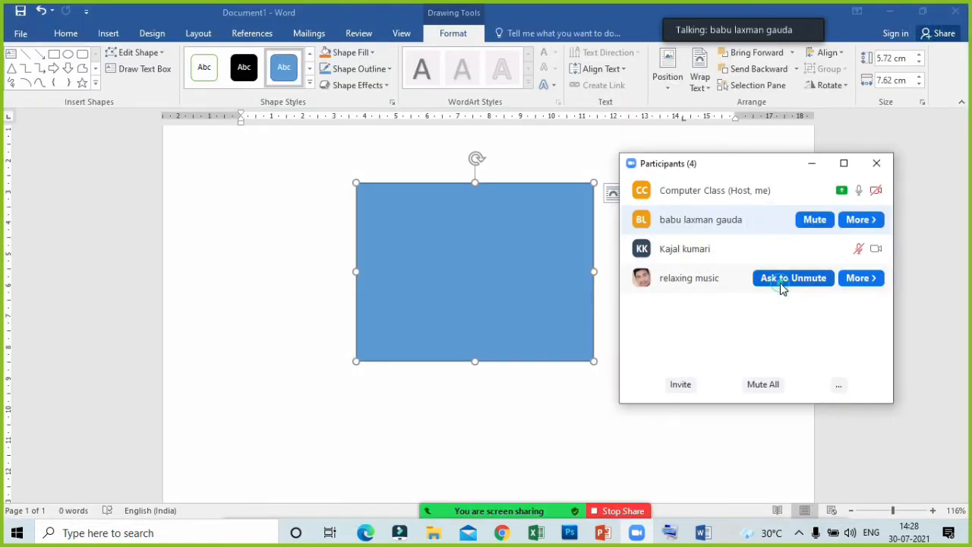
click(783, 279)
click(496, 252)
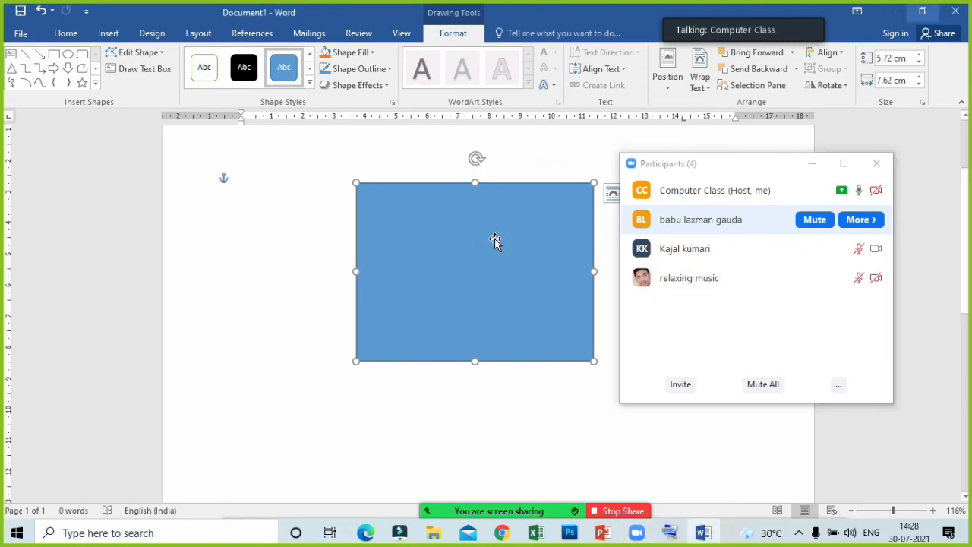
click(810, 163)
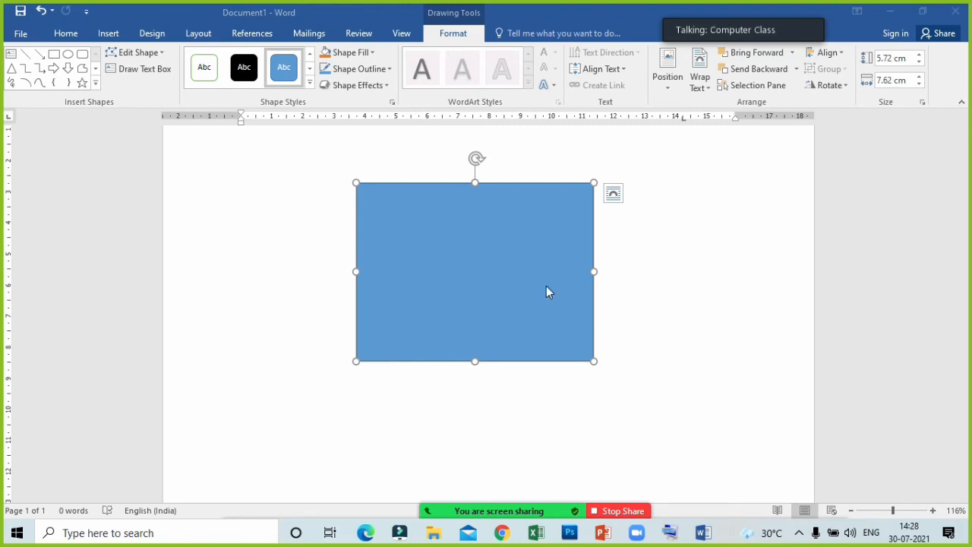
- Reopen the Zoom participants list, mute the unmuted participant in the third row, and minimize the list
click(524, 257)
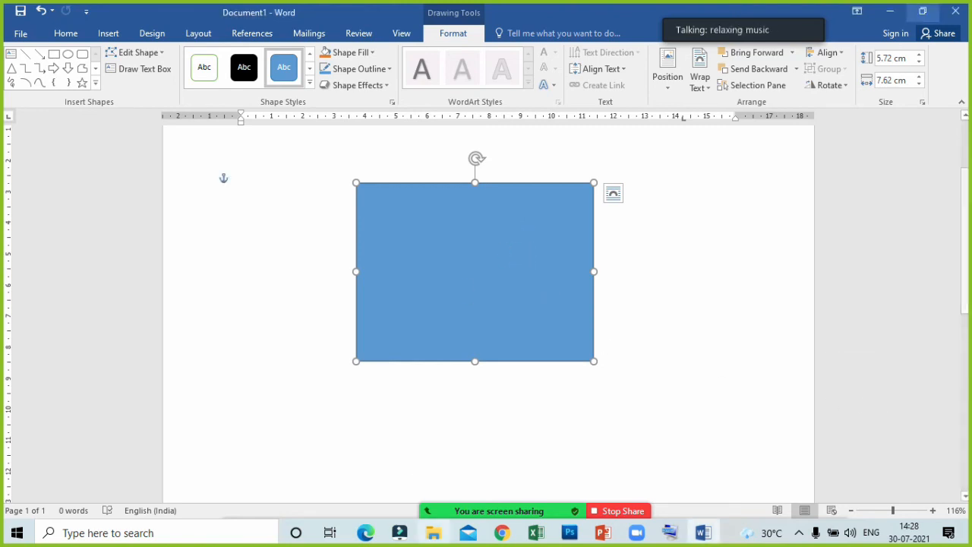
click(461, 509)
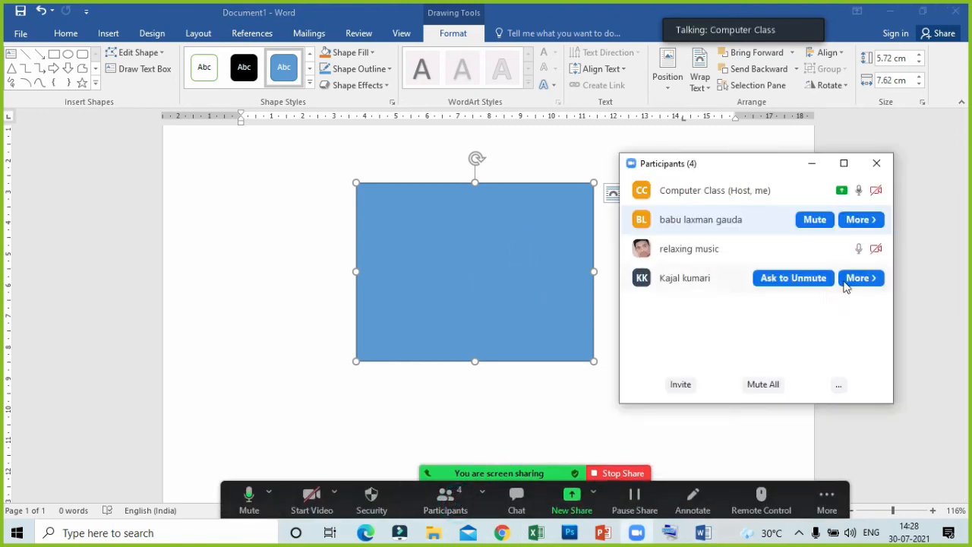
click(815, 249)
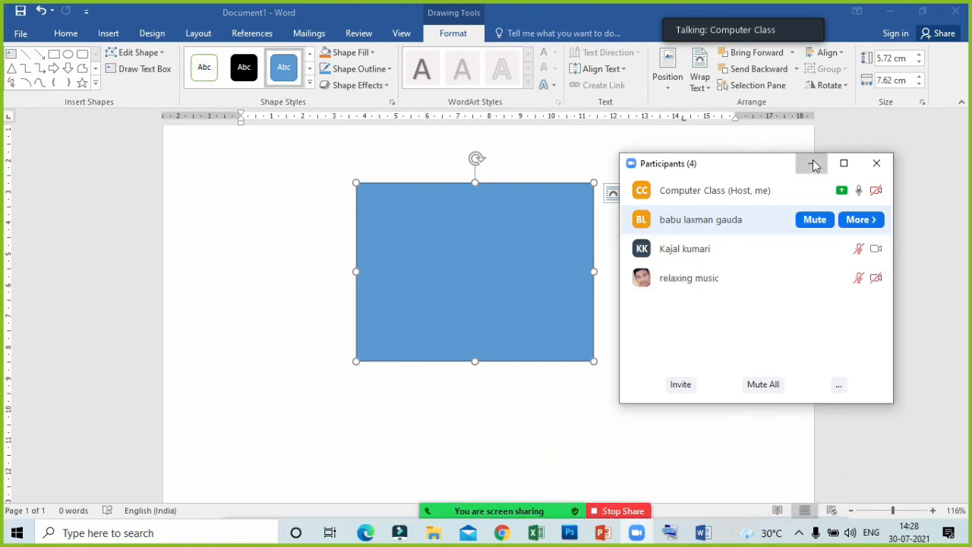
click(812, 163)
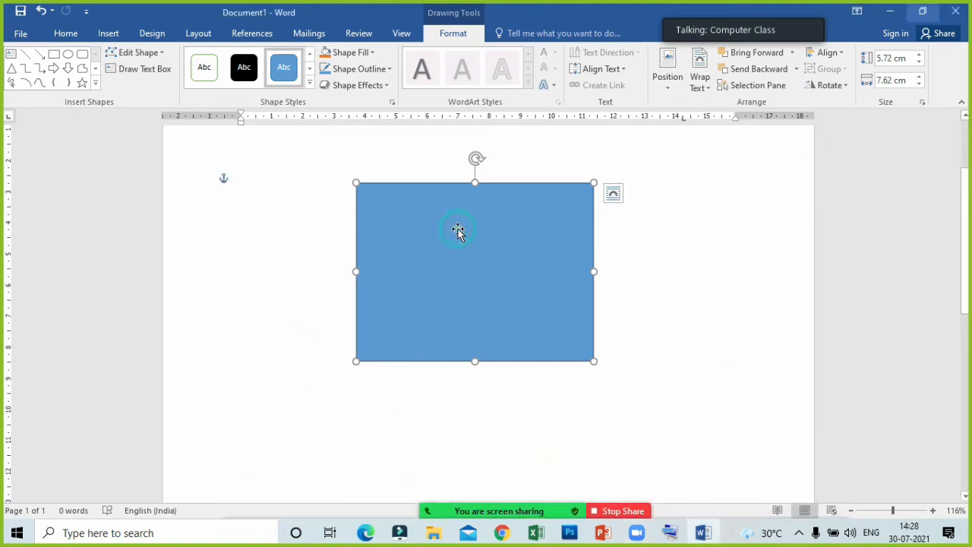
- View the Shape Fill options for the selected rectangle in Word and close them
click(372, 54)
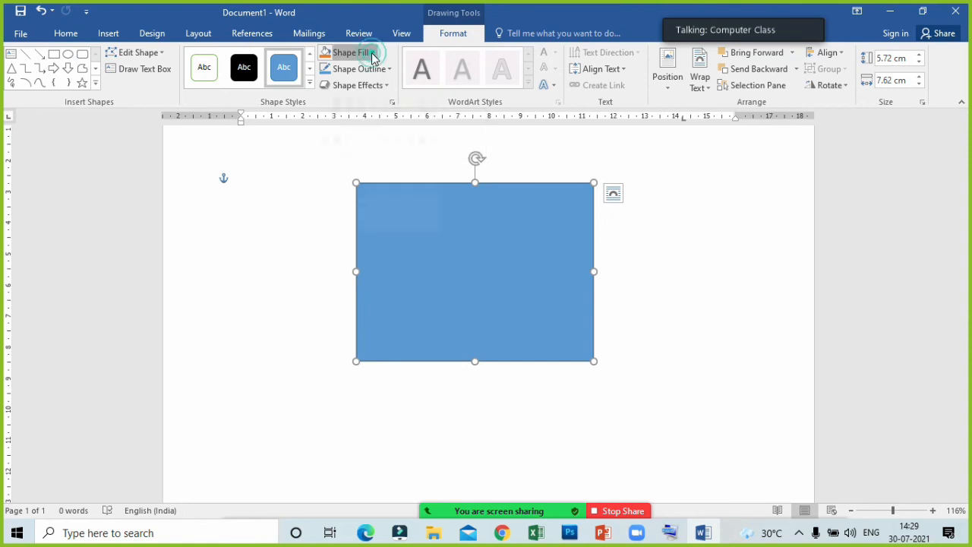
click(535, 258)
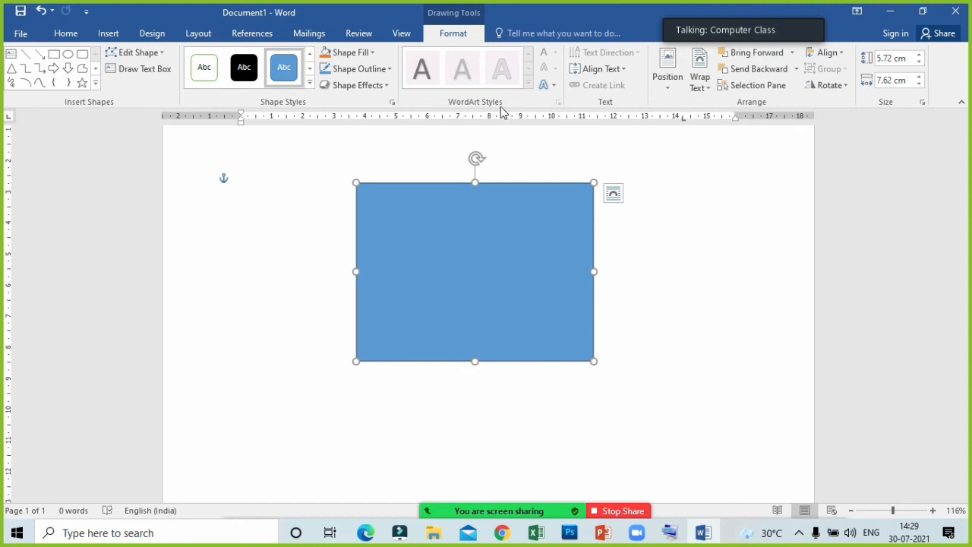
- Fill the selected rectangle with the blue-background lion picture found by searching Bing images for "lion"
click(370, 52)
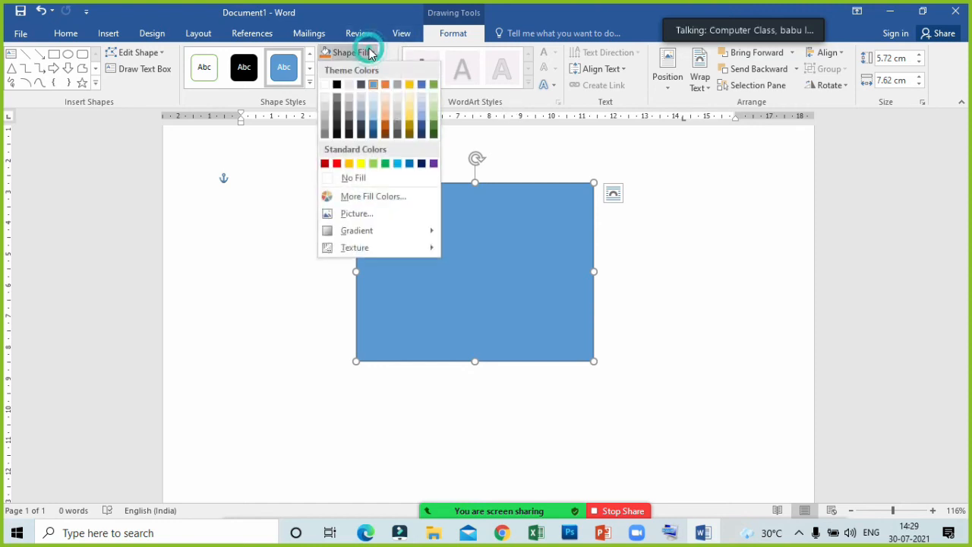
click(369, 218)
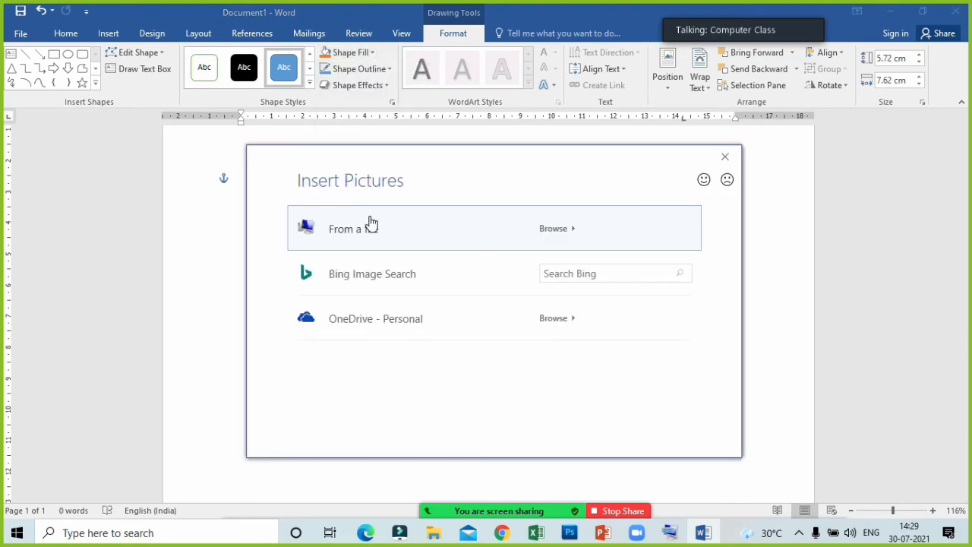
click(585, 278)
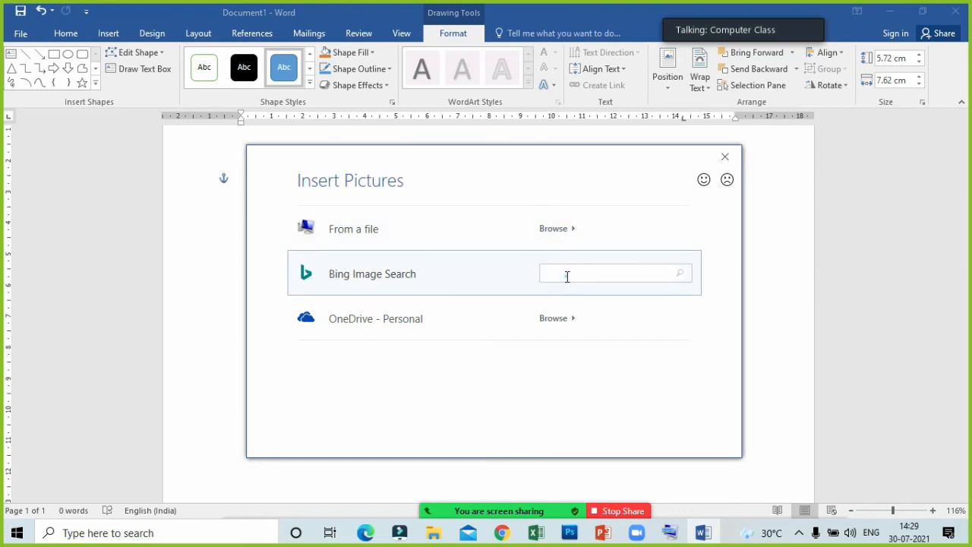
text(lion)
key(Return)
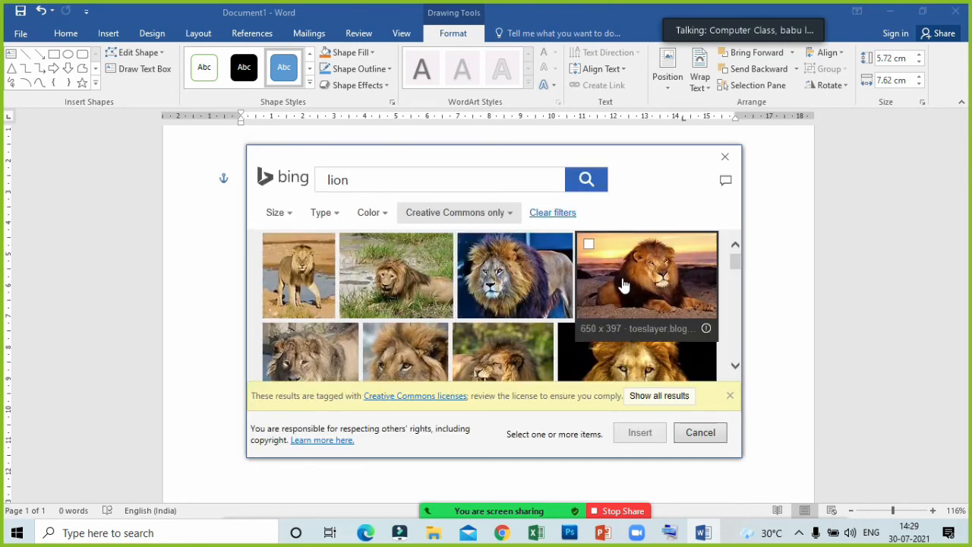
click(502, 267)
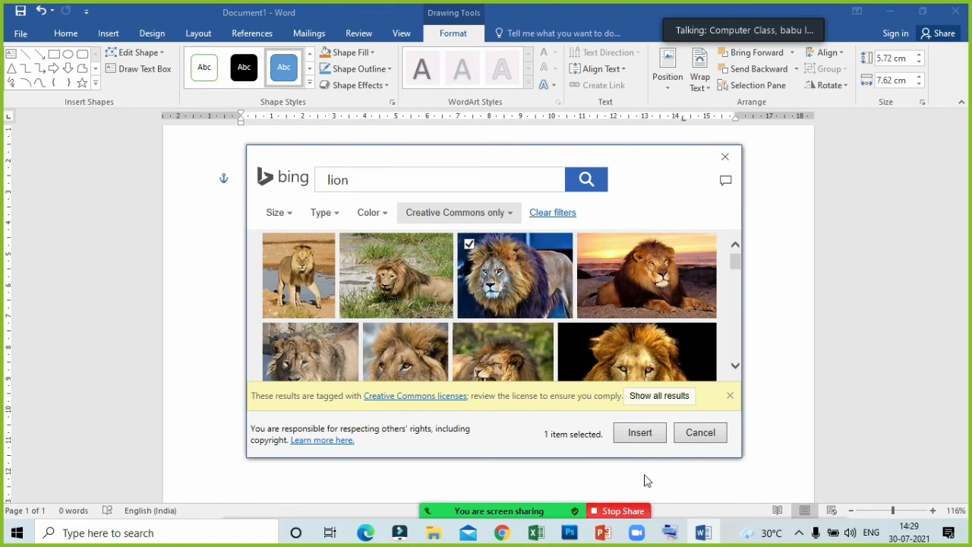
click(640, 435)
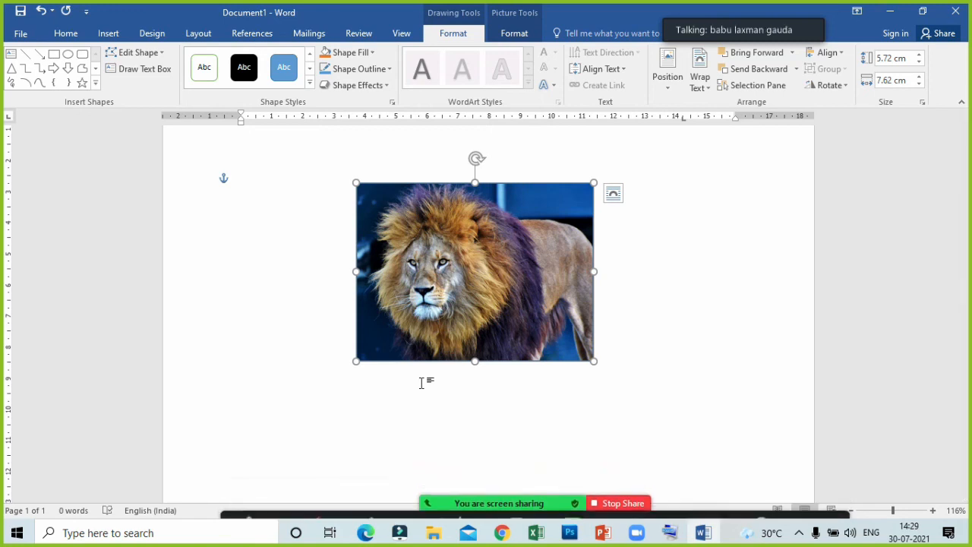
- View the gradient and texture fill options for the lion rectangle and close them without applying any
click(371, 54)
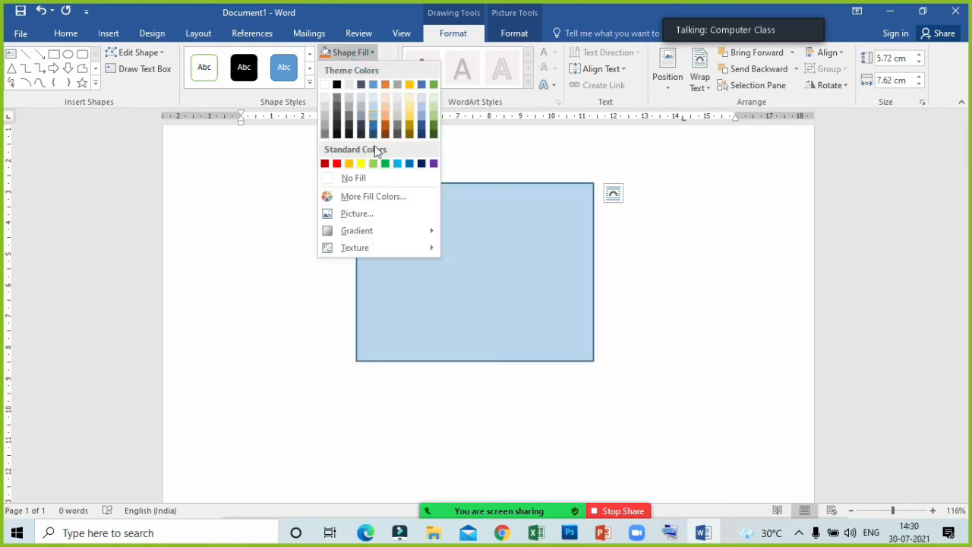
mouse_move(374, 229)
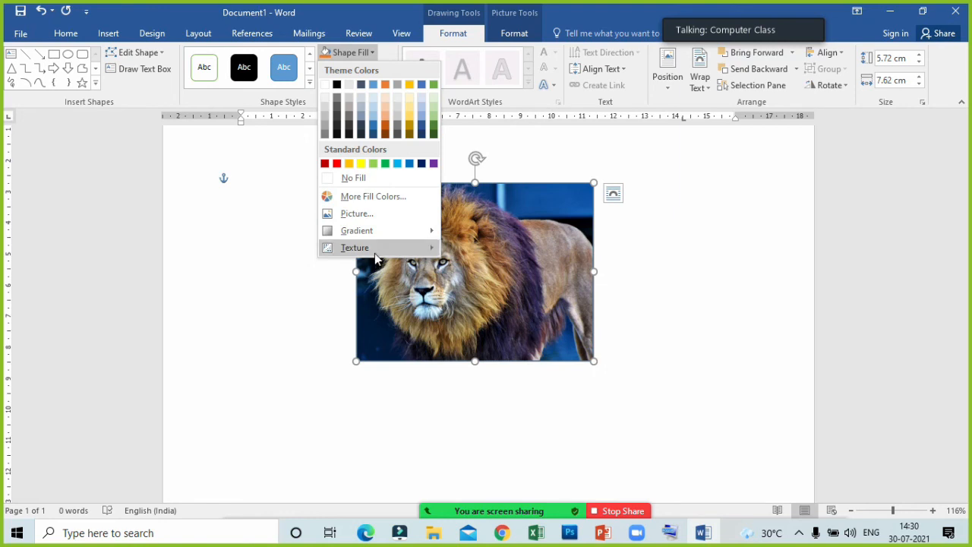
mouse_move(374, 255)
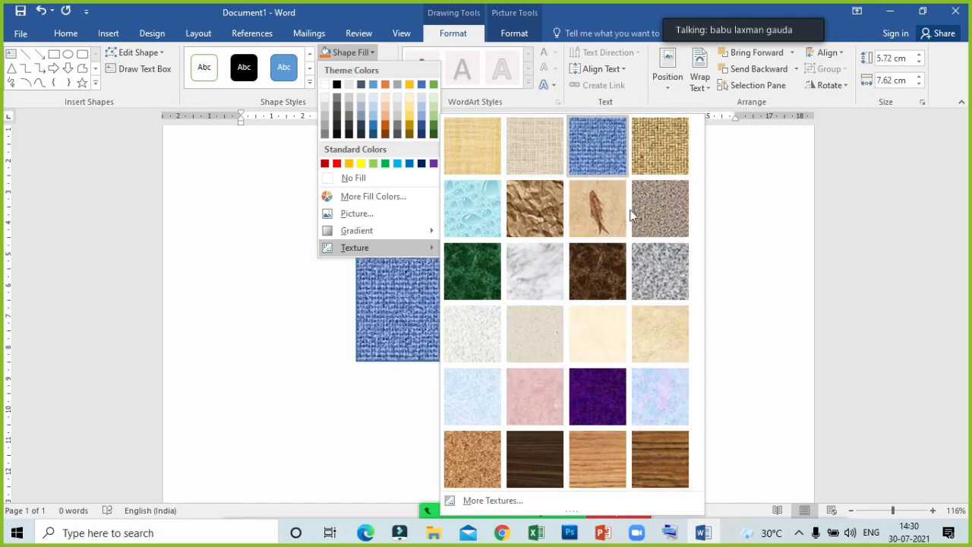
key(Escape)
key(Escape)
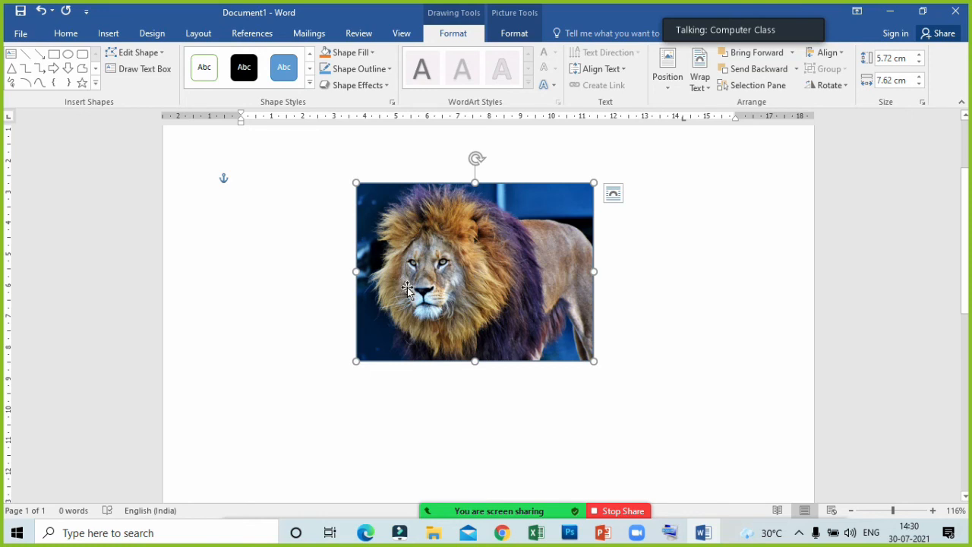
- Reposition the lion rectangle slightly lower and further left on the page, and deselect it
drag(406, 287, 455, 363)
drag(527, 374, 448, 326)
click(595, 360)
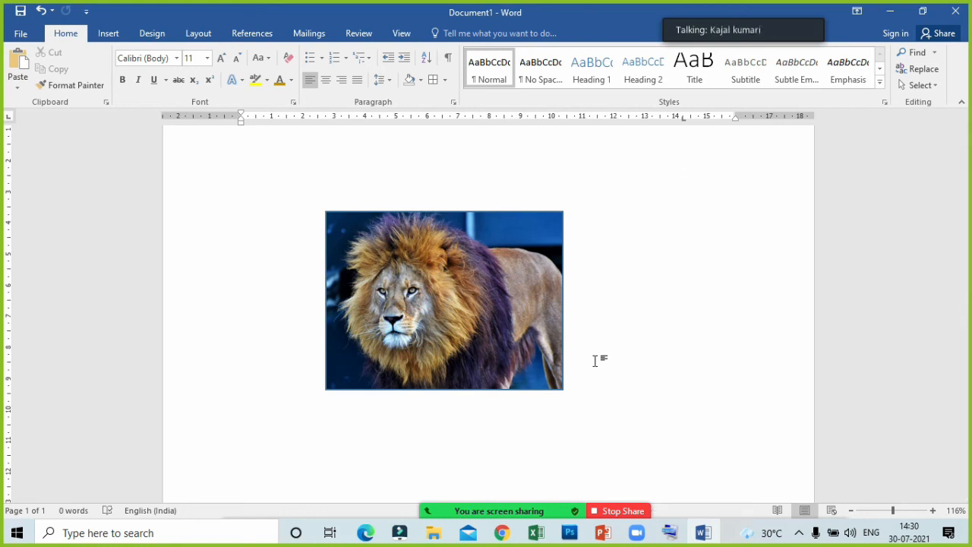
- Draw a heptagon about 4.94 cm high and 5.1 cm wide and place it beside the lion rectangle
click(110, 33)
click(196, 70)
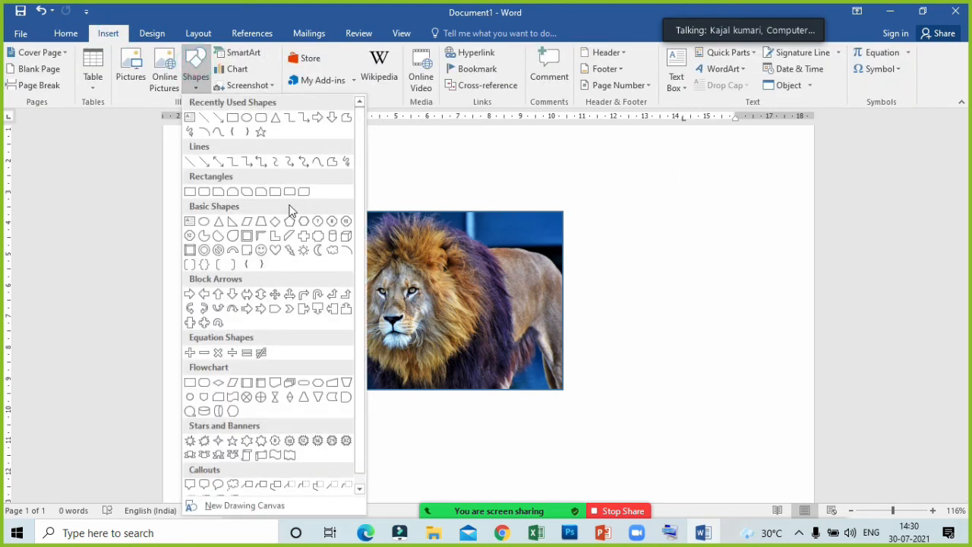
click(317, 221)
mouse_move(631, 230)
mouse_down()
mouse_move(726, 393)
mouse_move(791, 400)
mouse_up()
mouse_move(682, 341)
mouse_down()
mouse_move(655, 330)
mouse_move(659, 342)
mouse_up()
drag(674, 381, 674, 365)
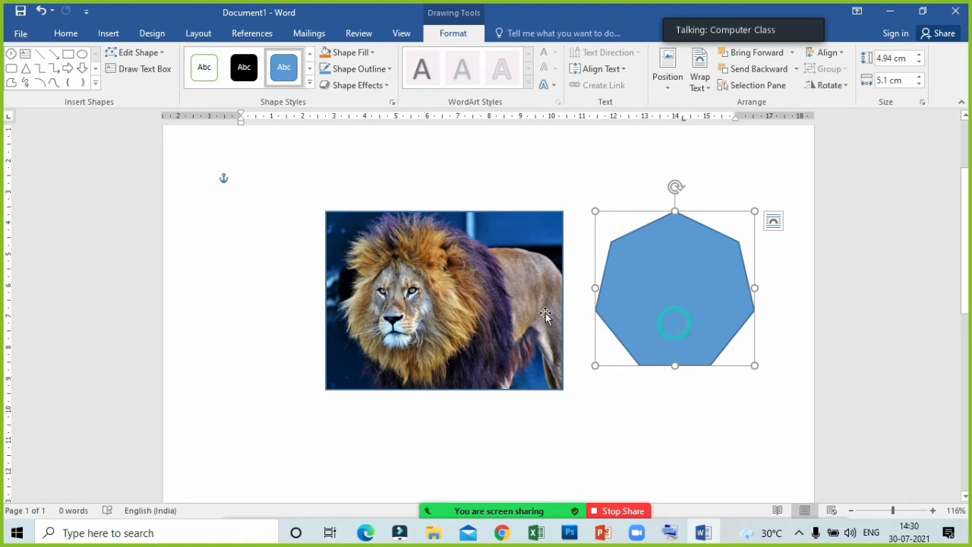
- Fill the heptagon with the blue floral cup picture found by searching Bing images for "cup", and deselect the shape
click(346, 53)
click(408, 214)
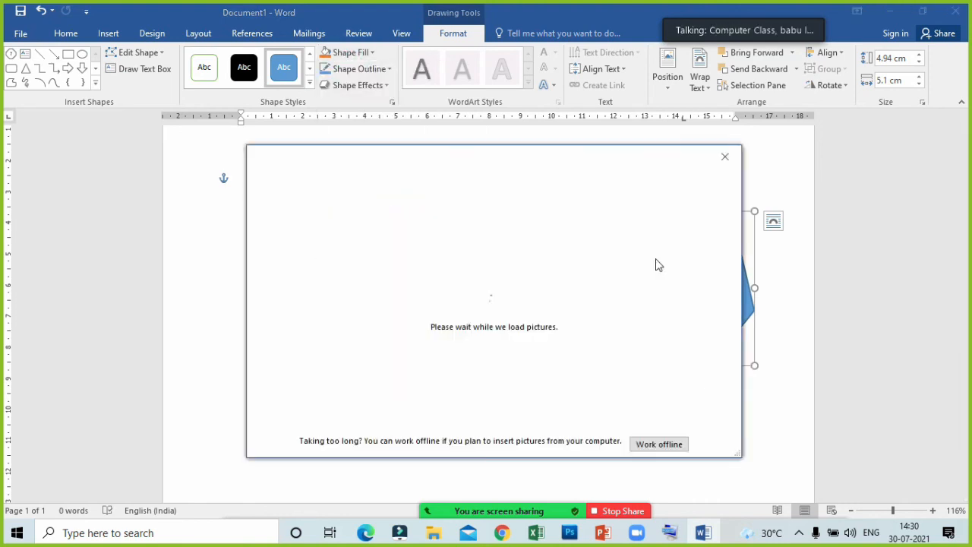
click(582, 275)
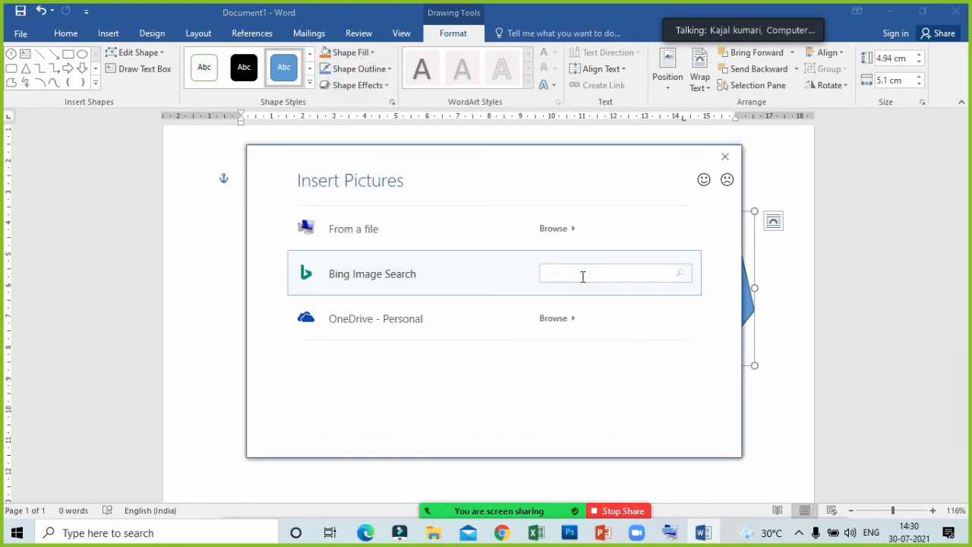
text(cup)
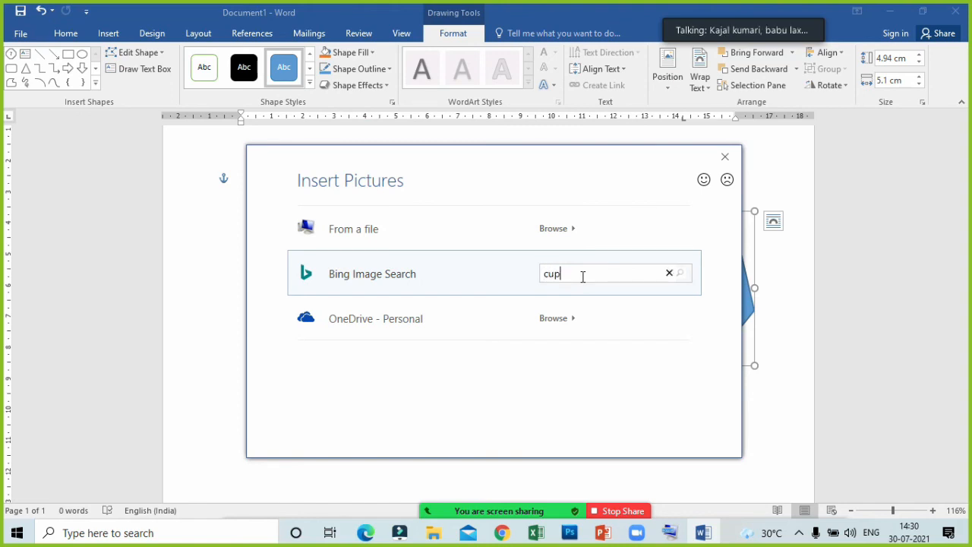
key(Return)
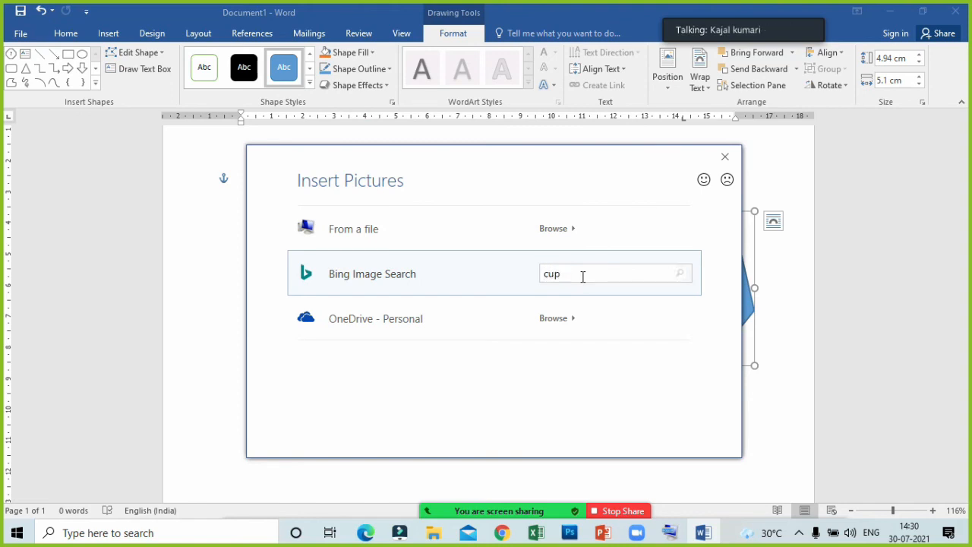
click(462, 282)
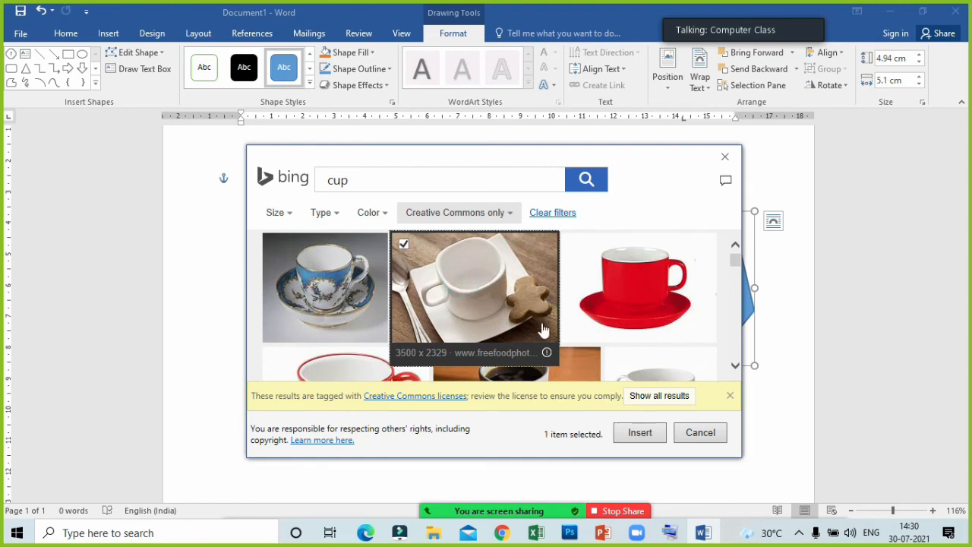
click(626, 435)
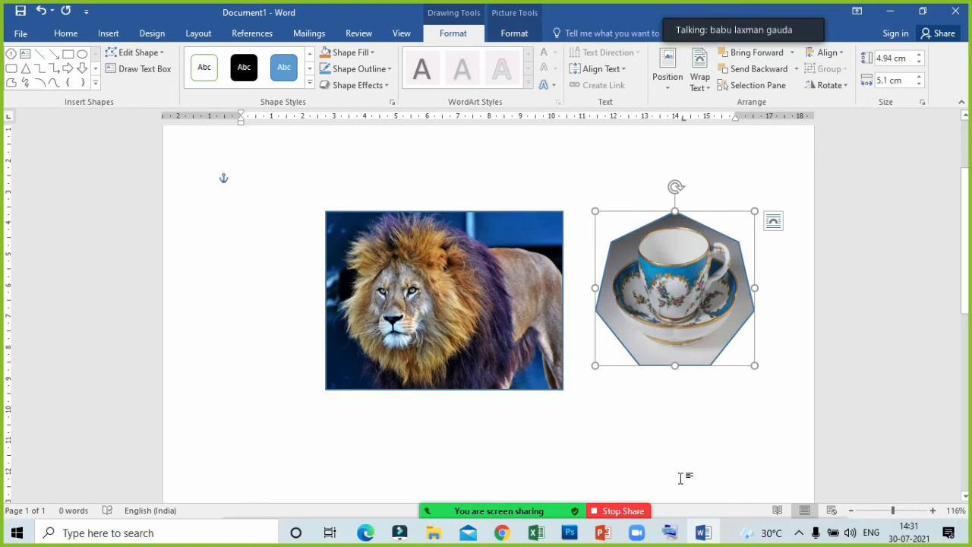
click(656, 433)
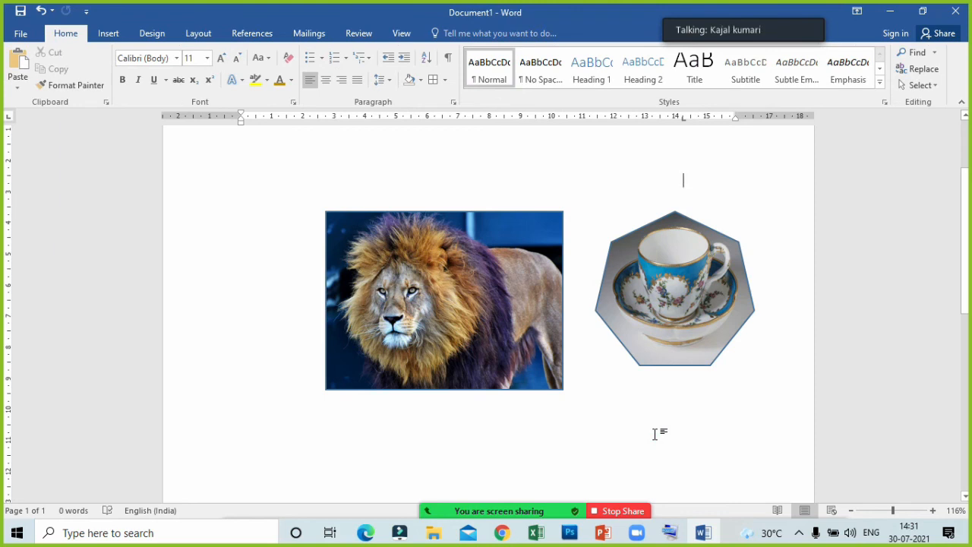
- Check the Zoom meeting's participants list twice, minimizing it each time
click(444, 501)
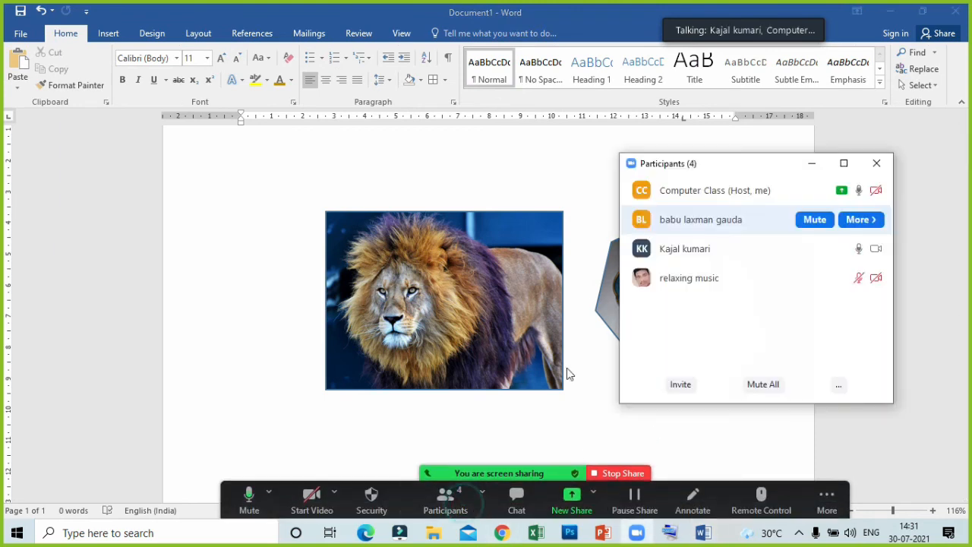
click(812, 165)
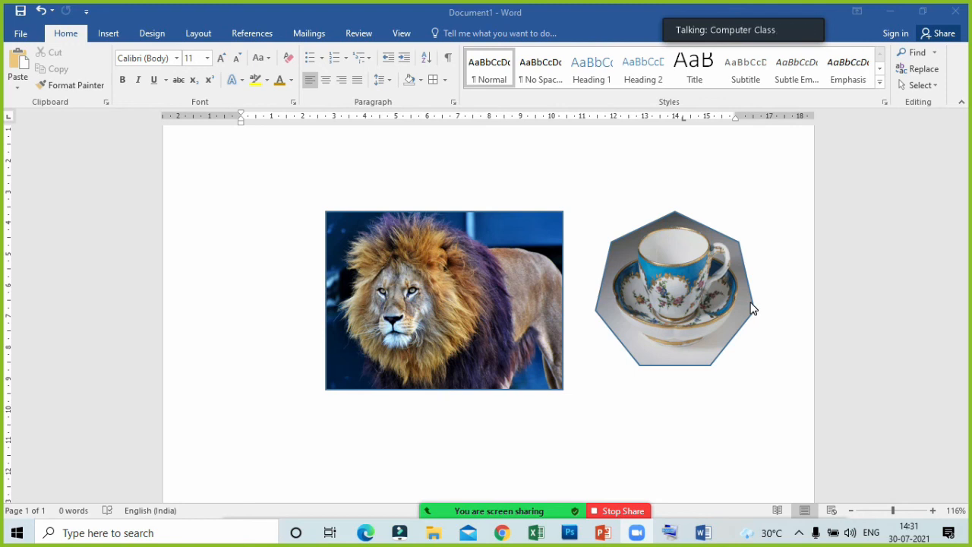
mouse_move(462, 499)
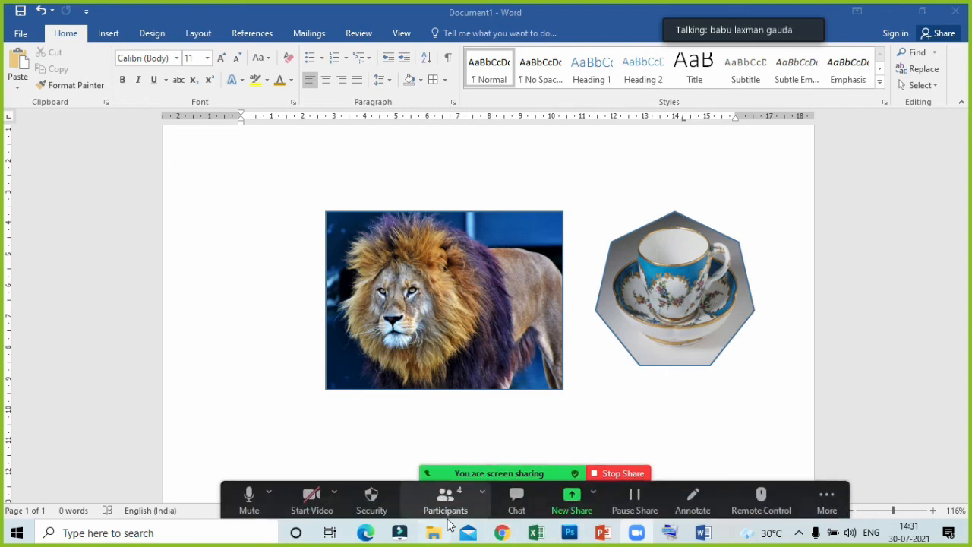
click(448, 524)
click(899, 28)
mouse_move(494, 507)
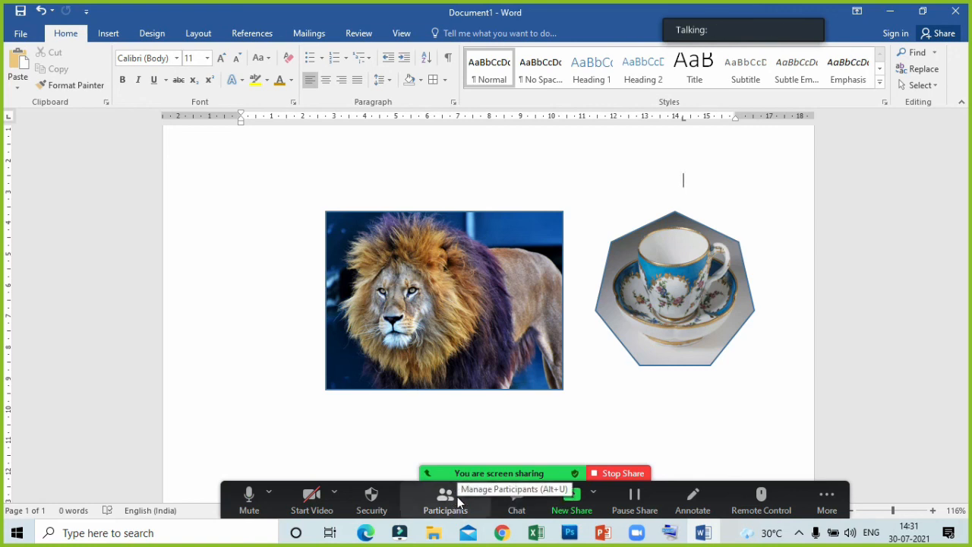
- Switch to Excel, create a blank workbook, and maximize its window
click(535, 534)
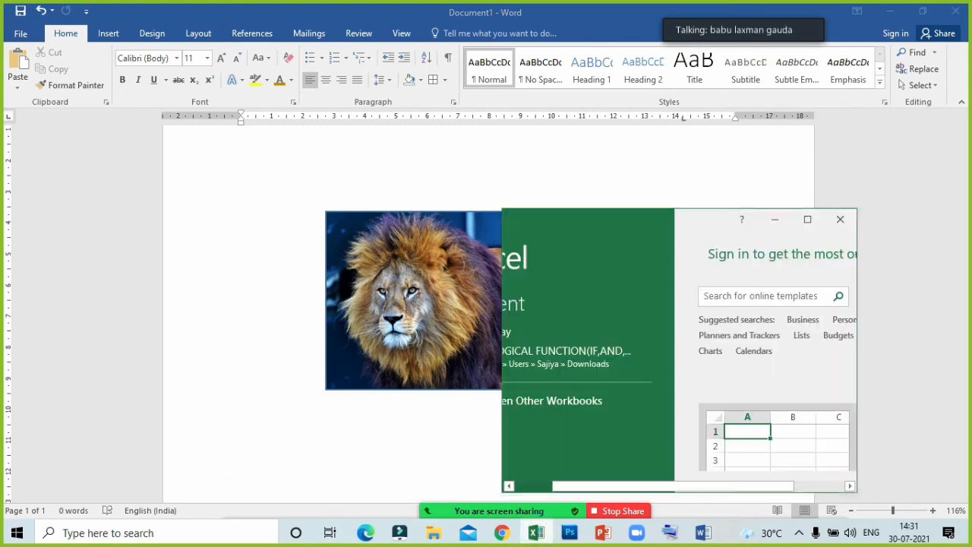
click(793, 435)
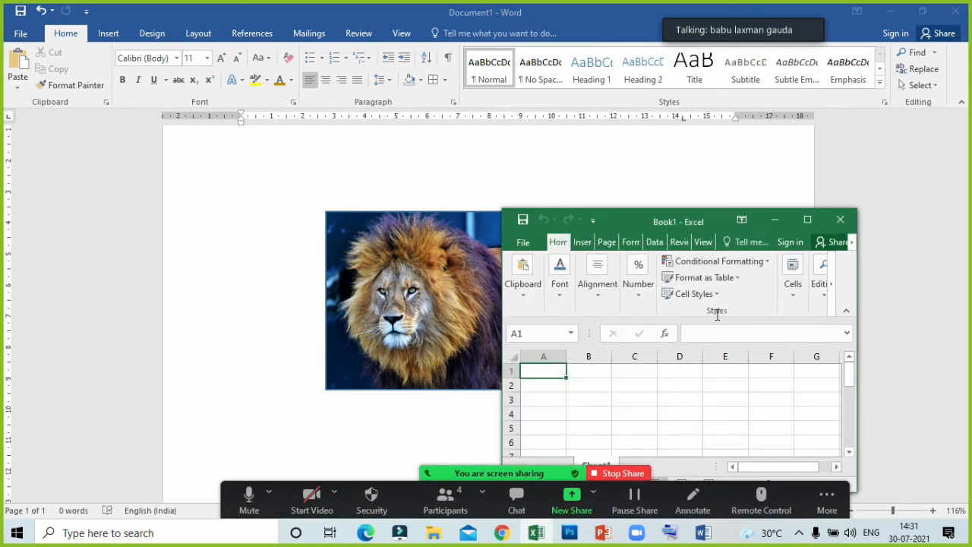
click(808, 224)
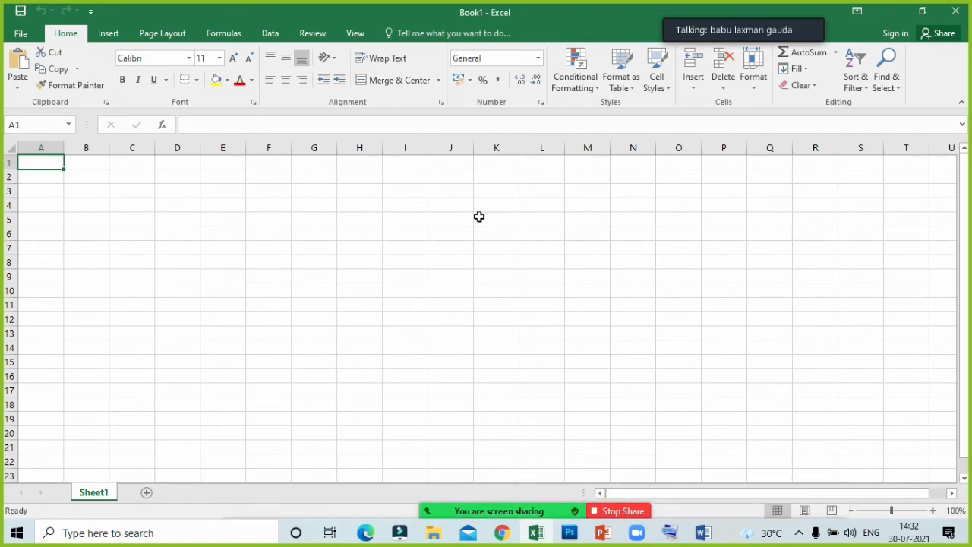
- Enter "a" in cell H6, reselect the cell, and delete its content
click(377, 233)
text(a)
click(376, 271)
click(377, 231)
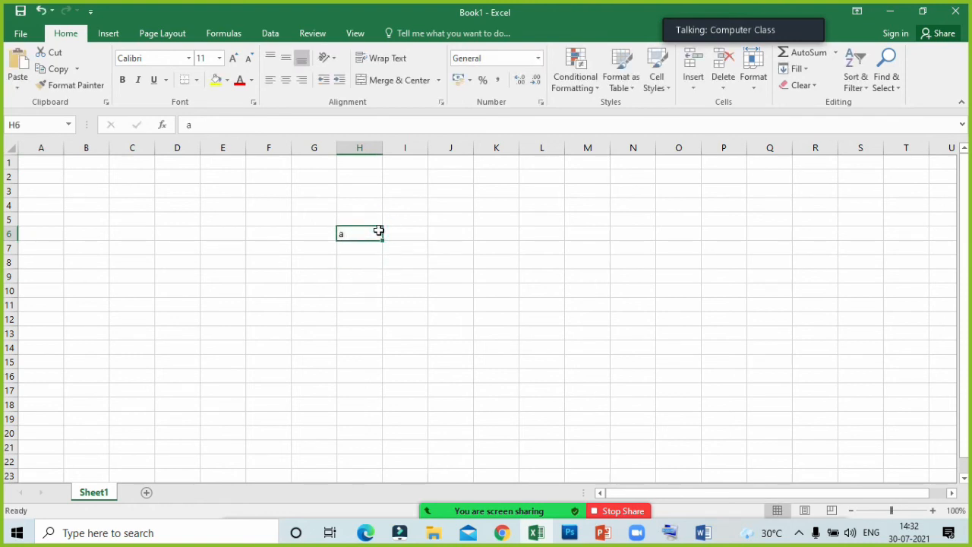
click(403, 331)
click(363, 233)
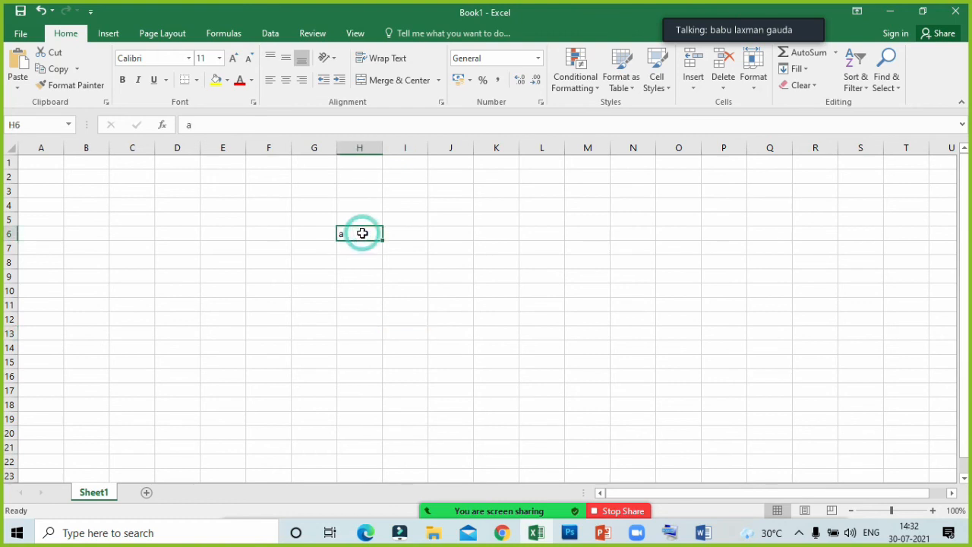
key(Delete)
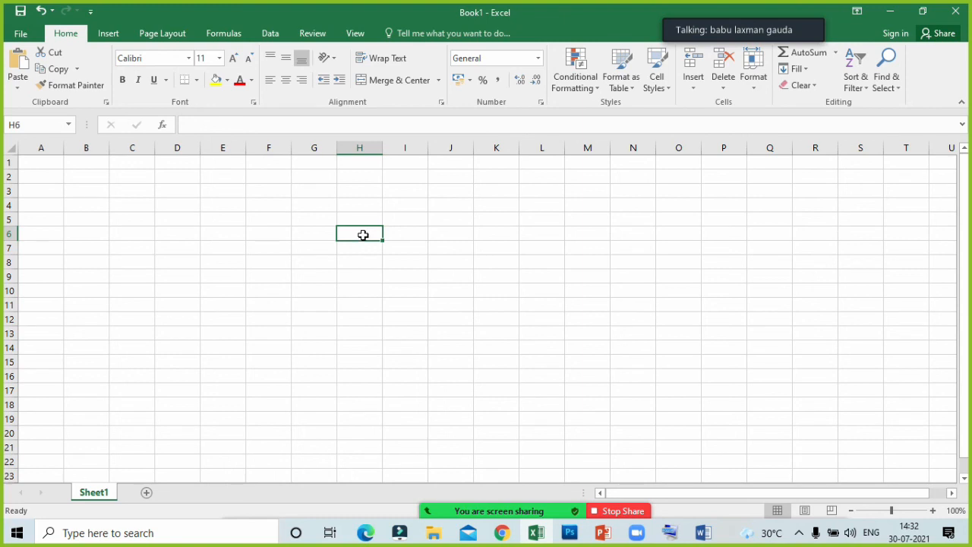
- Enter "SUNDAY" in cell I1
click(405, 235)
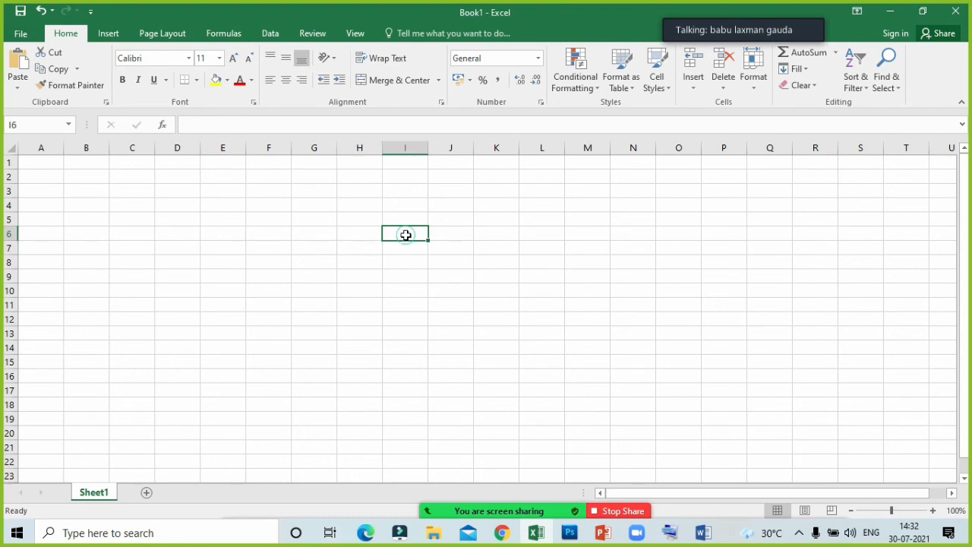
click(408, 164)
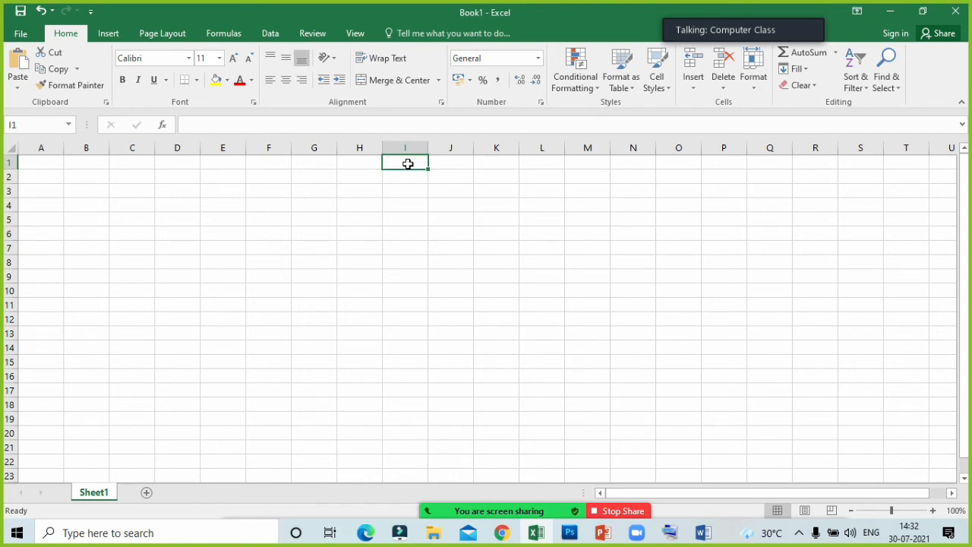
text(SUNDAY)
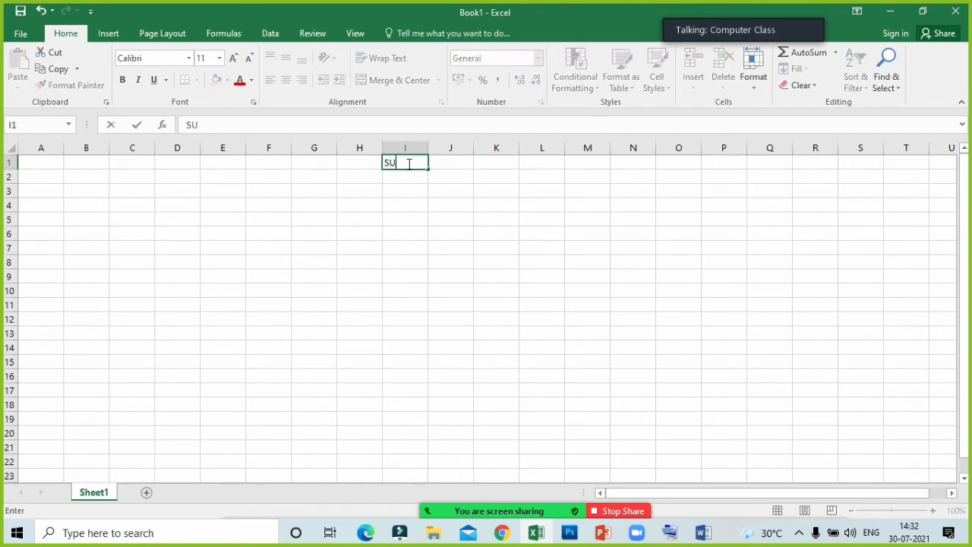
click(429, 194)
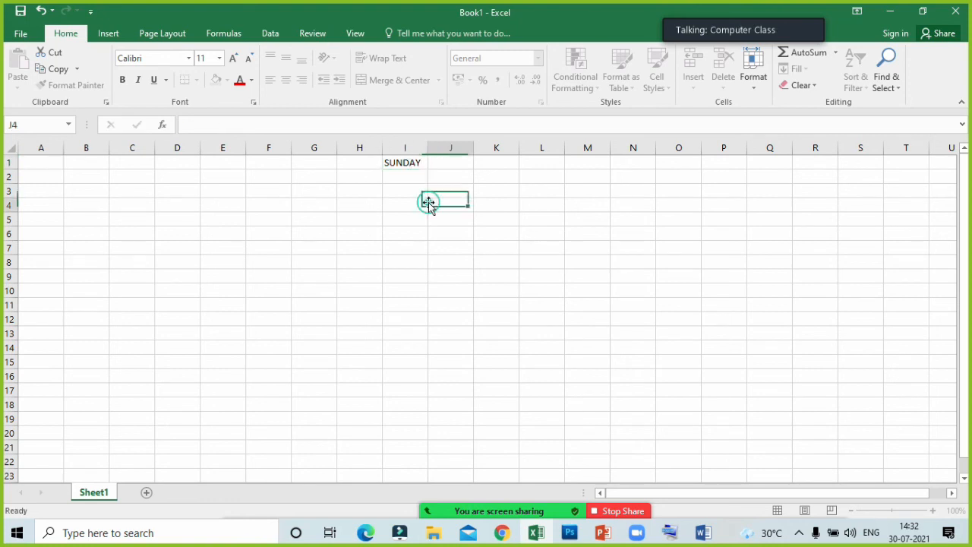
- Apply All Borders to cells I1:I12, and delete the text in cell I1
click(412, 162)
drag(403, 164, 403, 316)
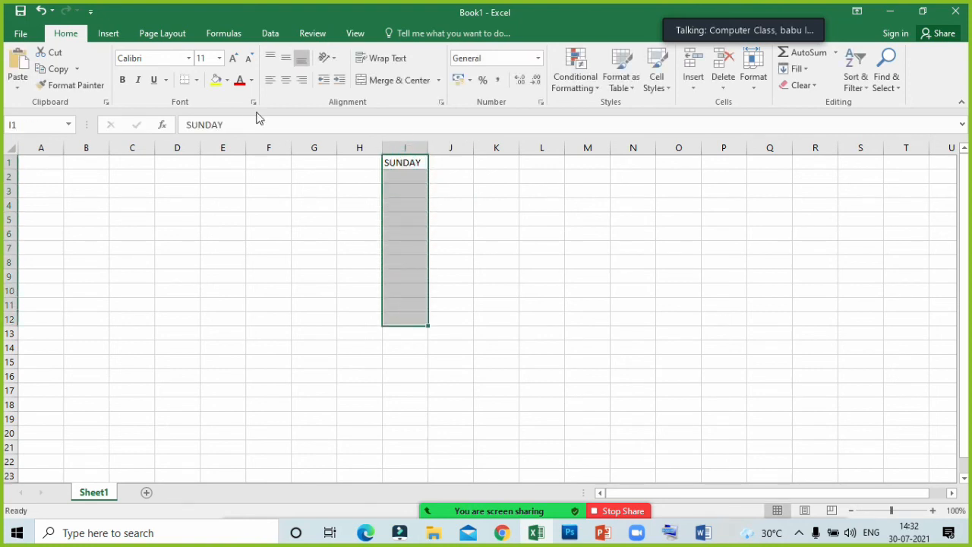
click(196, 80)
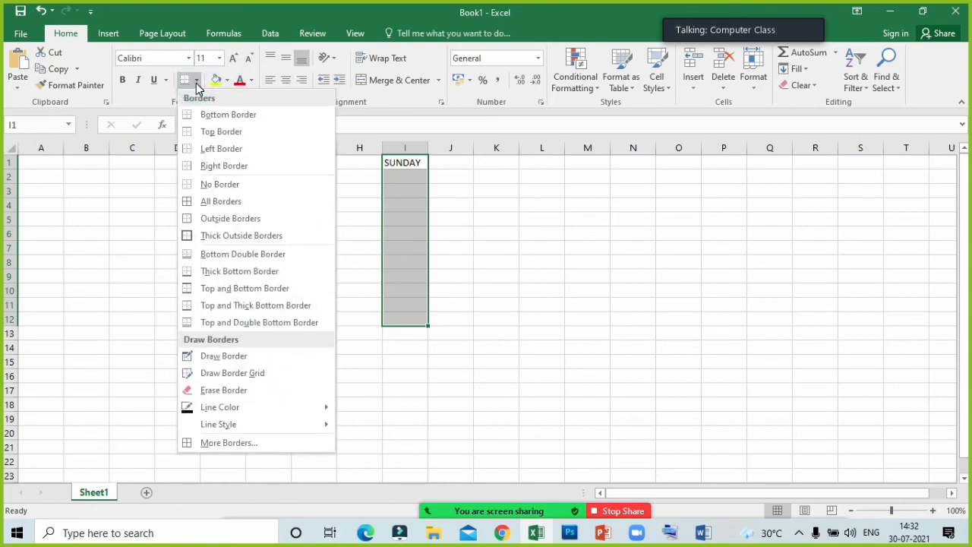
click(223, 205)
click(483, 275)
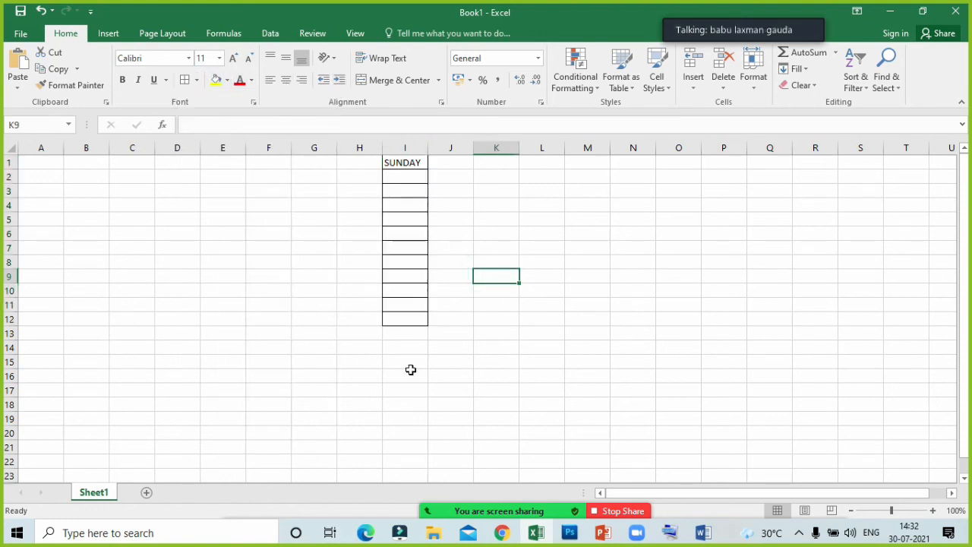
click(397, 163)
key(Delete)
- Create a new conditional formatting rule for I1:I12 that formats only cells with specific text containing "H"
drag(398, 163, 398, 318)
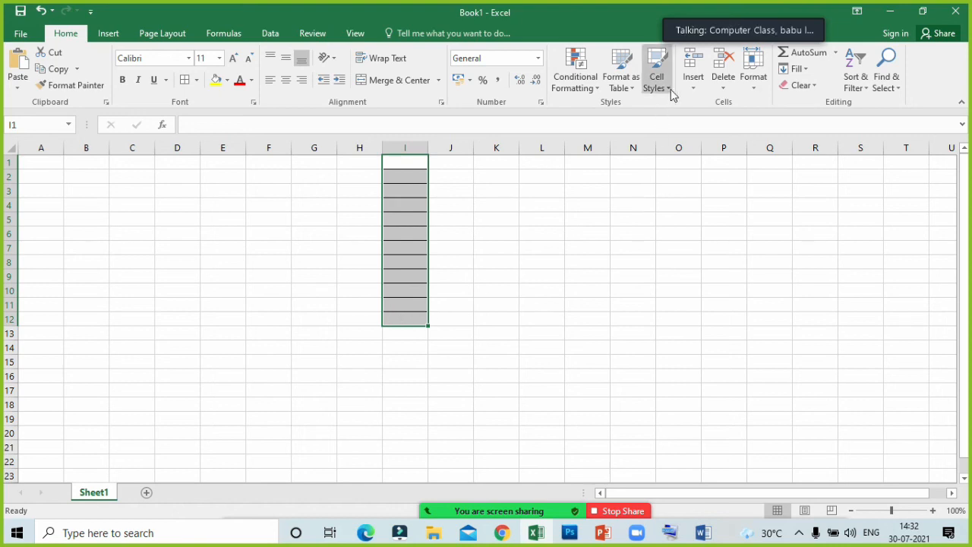
click(585, 86)
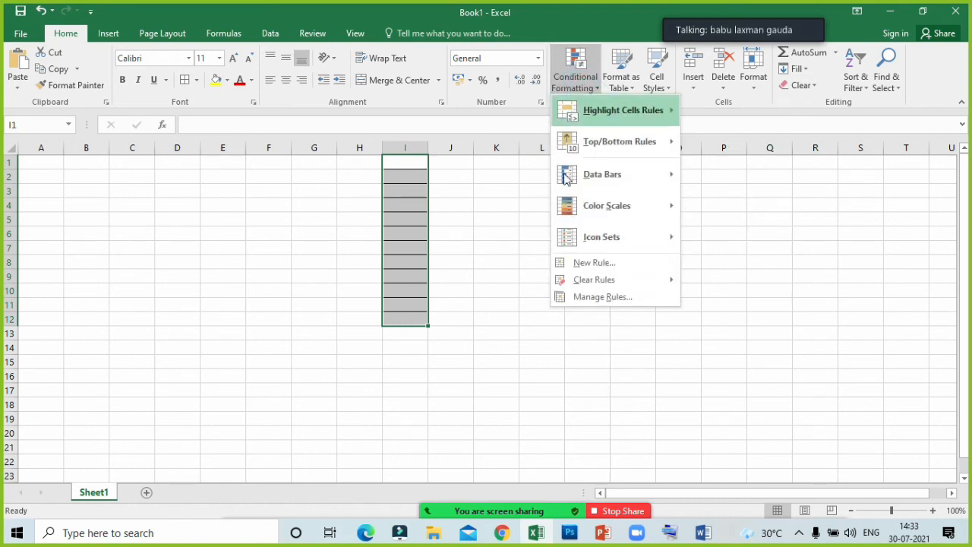
click(595, 263)
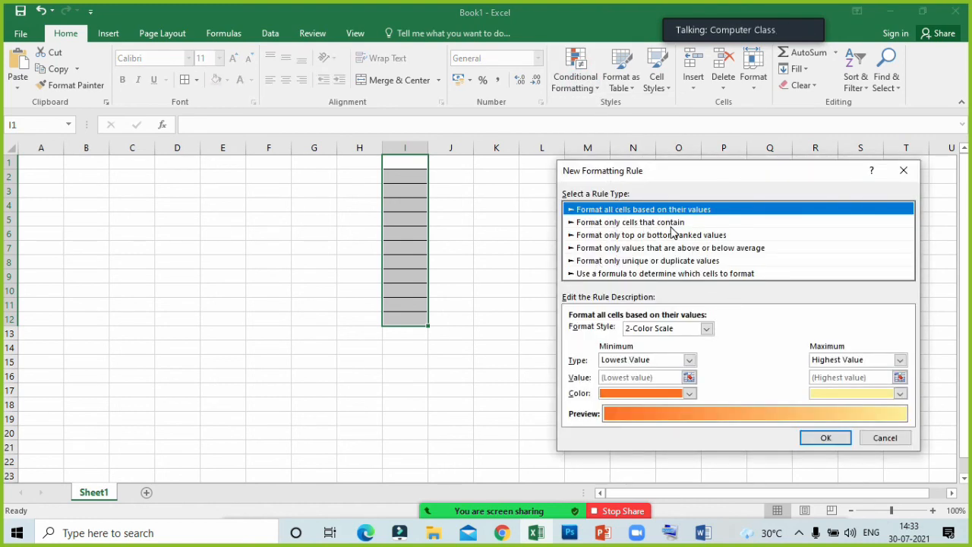
click(646, 224)
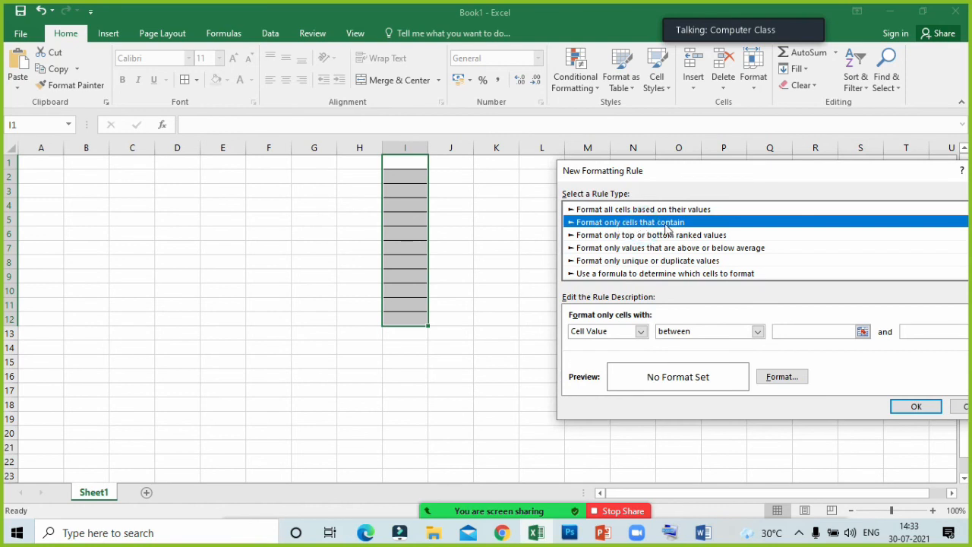
click(617, 332)
click(616, 353)
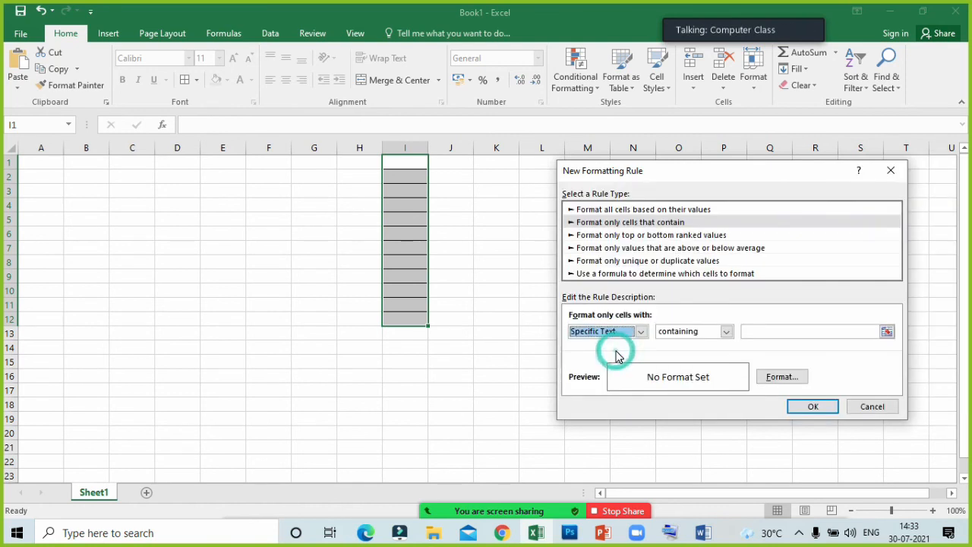
click(766, 330)
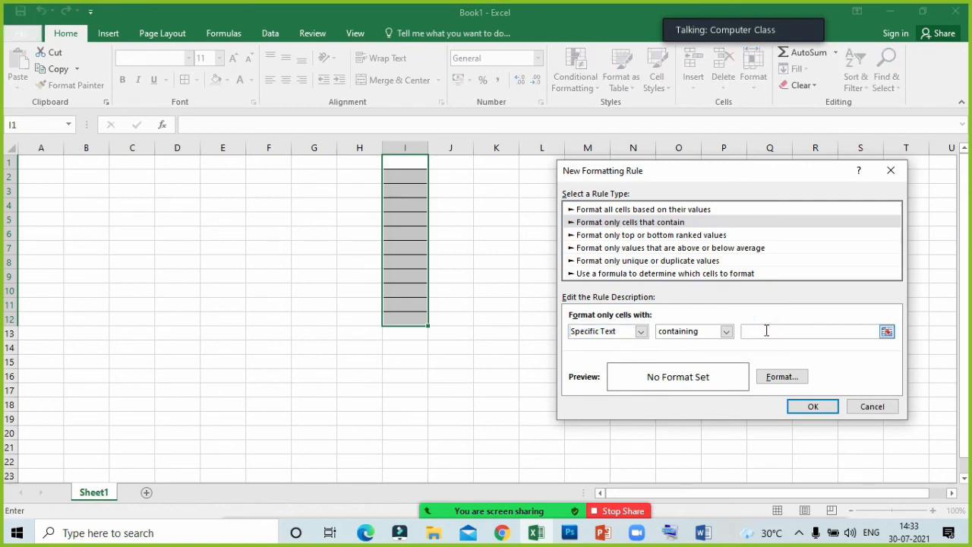
text(H)
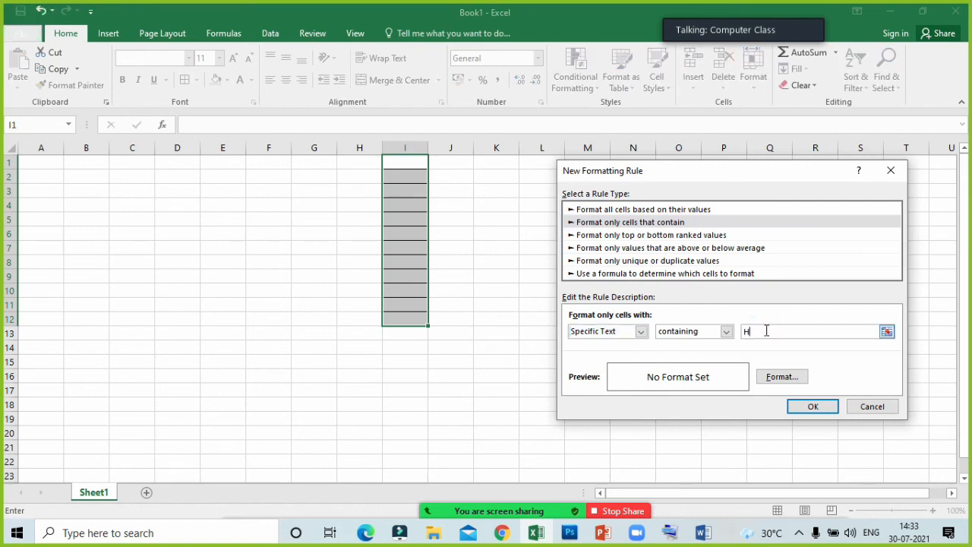
- Set a red fill as the format of the "H" rule and apply the rule
click(766, 379)
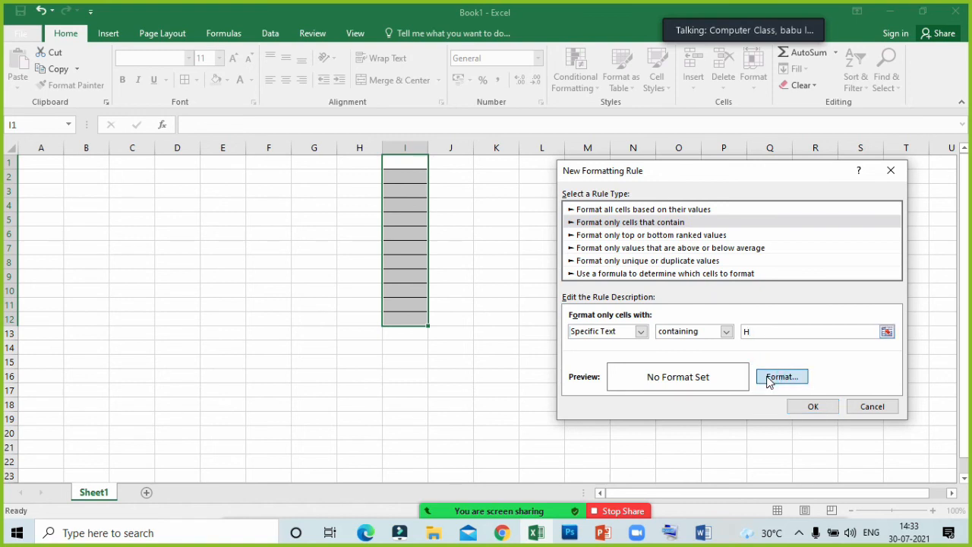
click(696, 139)
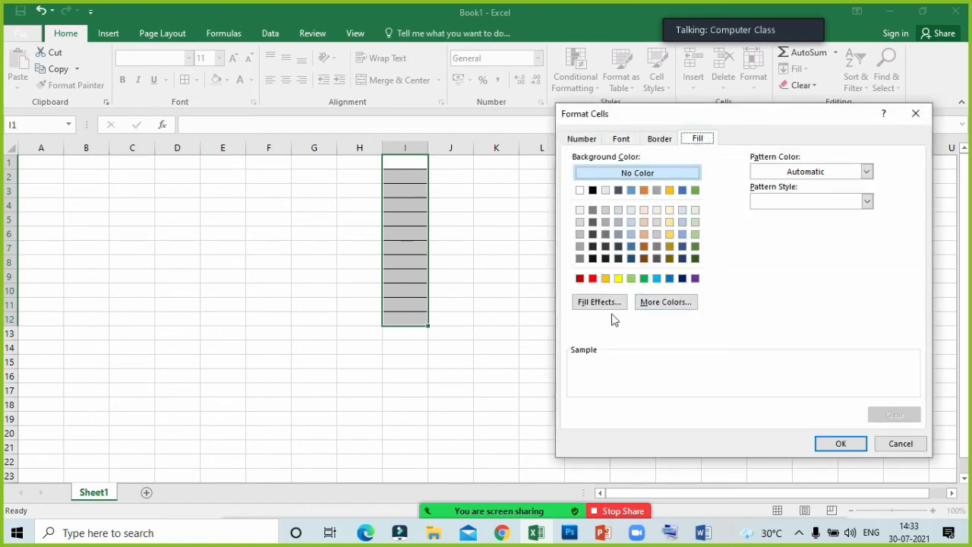
click(593, 278)
click(841, 444)
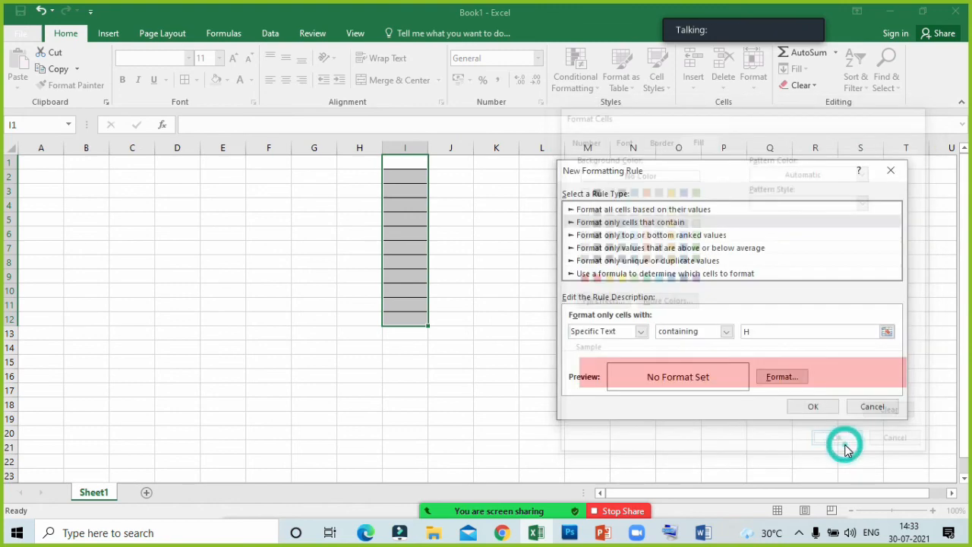
click(809, 408)
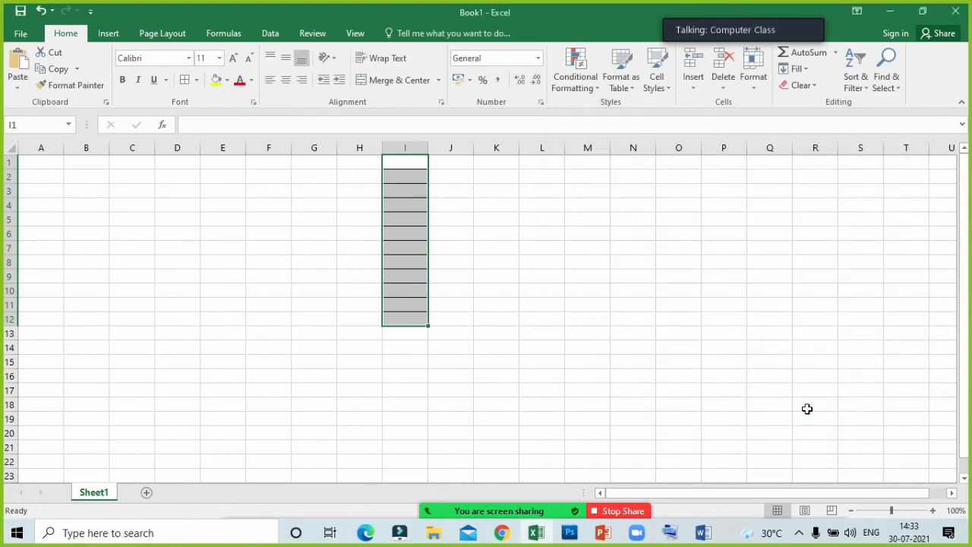
- Add a second conditional formatting rule to I1:I12 for cells with specific text containing "A"
click(574, 74)
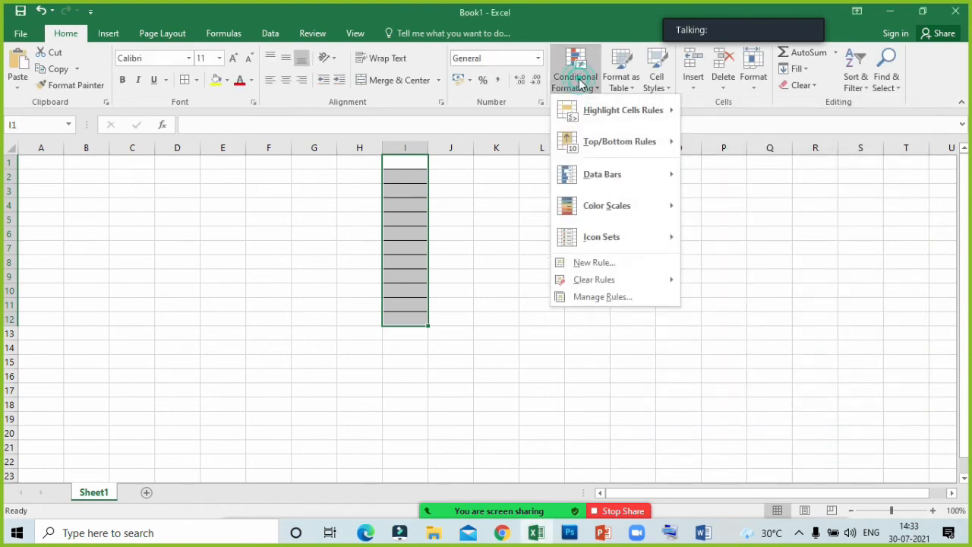
click(616, 264)
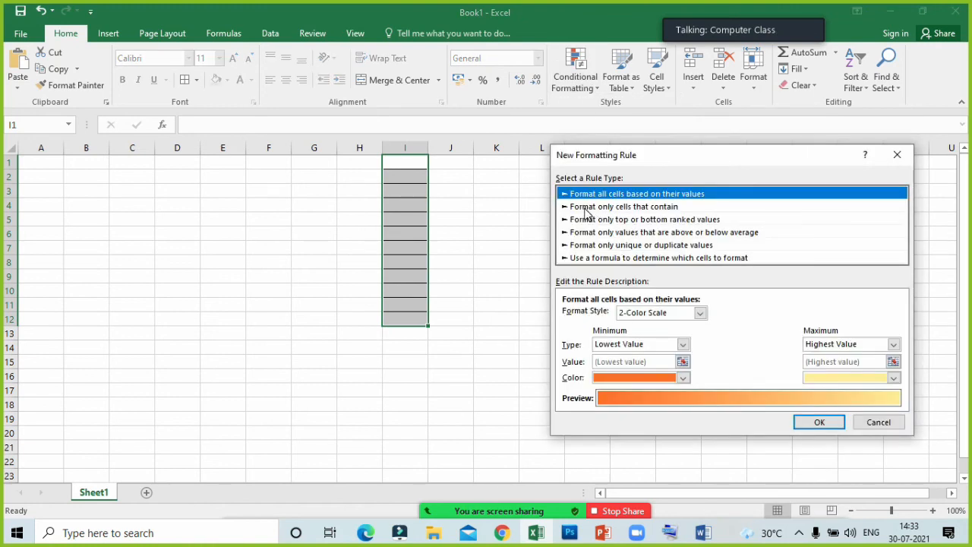
click(610, 208)
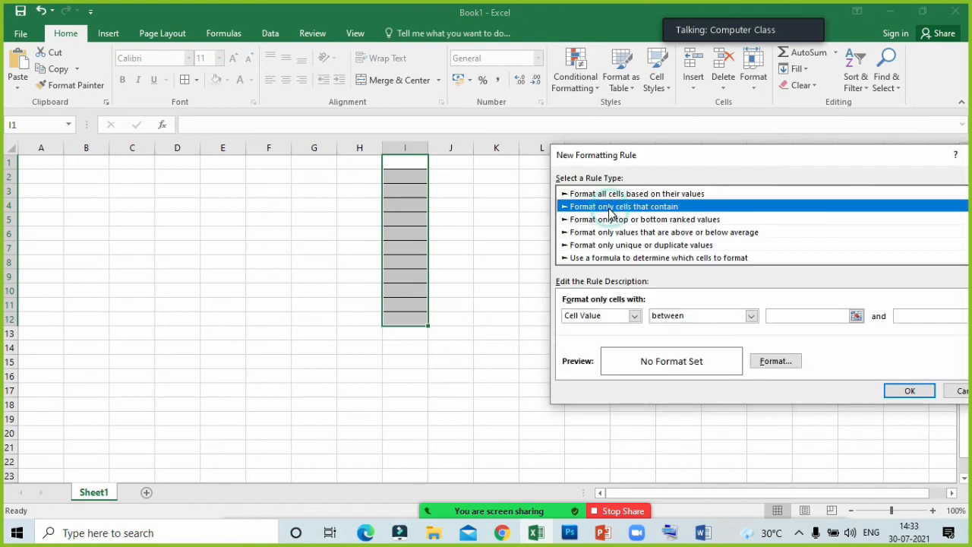
click(606, 317)
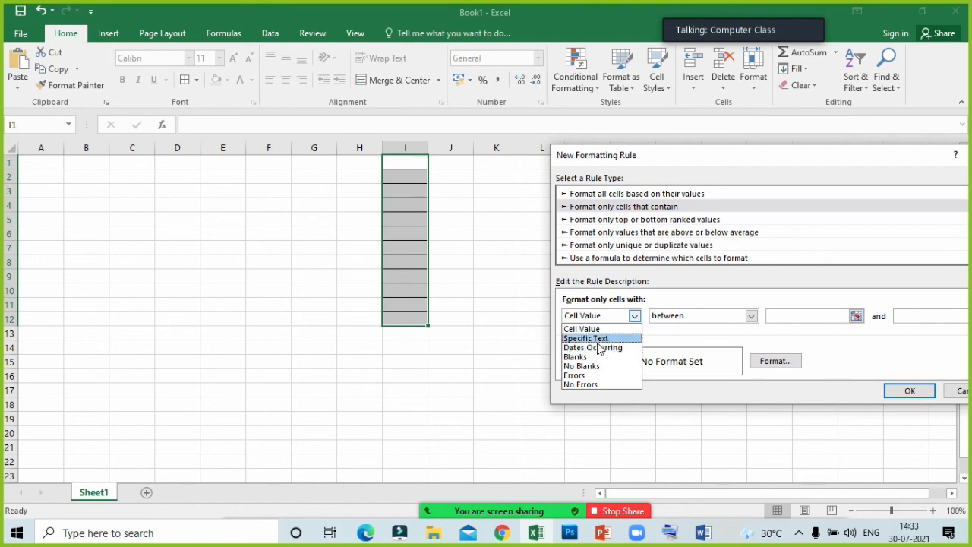
click(587, 336)
click(742, 314)
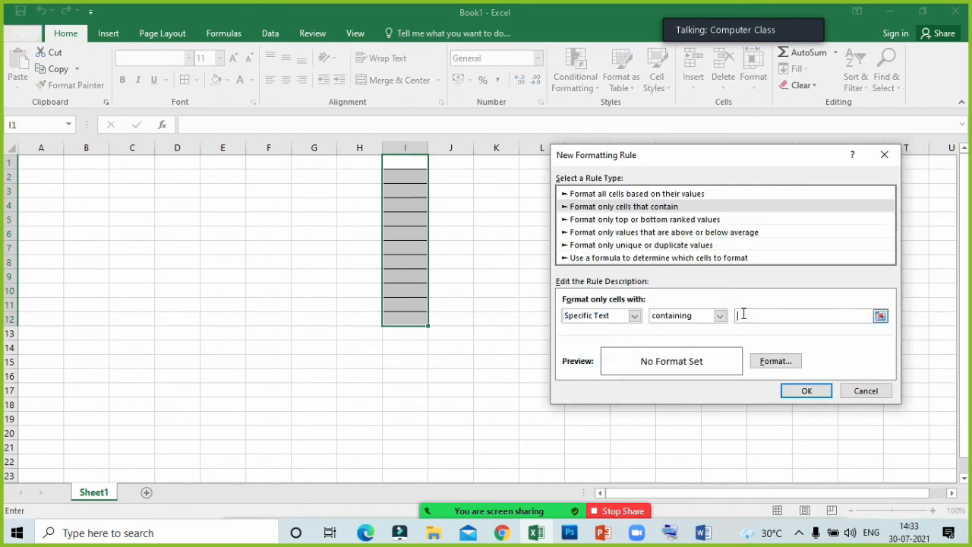
- Set a yellow fill as the format of the "A" rule and apply the rule
click(773, 363)
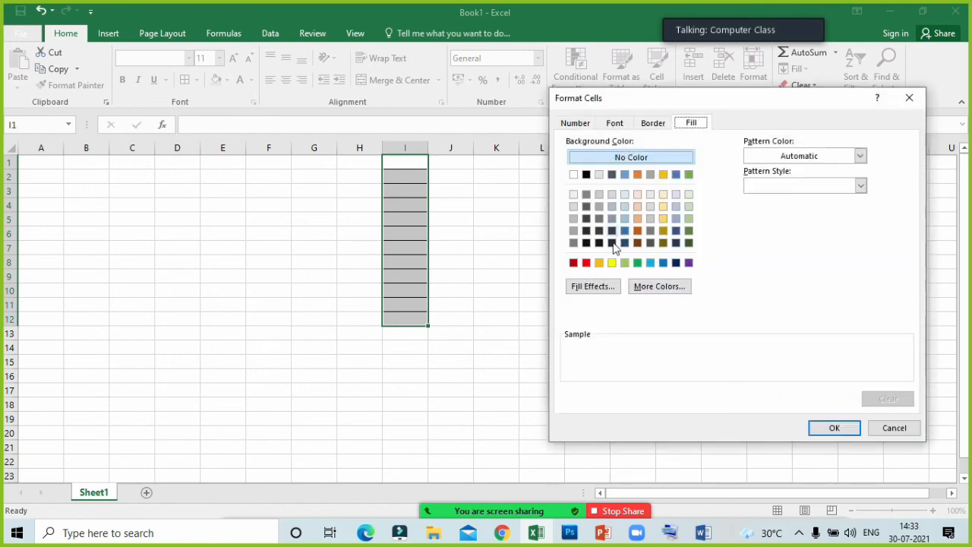
click(611, 263)
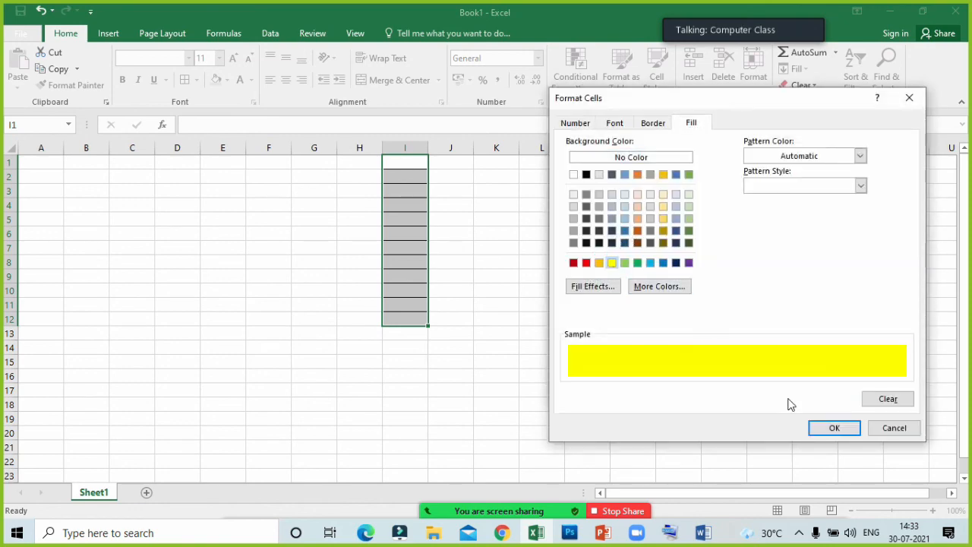
click(834, 428)
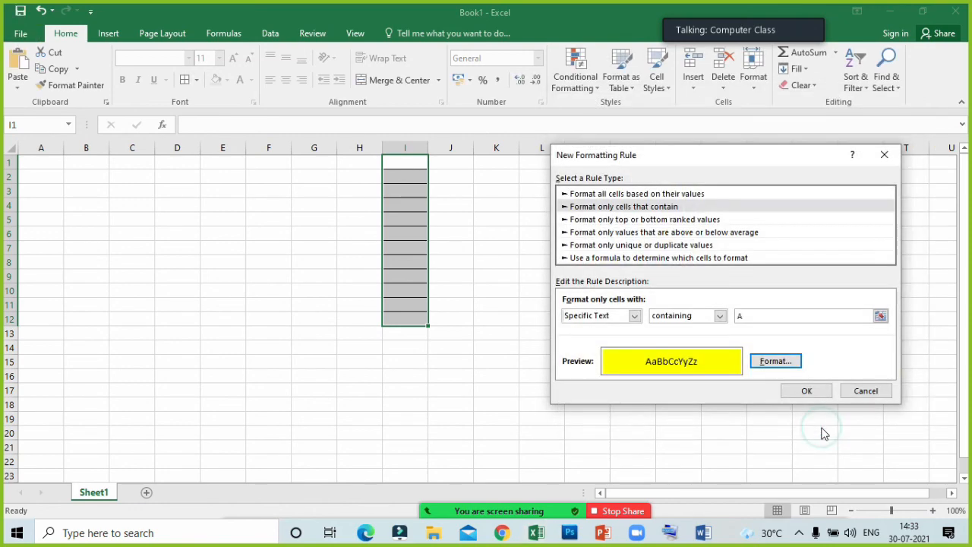
click(796, 391)
- Enter "HOUSE" in cell I2 to test the conditional formatting
drag(416, 163, 423, 318)
click(397, 203)
click(397, 182)
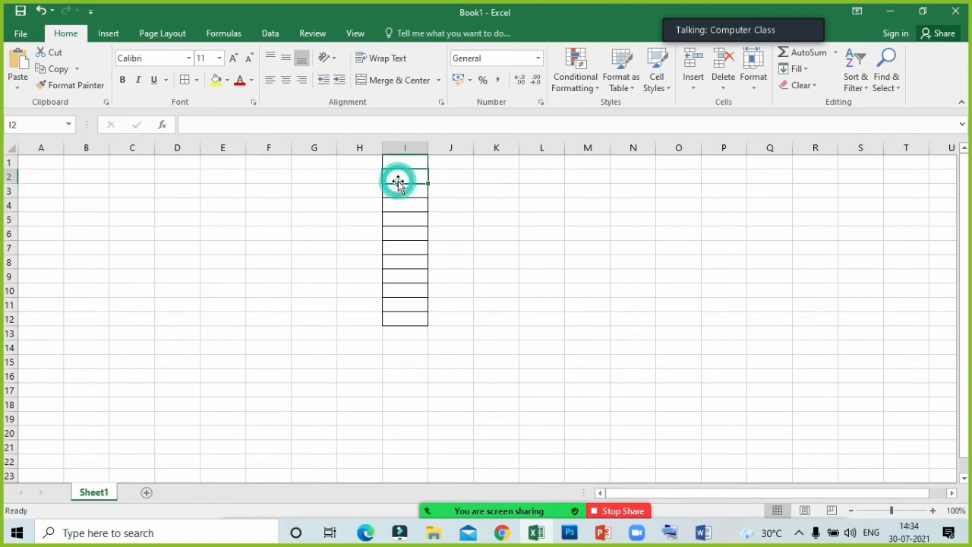
text(HOUSE)
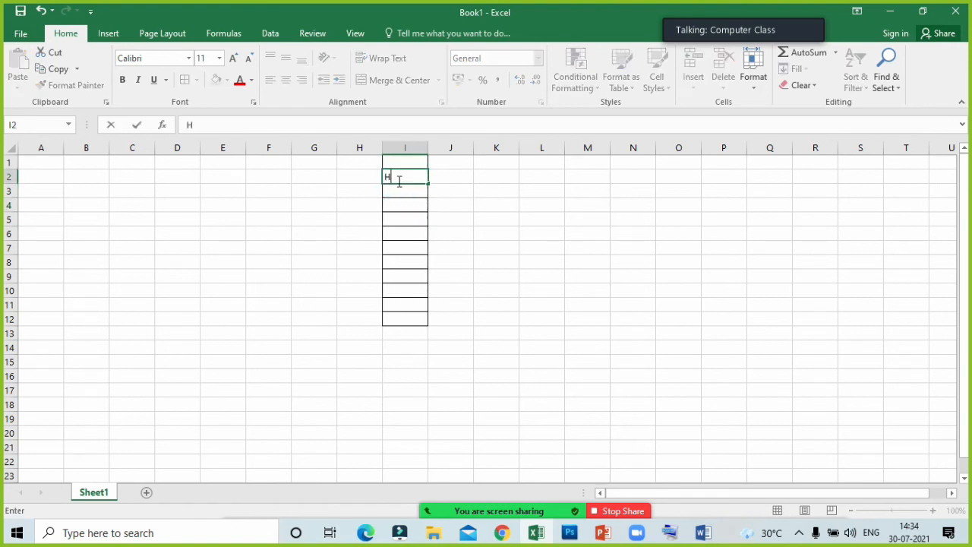
key(Return)
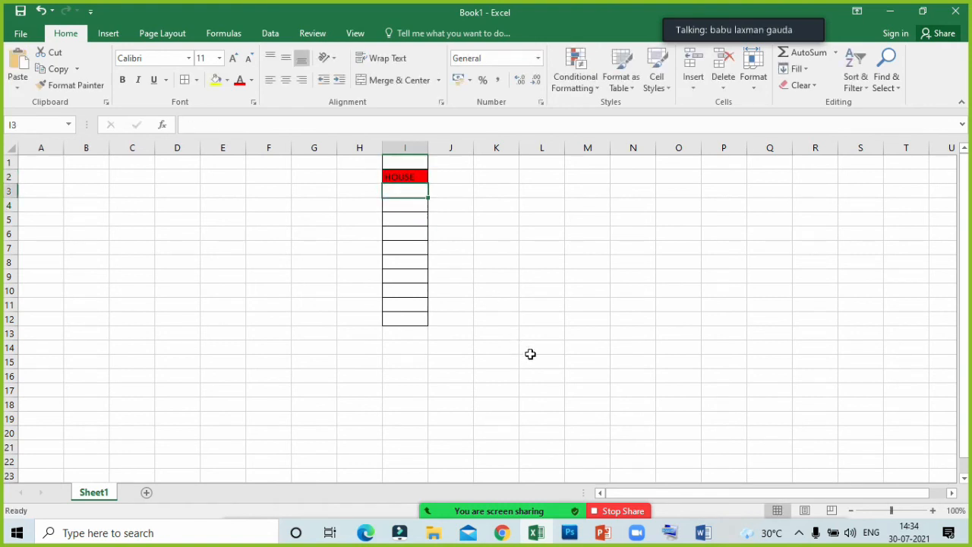
- Erase the last letters of the word in cell I2 and complete it again as "HOUSE"
click(409, 180)
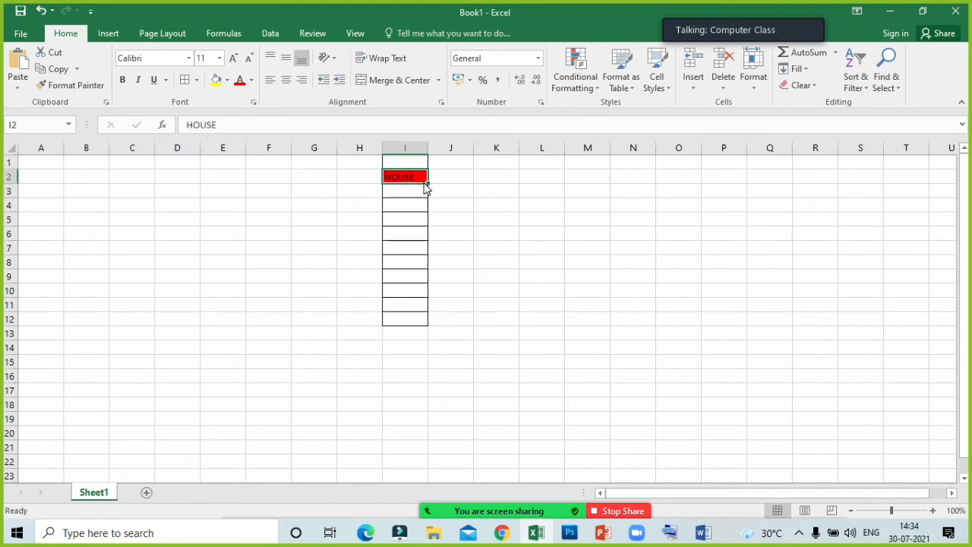
double_click(419, 179)
key(BackSpace)
key(BackSpace)
key(BackSpace)
key(BackSpace)
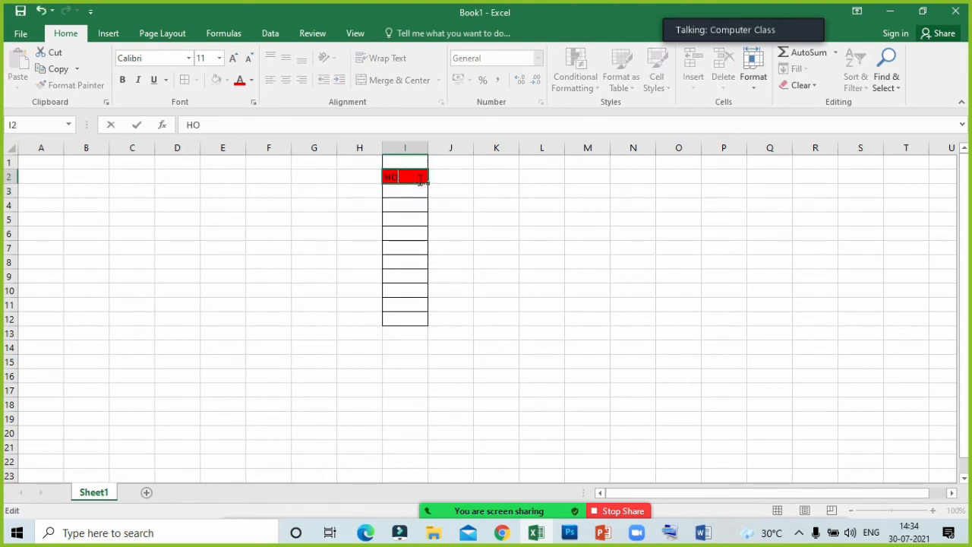
text(OUSE)
key(Return)
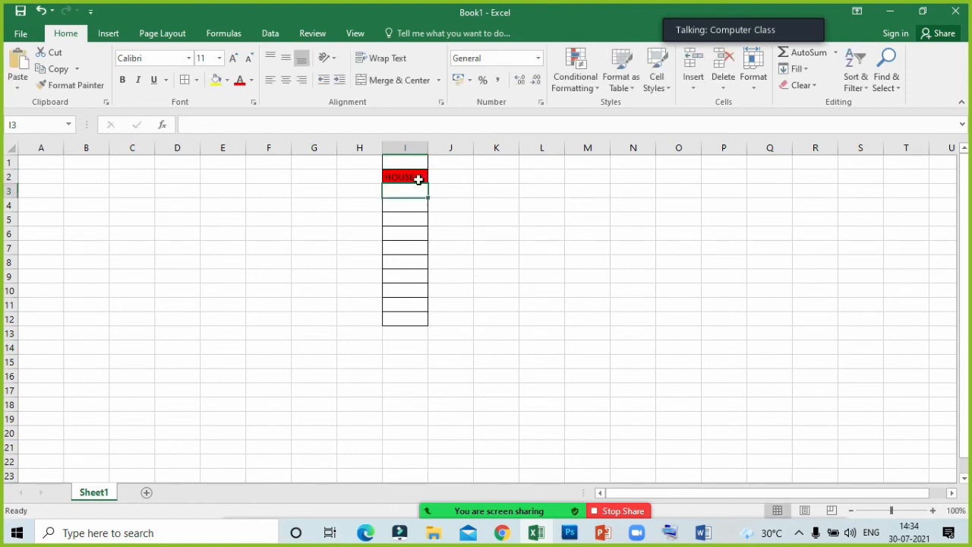
- Enter "A" in cell I4 and "p" in cell I6 to test the formatting rules
click(413, 202)
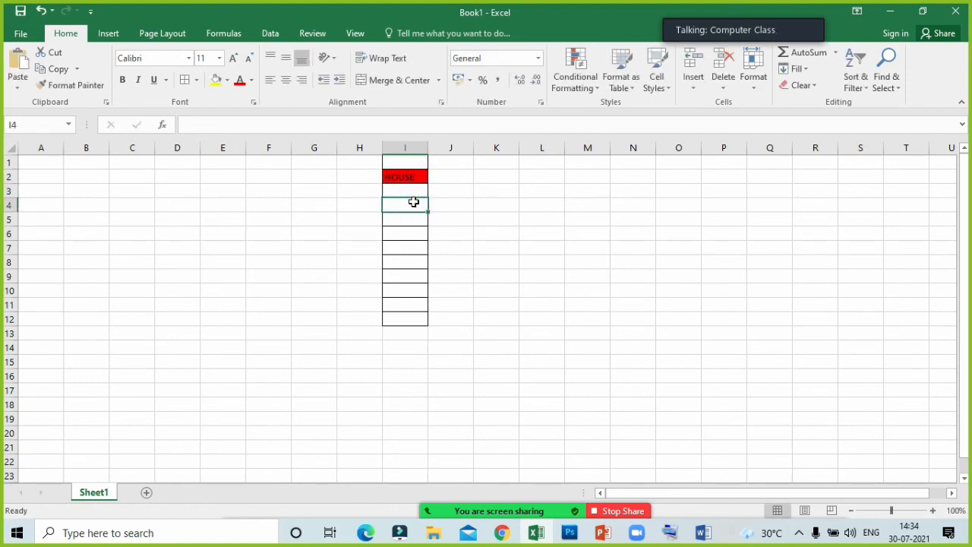
text(A)
key(Return)
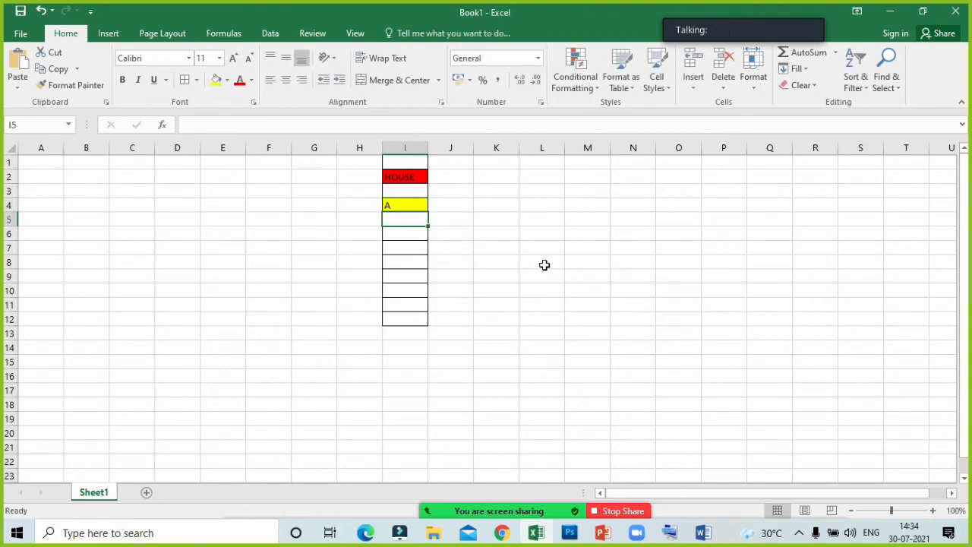
click(394, 238)
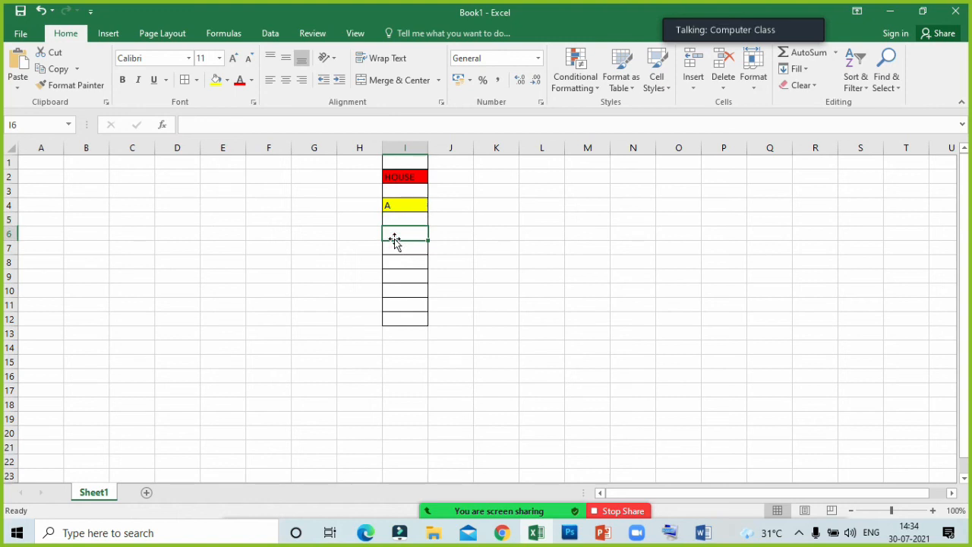
text(B)
key(Return)
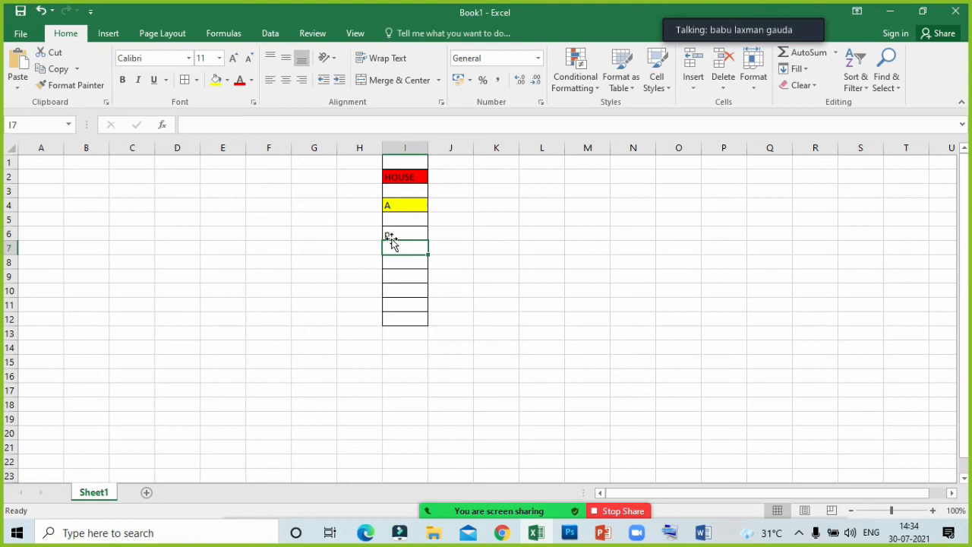
- Create a new conditional formatting rule for cells I6 to I12 that formats only cells with specific text containing "p"
drag(398, 228, 401, 319)
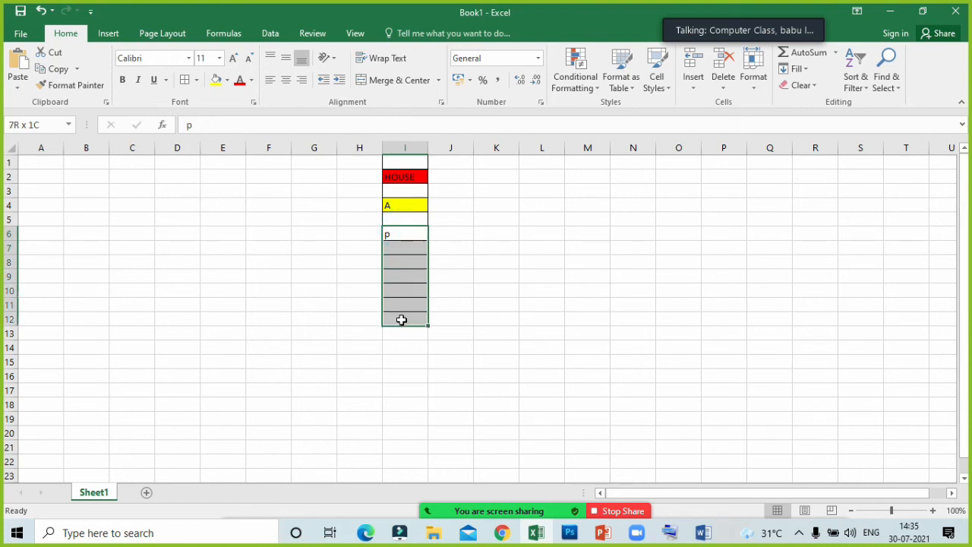
click(554, 88)
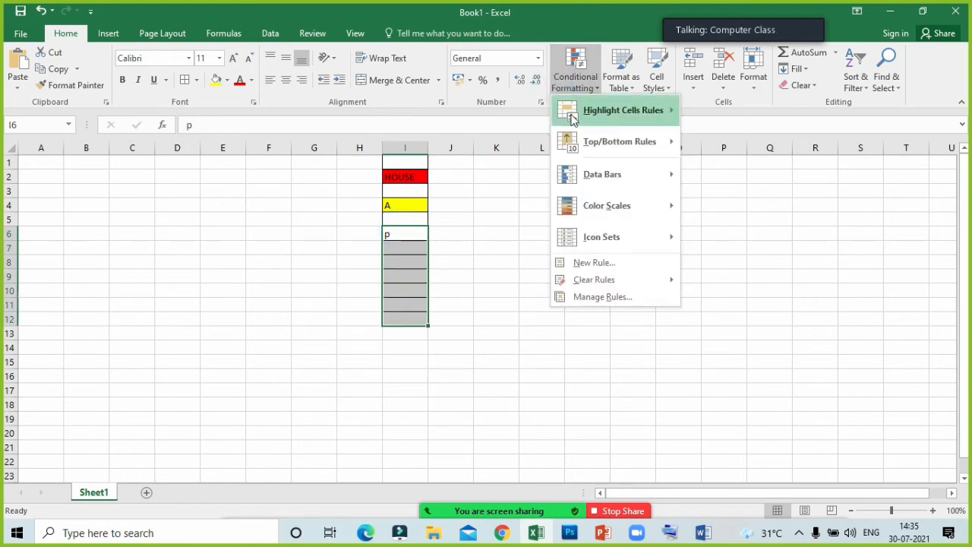
click(618, 260)
click(598, 191)
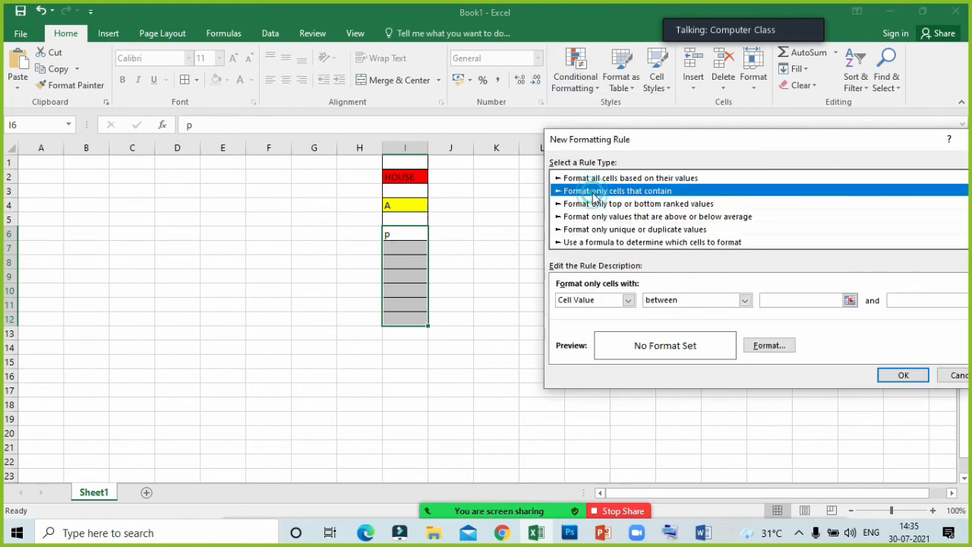
click(600, 301)
click(599, 320)
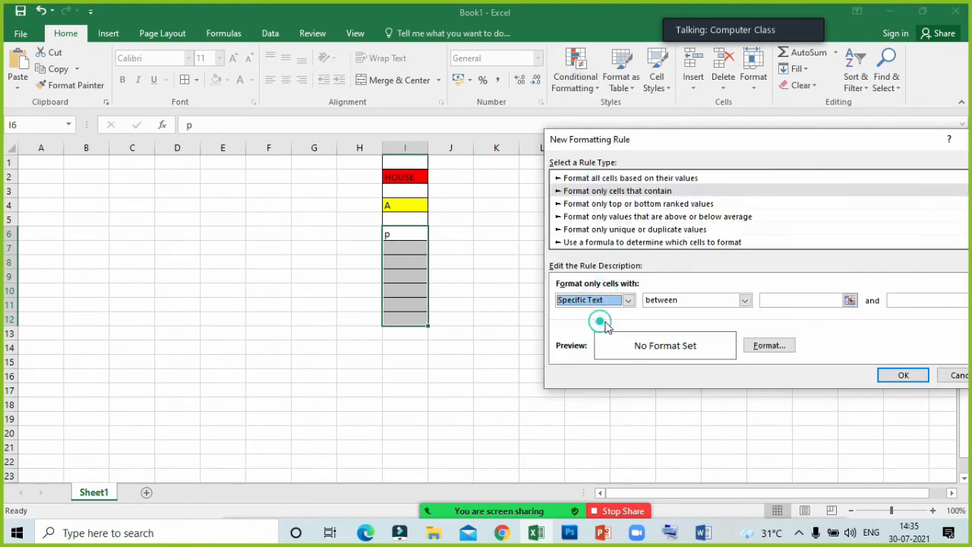
click(743, 300)
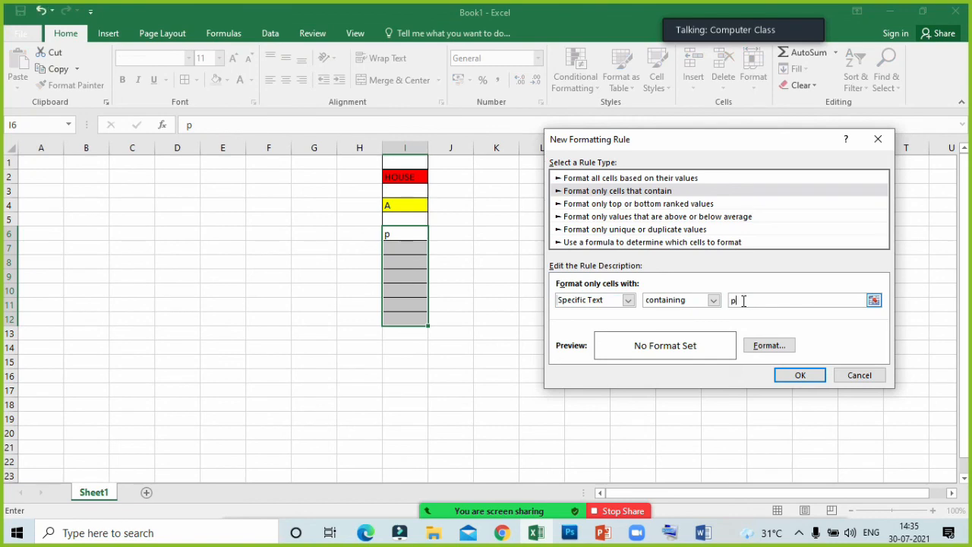
- Set a green font color from the standard colors as the format of the "p" rule and apply the rule
click(768, 344)
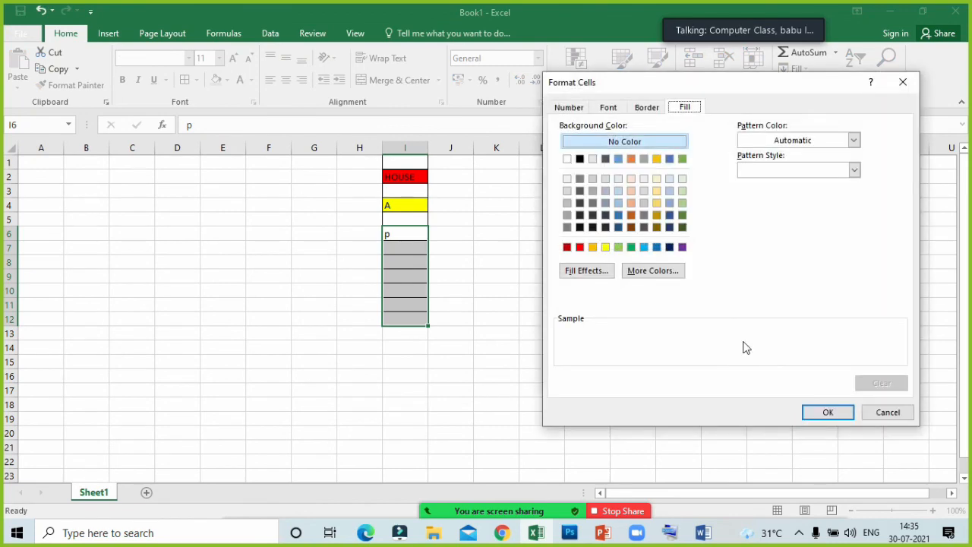
click(609, 110)
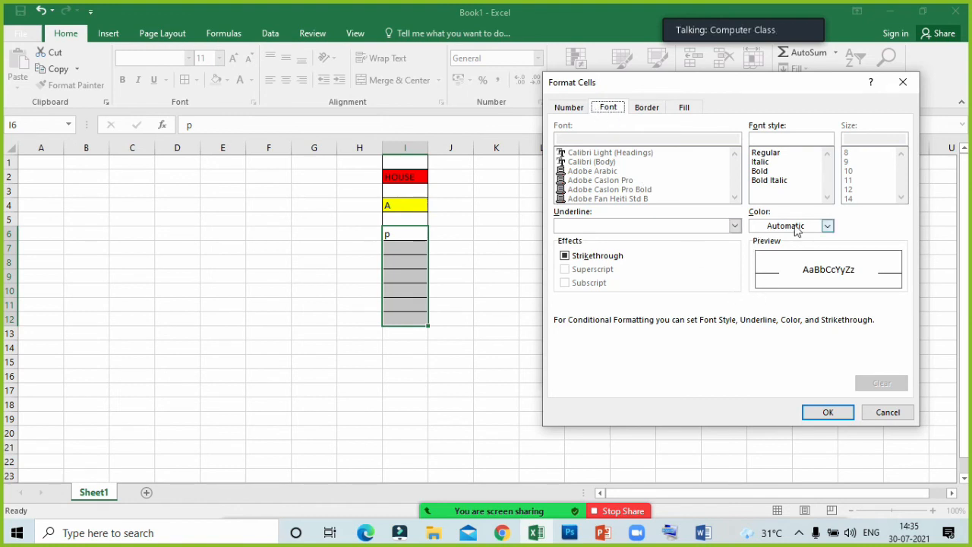
click(828, 226)
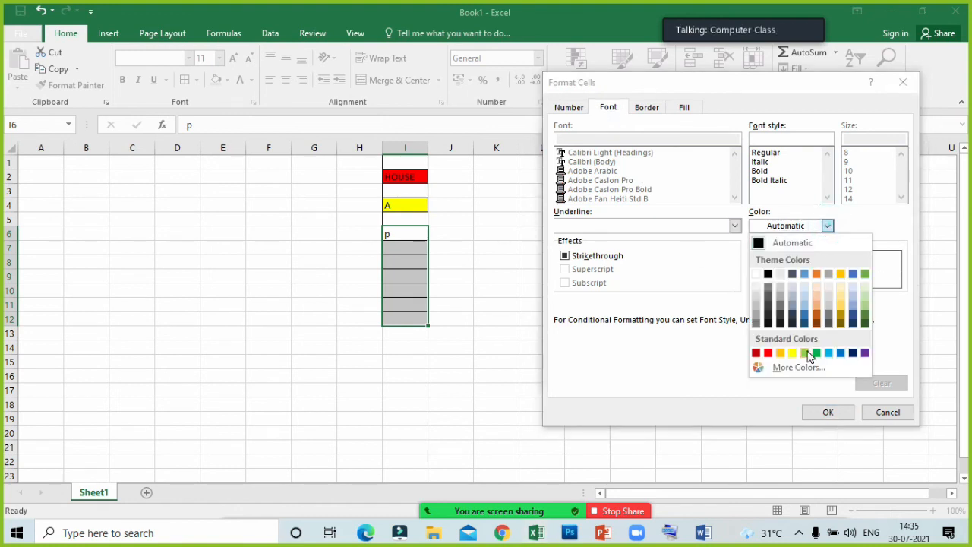
click(816, 352)
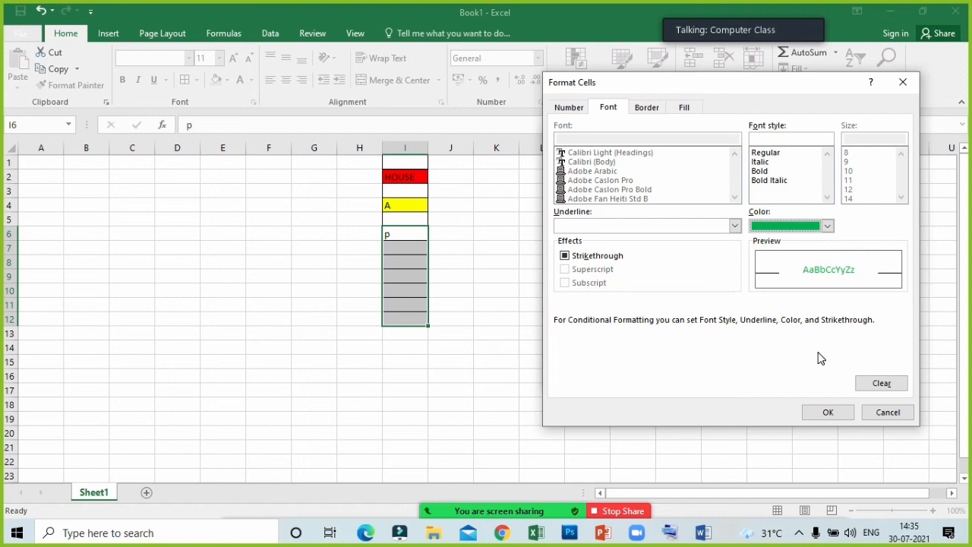
click(826, 416)
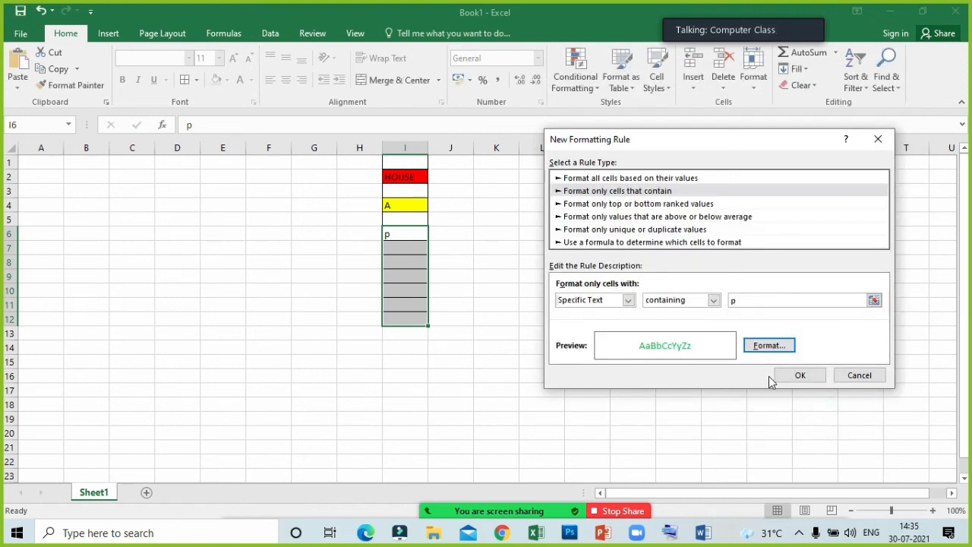
click(777, 376)
click(648, 348)
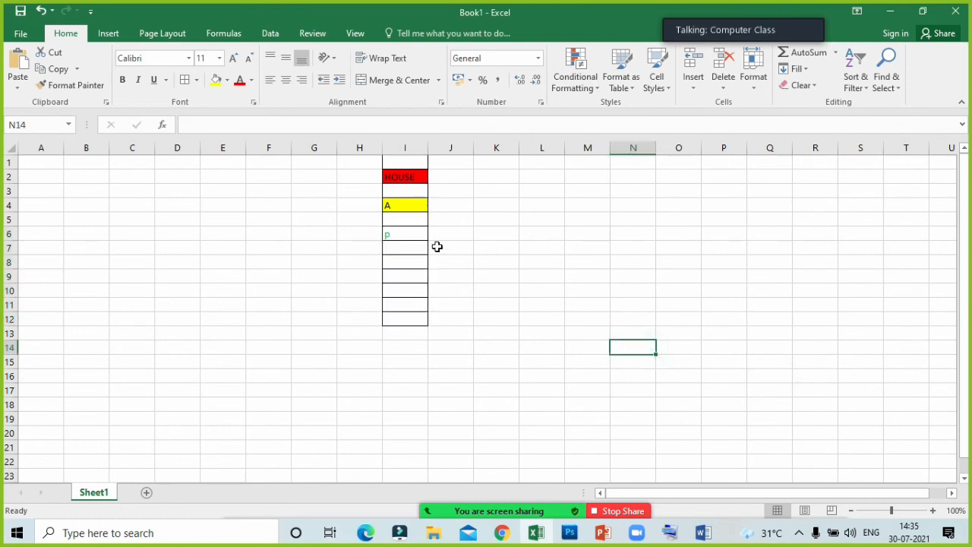
- Replace the entry in cell I6 with "a" to test the formatting rules, and change it back to "p"
click(410, 234)
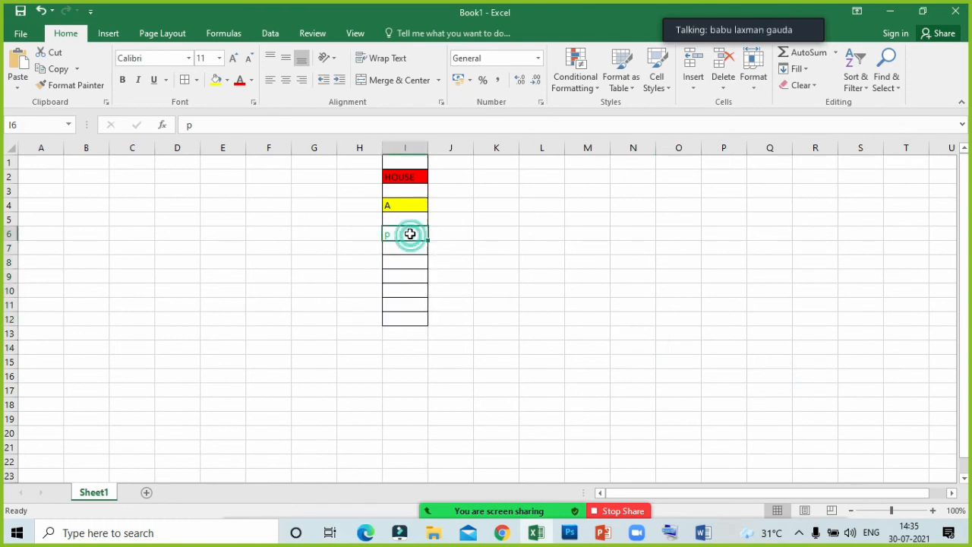
text(a)
key(Return)
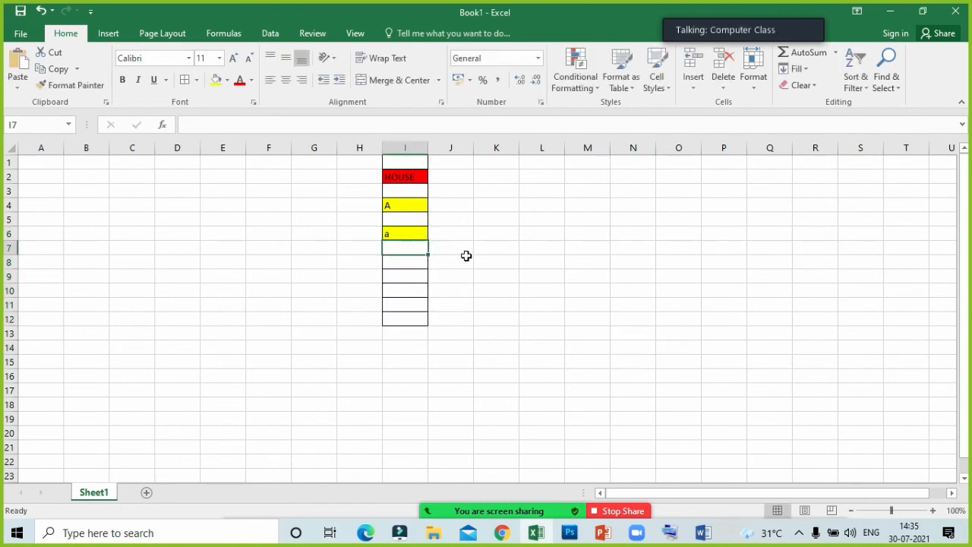
click(400, 232)
text(p)
key(Return)
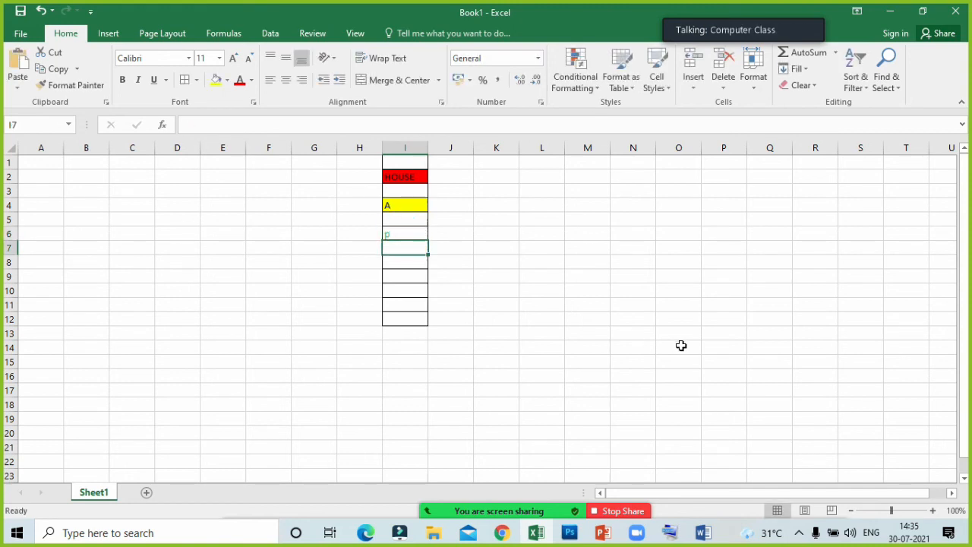